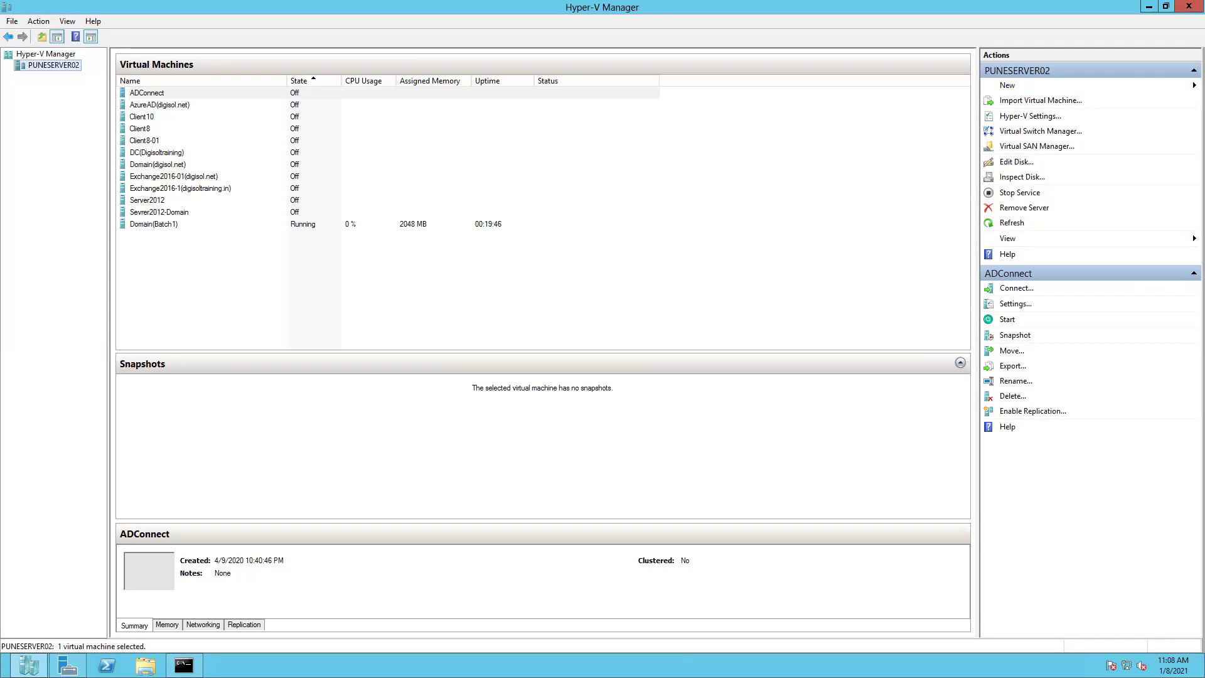
- Start the Client10 virtual machine so it runs with 2048 MB alongside Domain(Batch1)
mouse_move(1, 675)
left_click(143, 118)
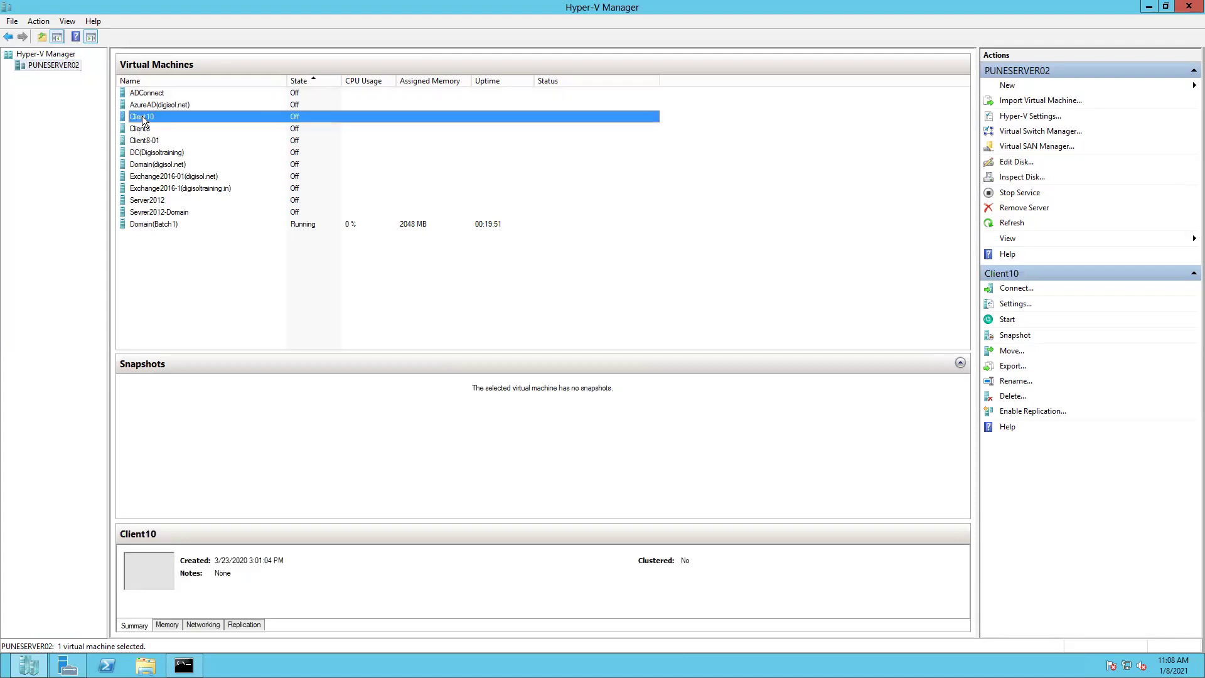
right_click(143, 118)
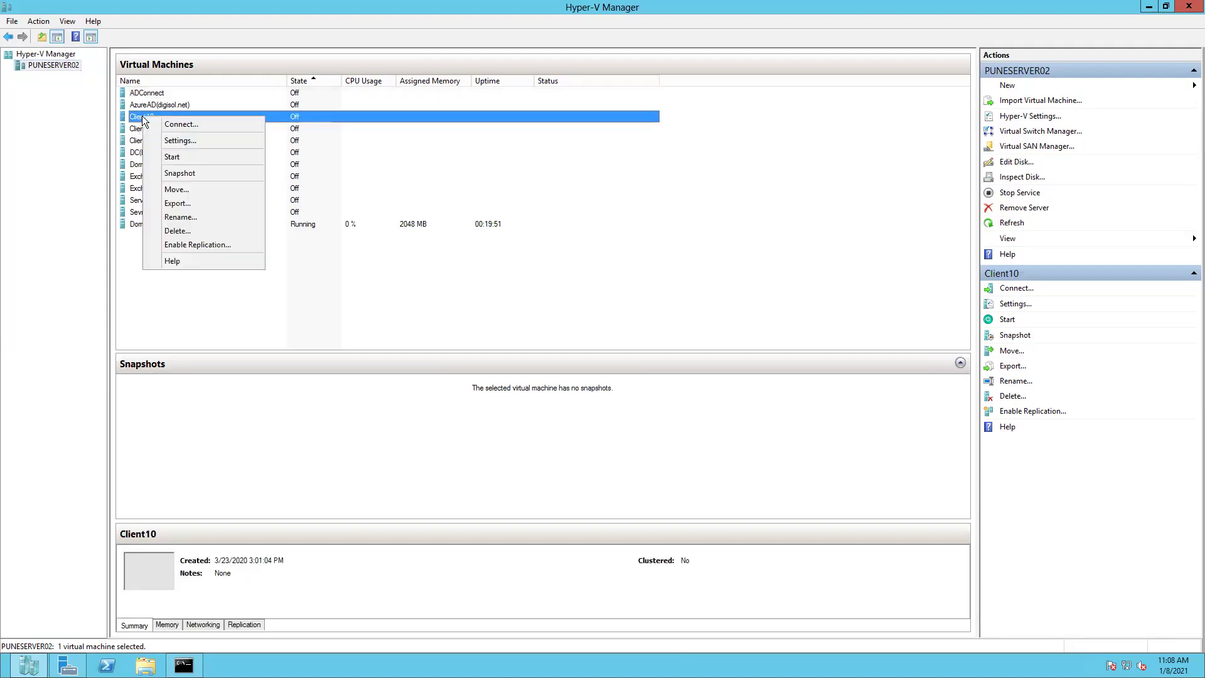
left_click(182, 158)
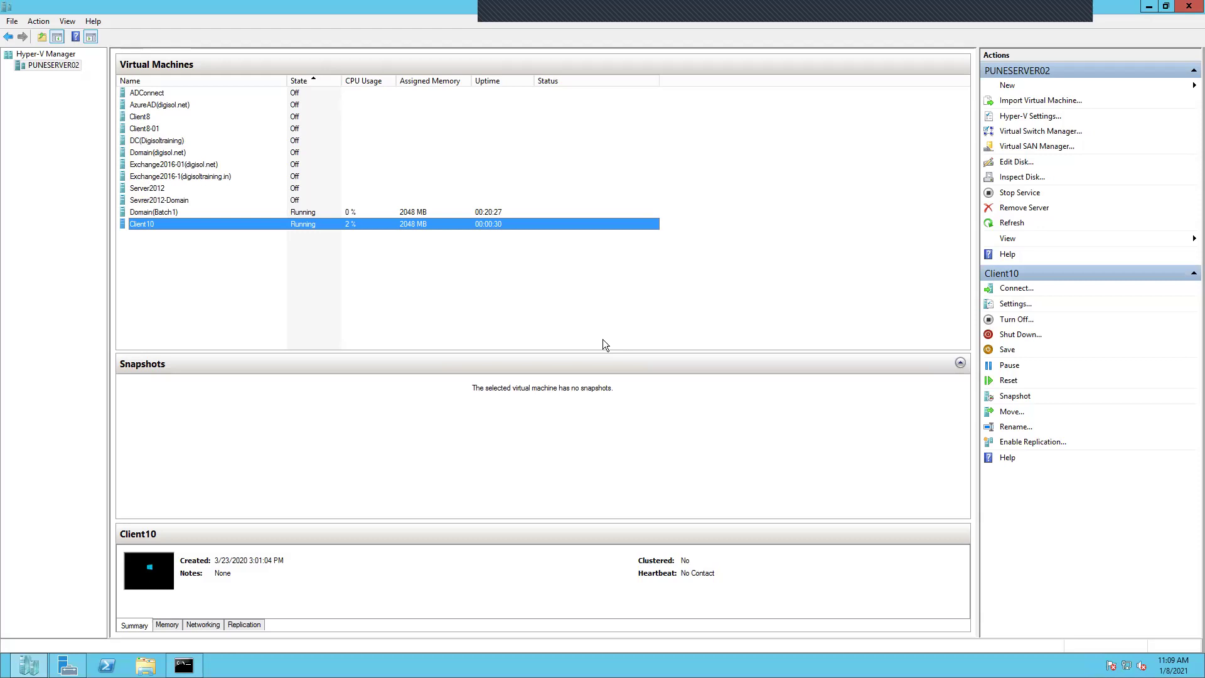
- Close the leftover Command Prompt console window
key("Up")
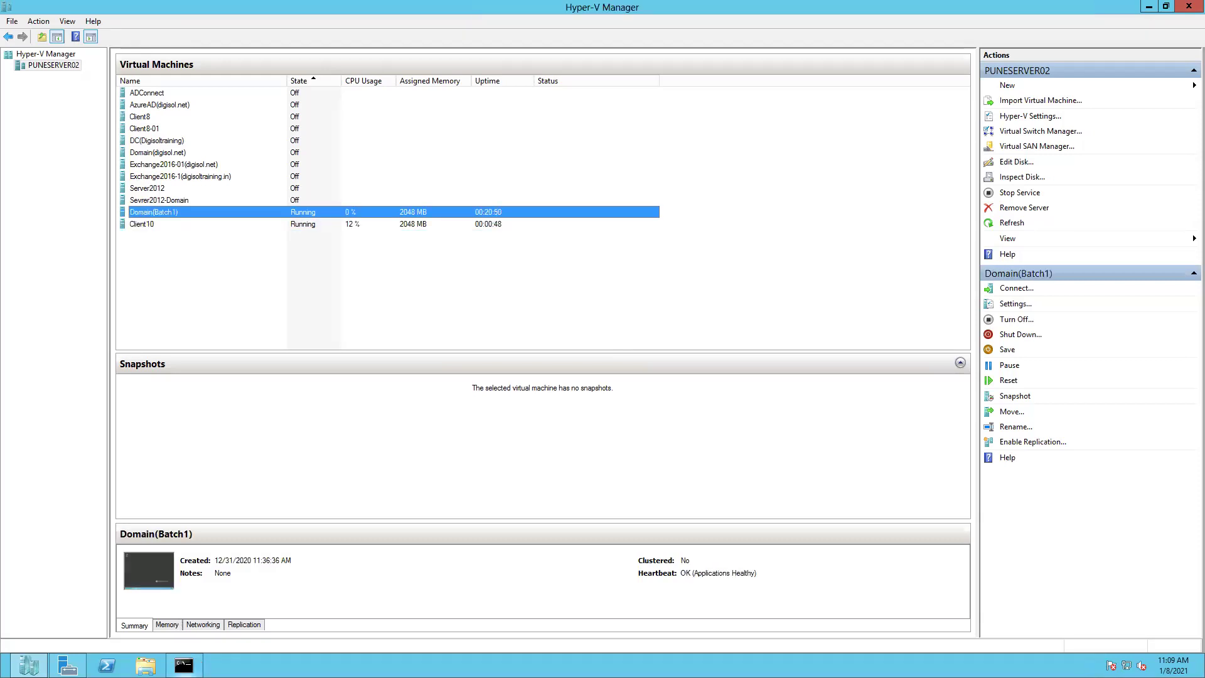
mouse_move(195, 664)
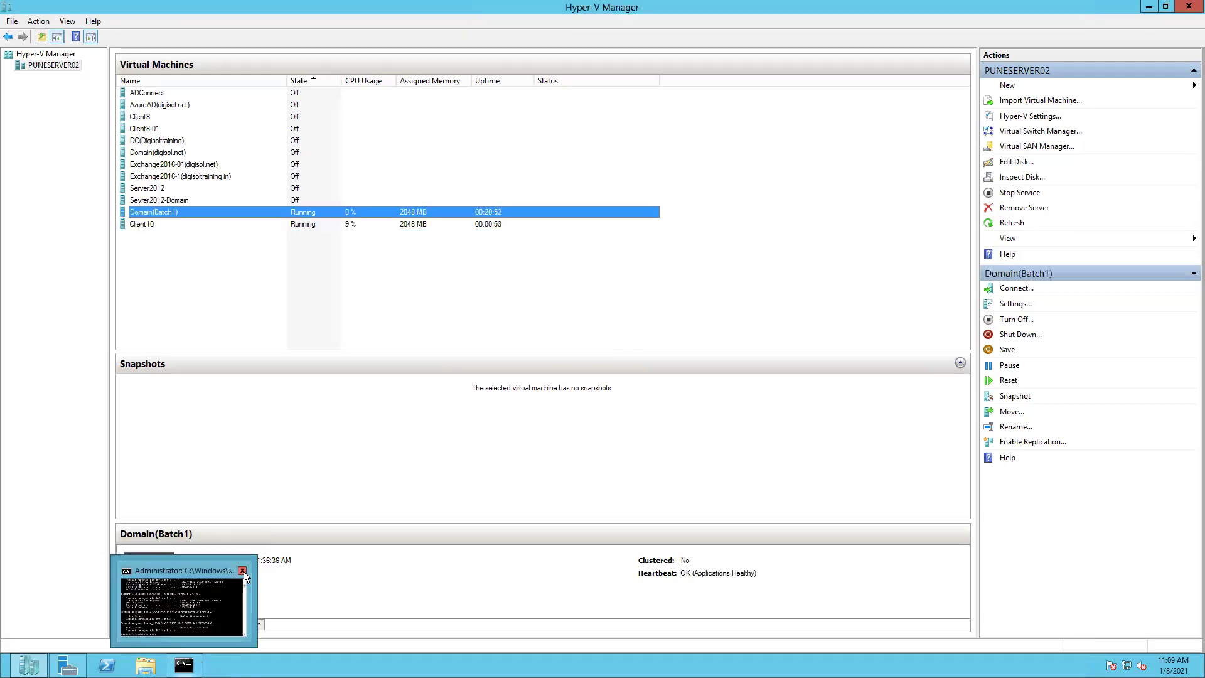
left_click(242, 571)
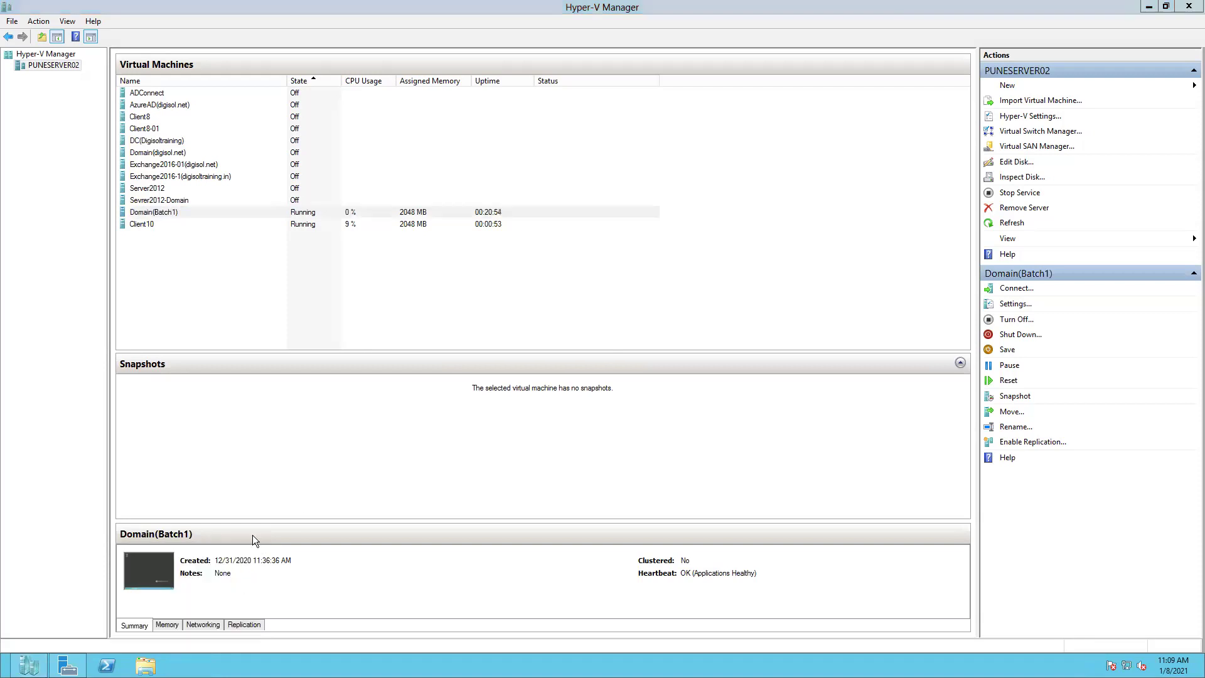
- Select Domain(Batch1), cancelling the accidental rename, and bring up its actions menu
left_click(157, 214)
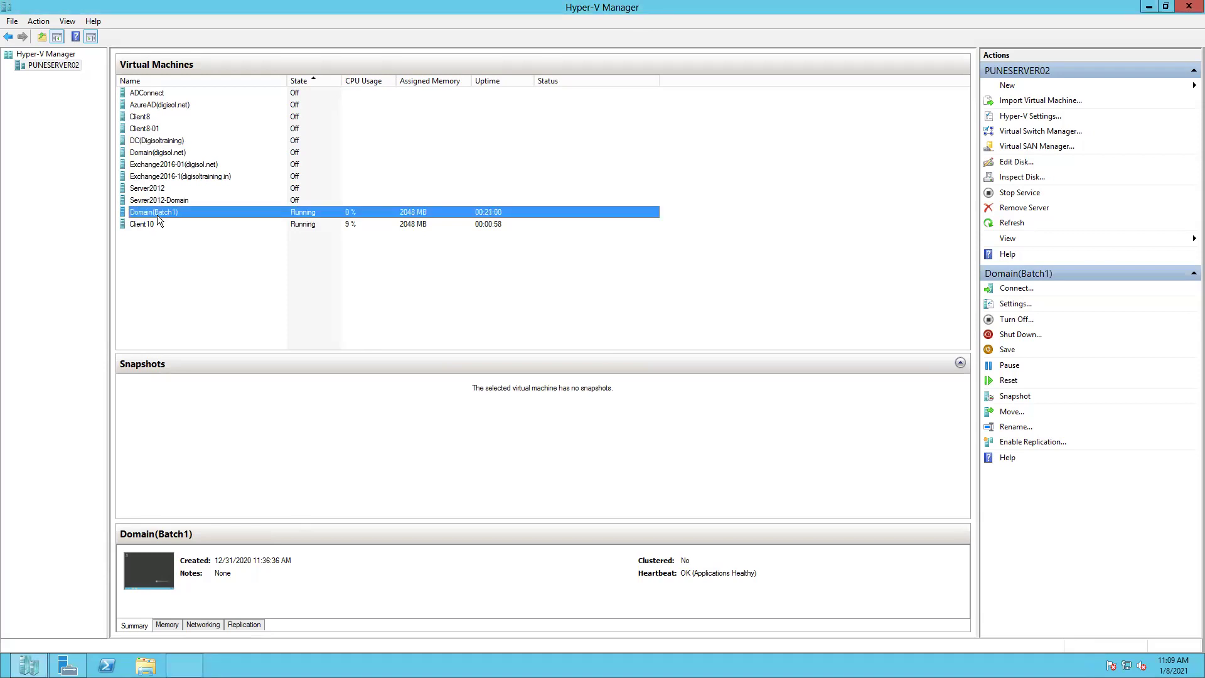
left_click(204, 275)
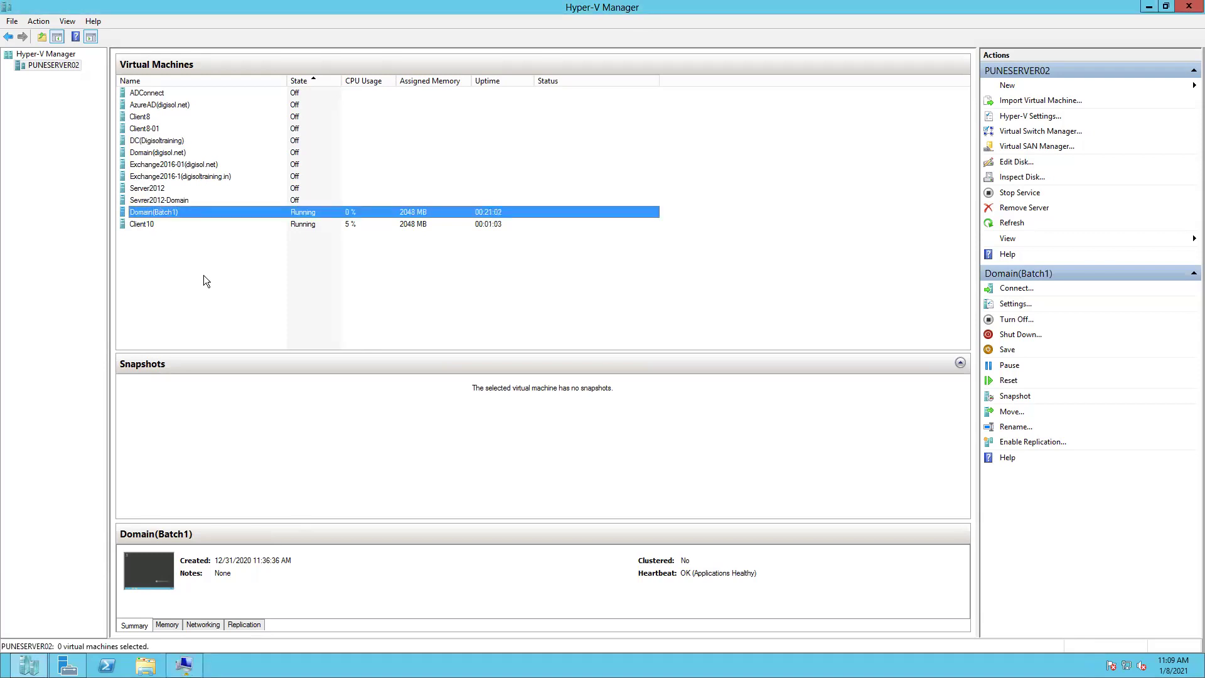
left_click(166, 215)
right_click(165, 215)
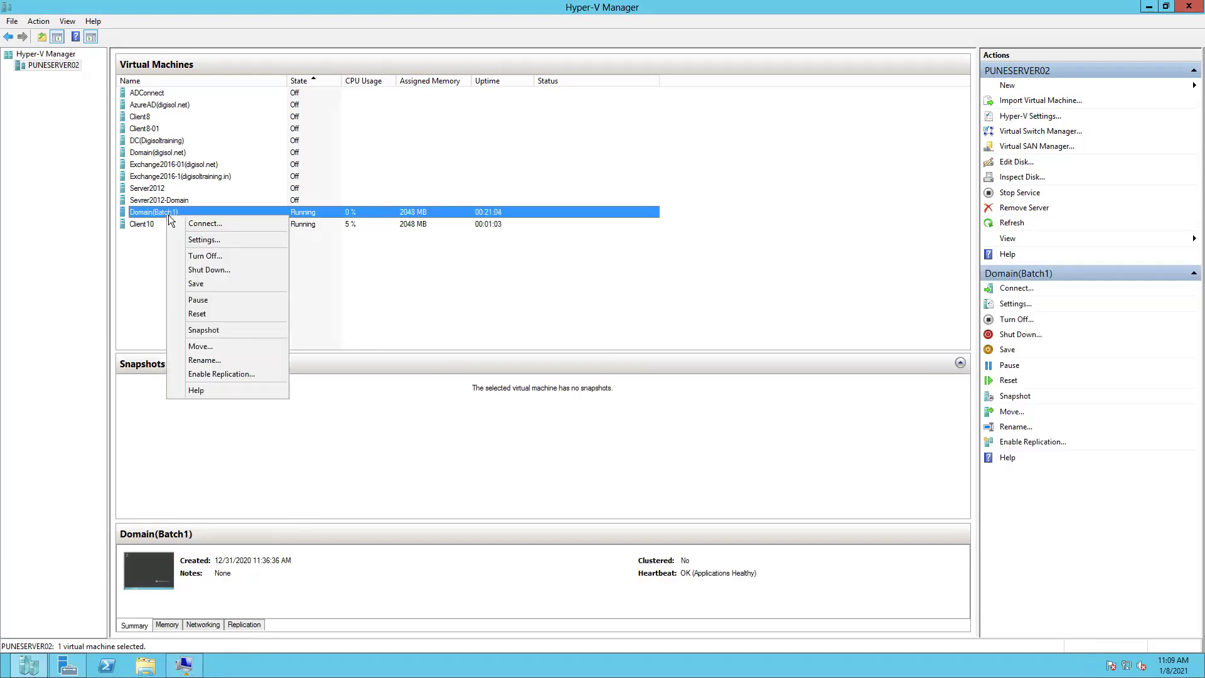
- Connect to Domain(Batch1) and switch the session to Full Screen Mode
left_click(202, 227)
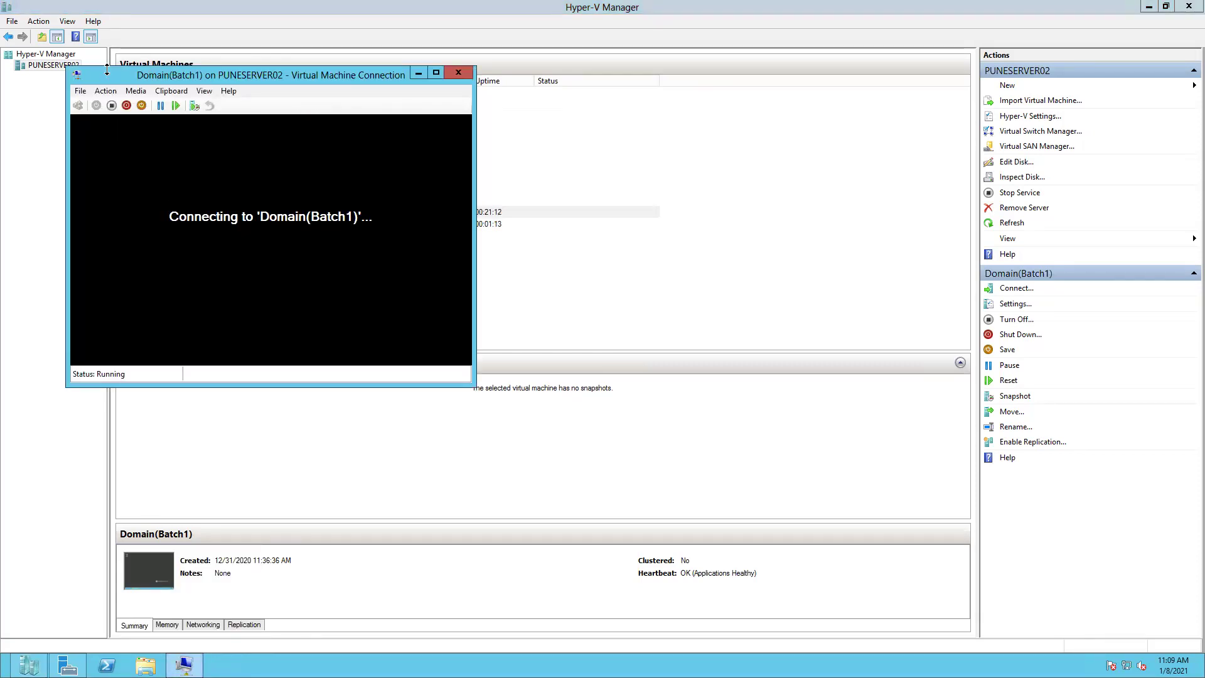
left_click_drag(111, 75, 333, 112)
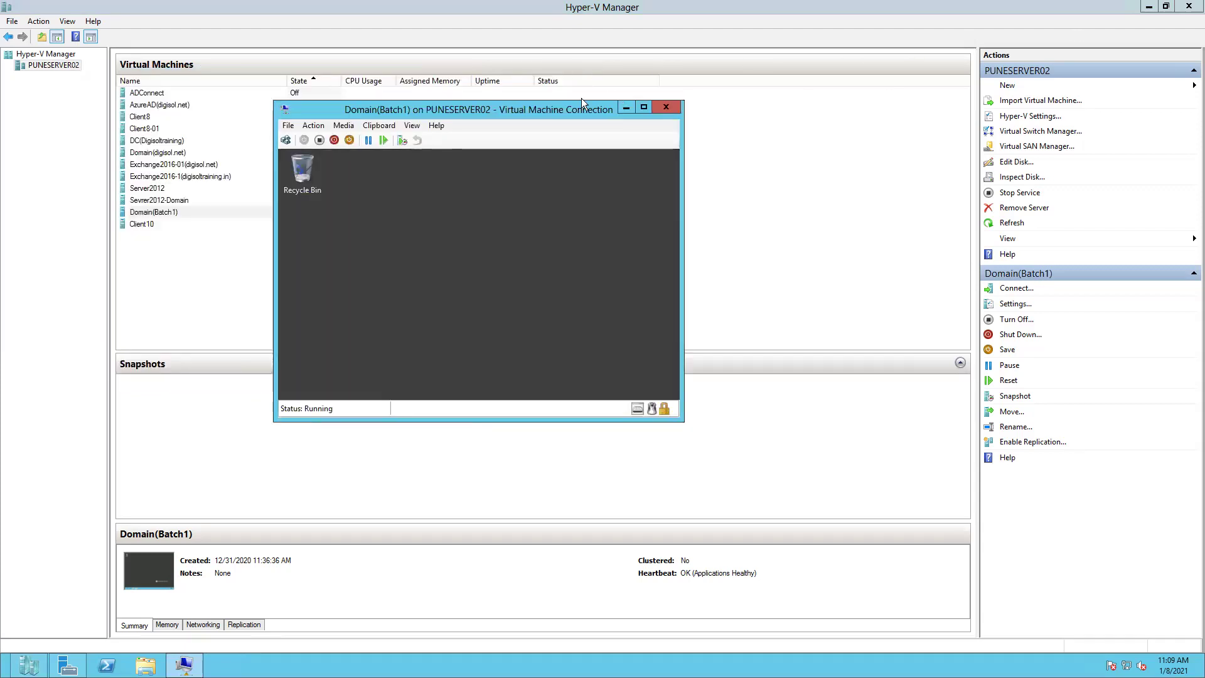
left_click(414, 126)
left_click(422, 135)
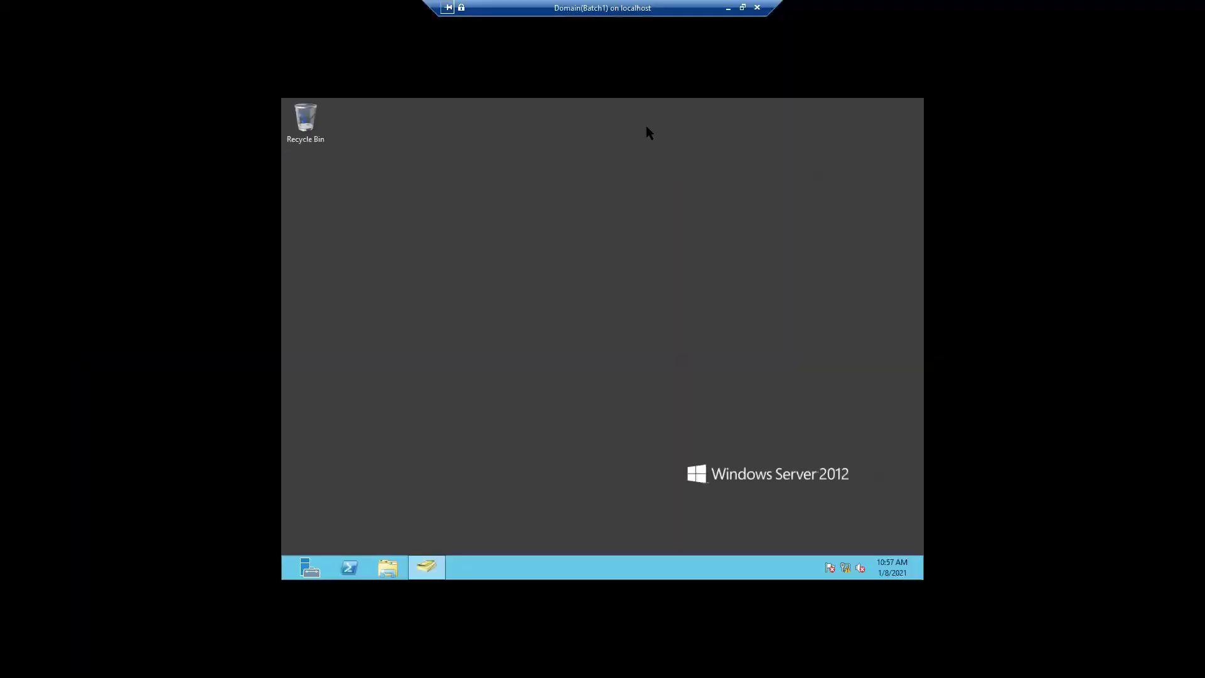
- Bring Active Directory Users and Computers back up on the server desktop
left_click_drag(515, 7, 155, 10)
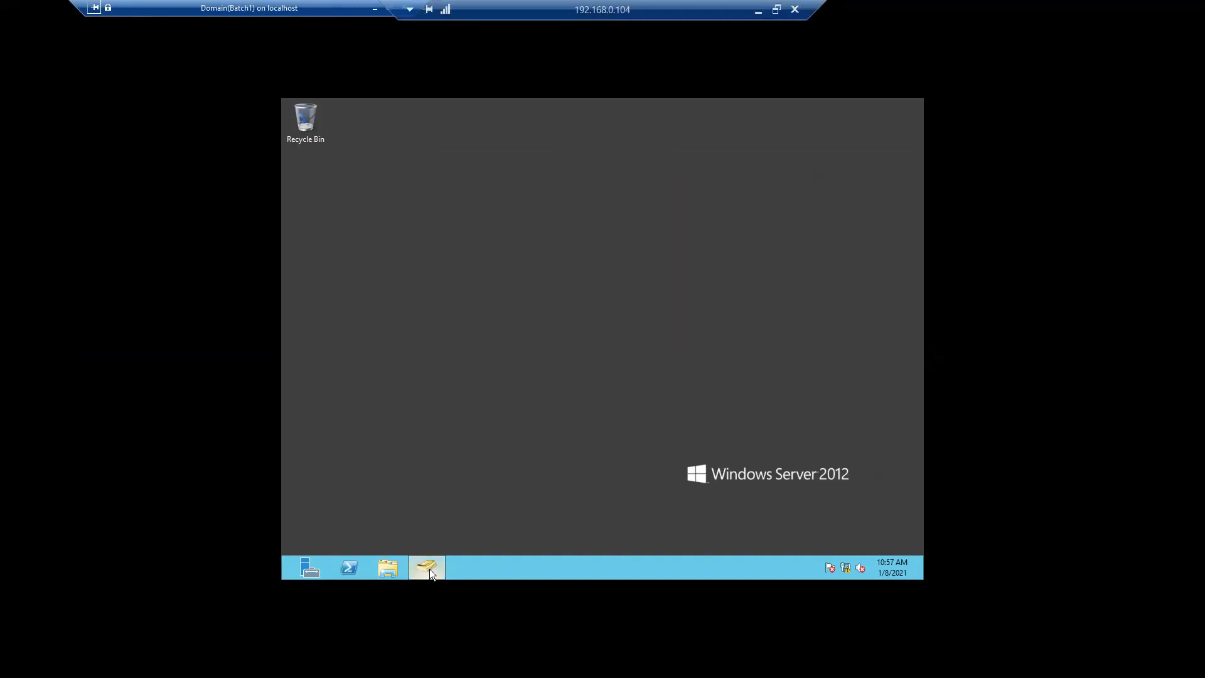
mouse_move(430, 568)
left_click(443, 512)
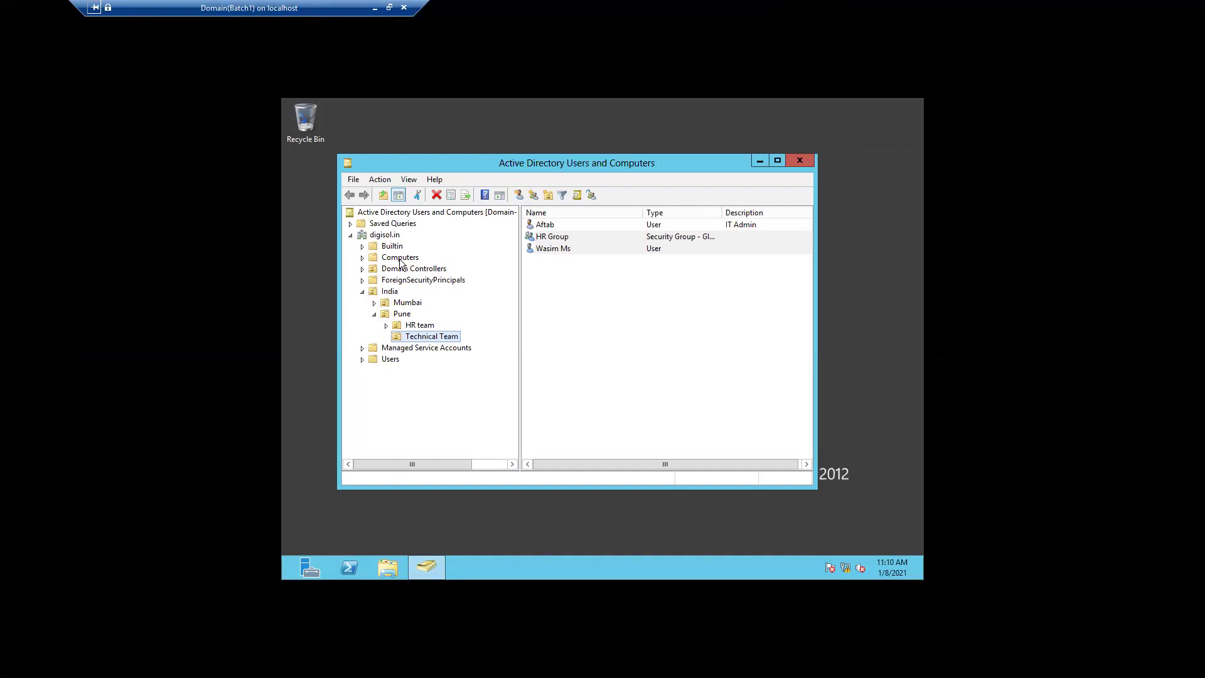
left_click(386, 237)
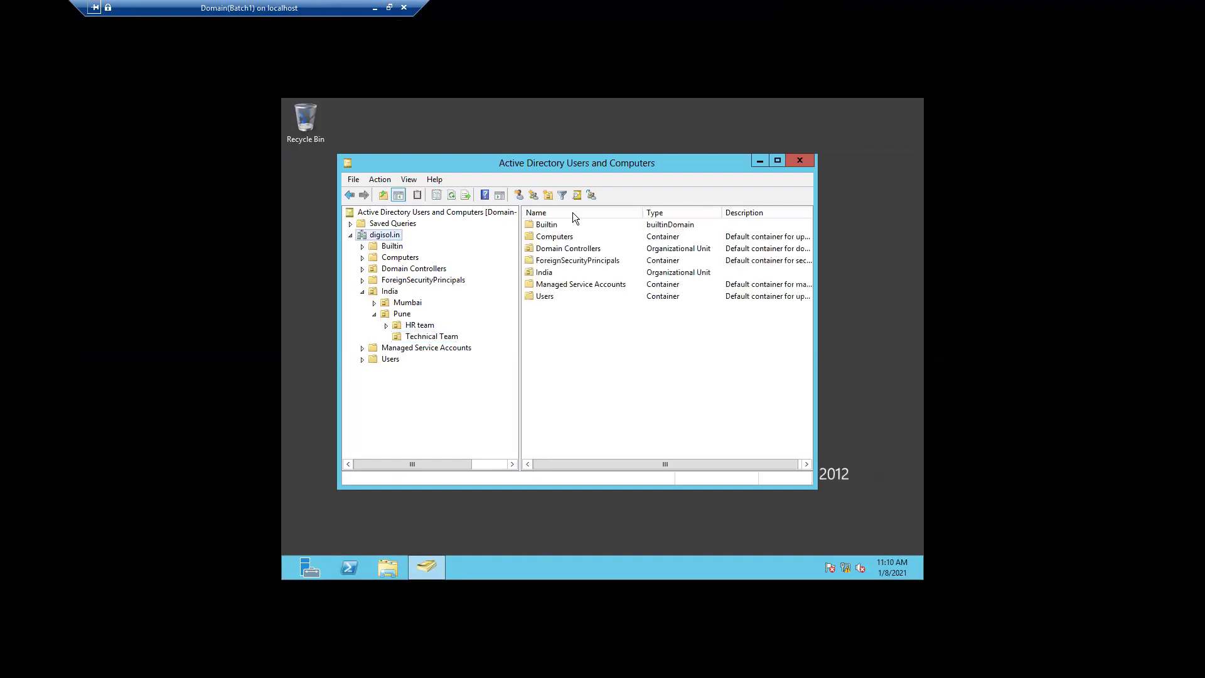
left_click(753, 163)
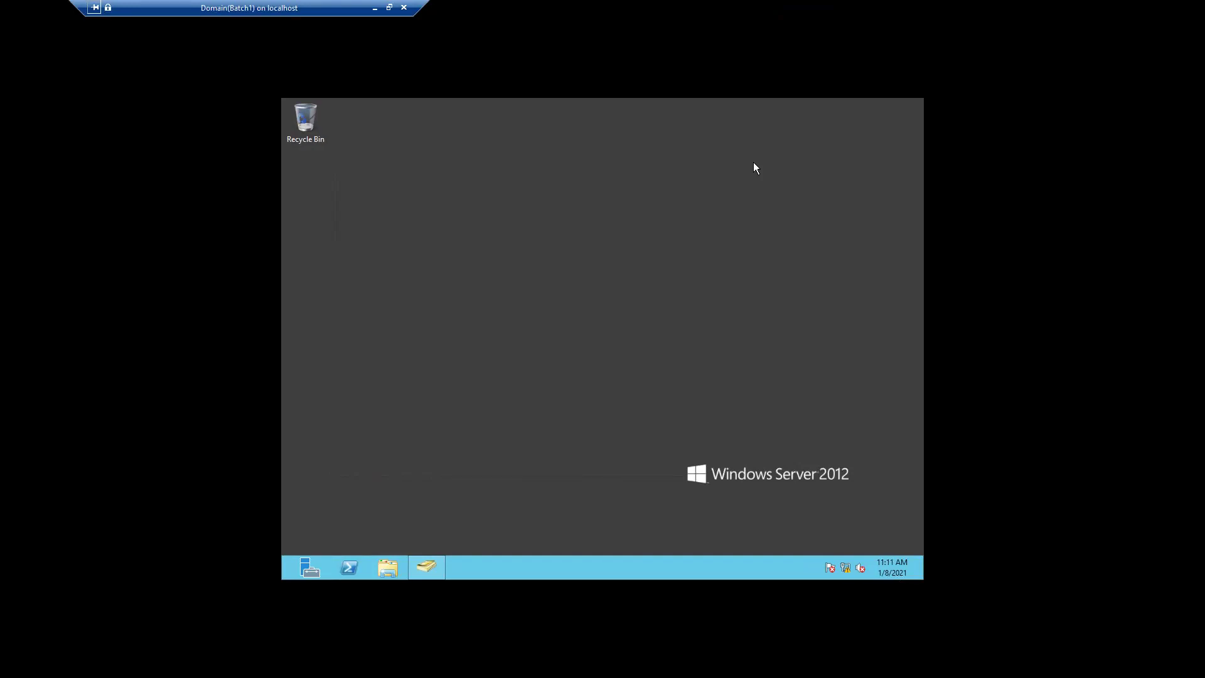
- Browse to C:\Windows in a maximized File Explorer and select the AUInstallAgent folder
left_click(388, 567)
left_click(407, 364)
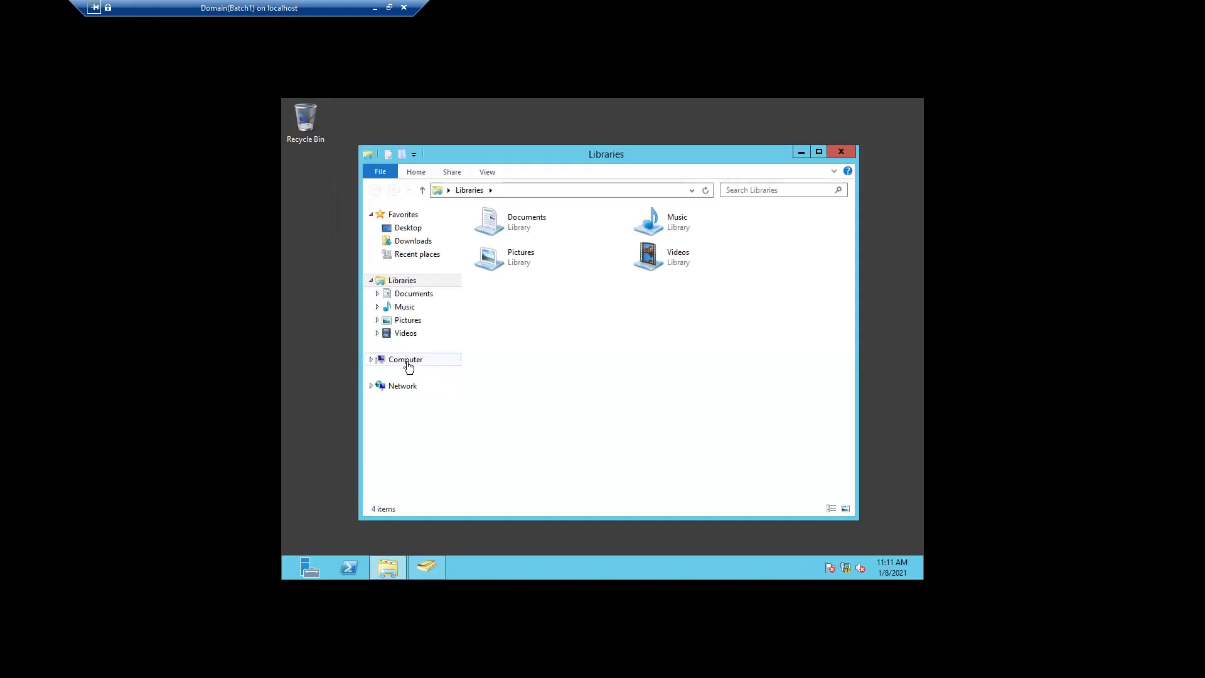
left_click(819, 151)
double_click(454, 190)
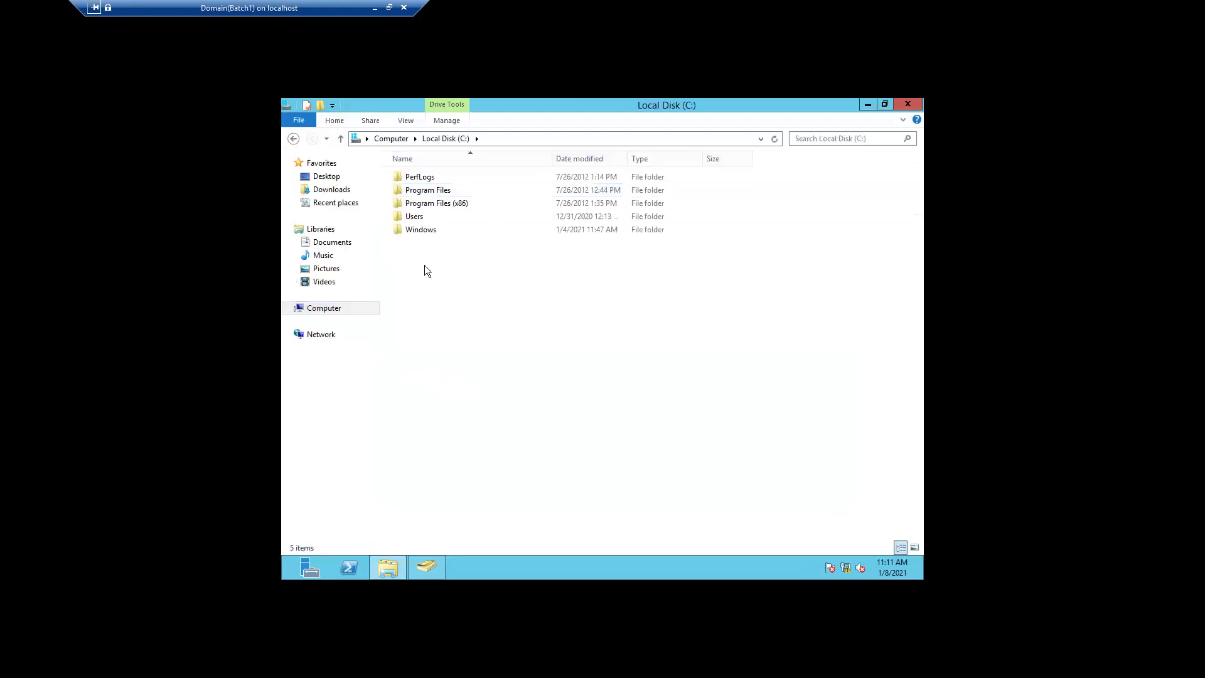
double_click(416, 230)
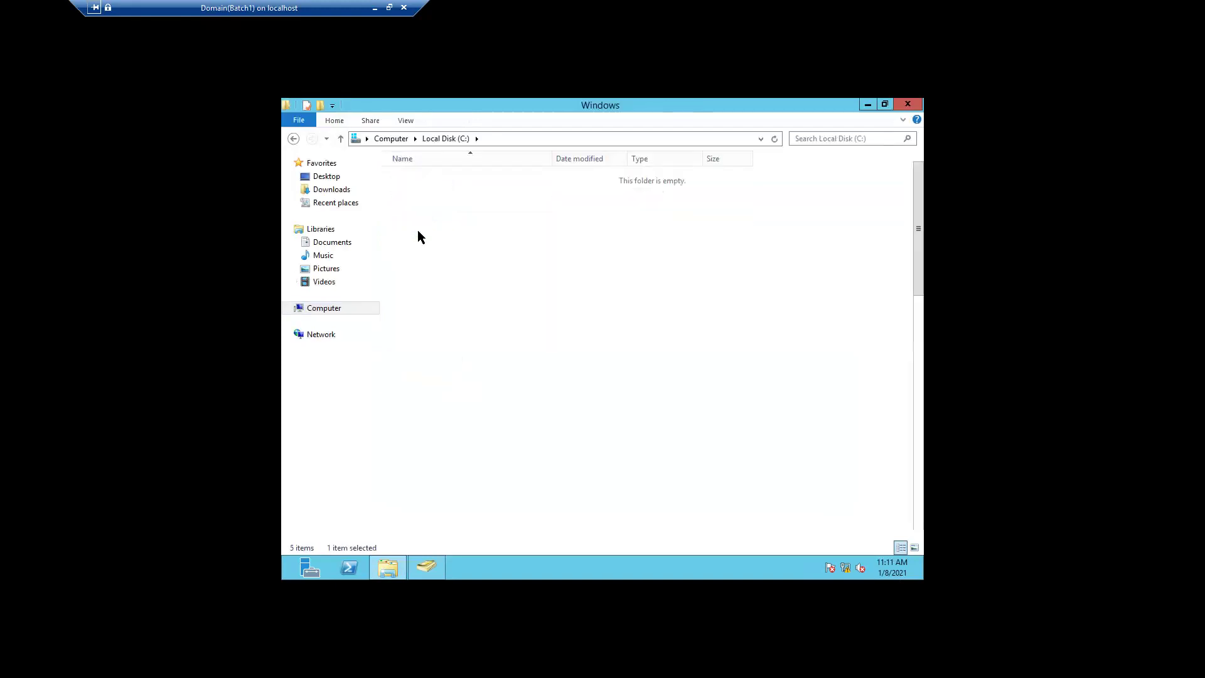
left_click(418, 231)
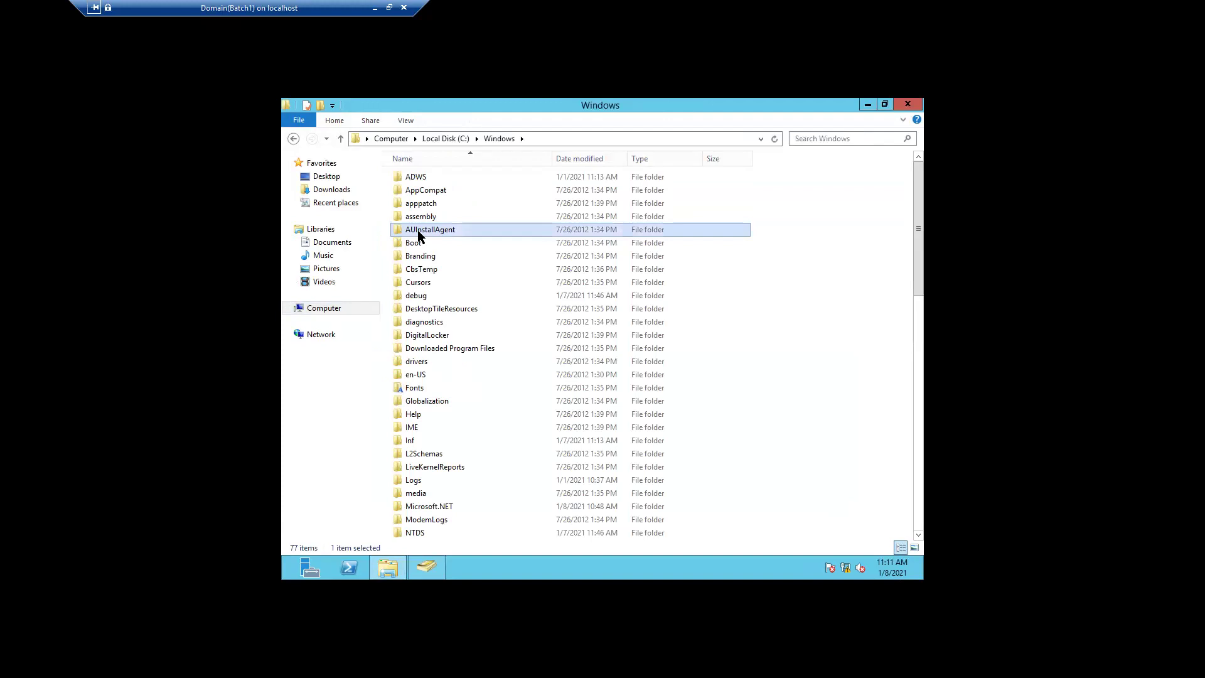
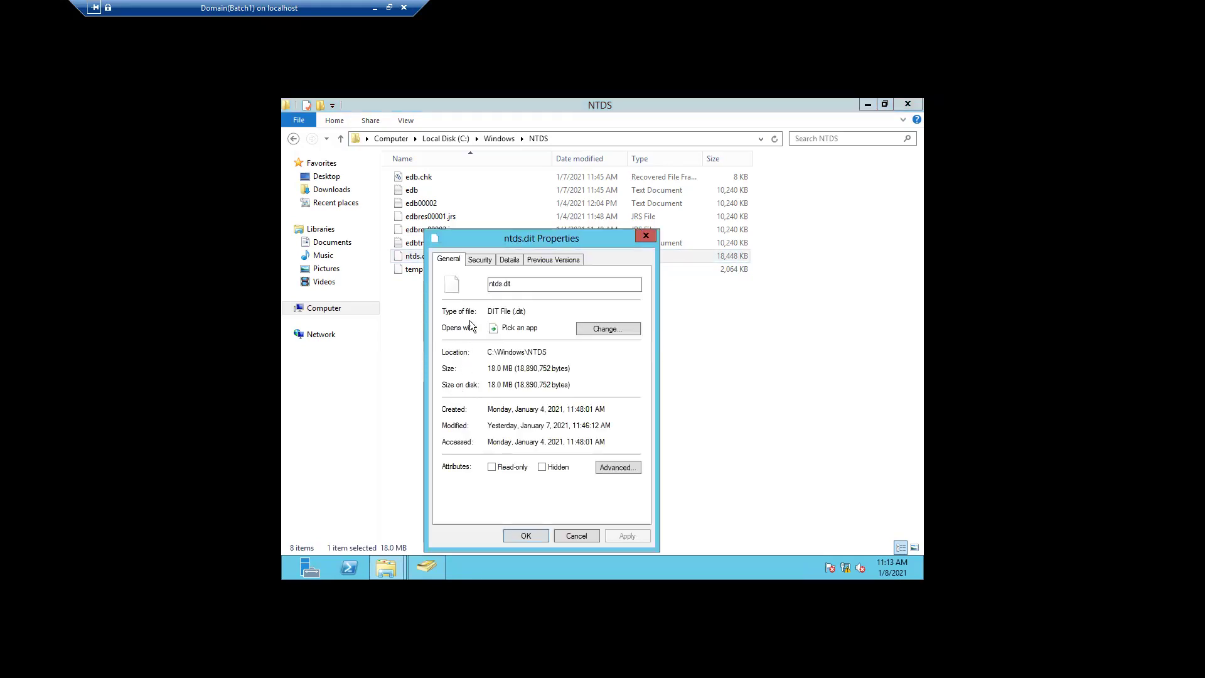
- Review the Details tab of the ntds.dit properties, then close the dialog
left_click(510, 264)
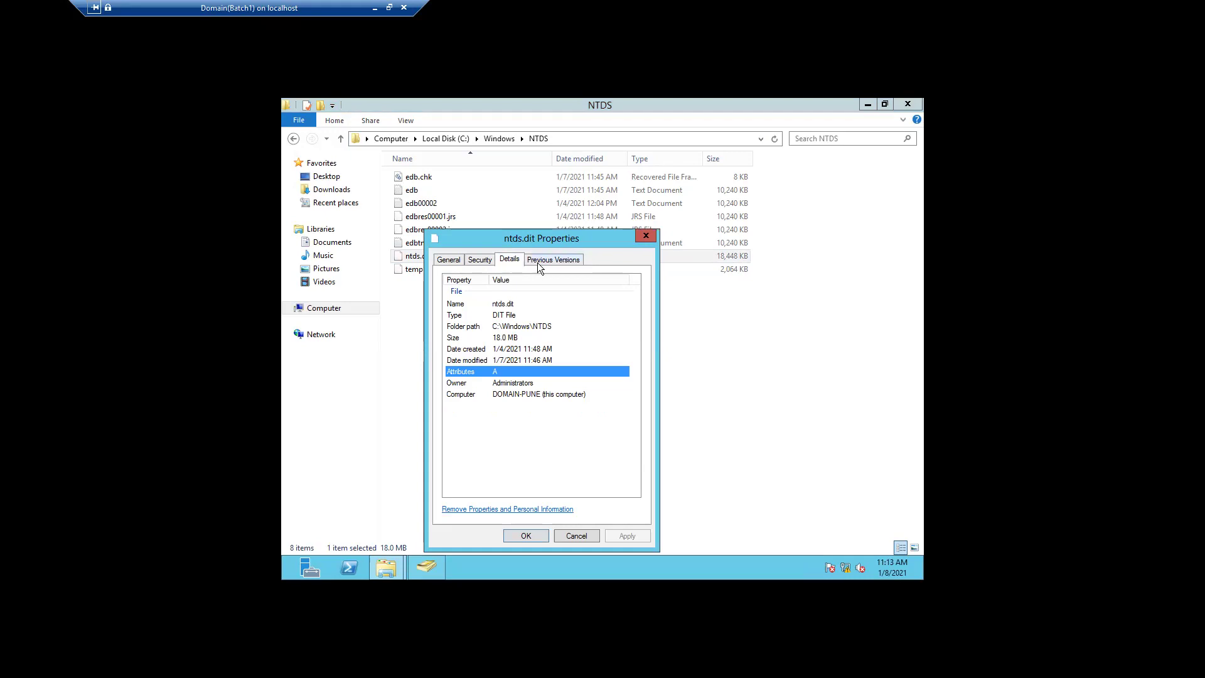
left_click(647, 236)
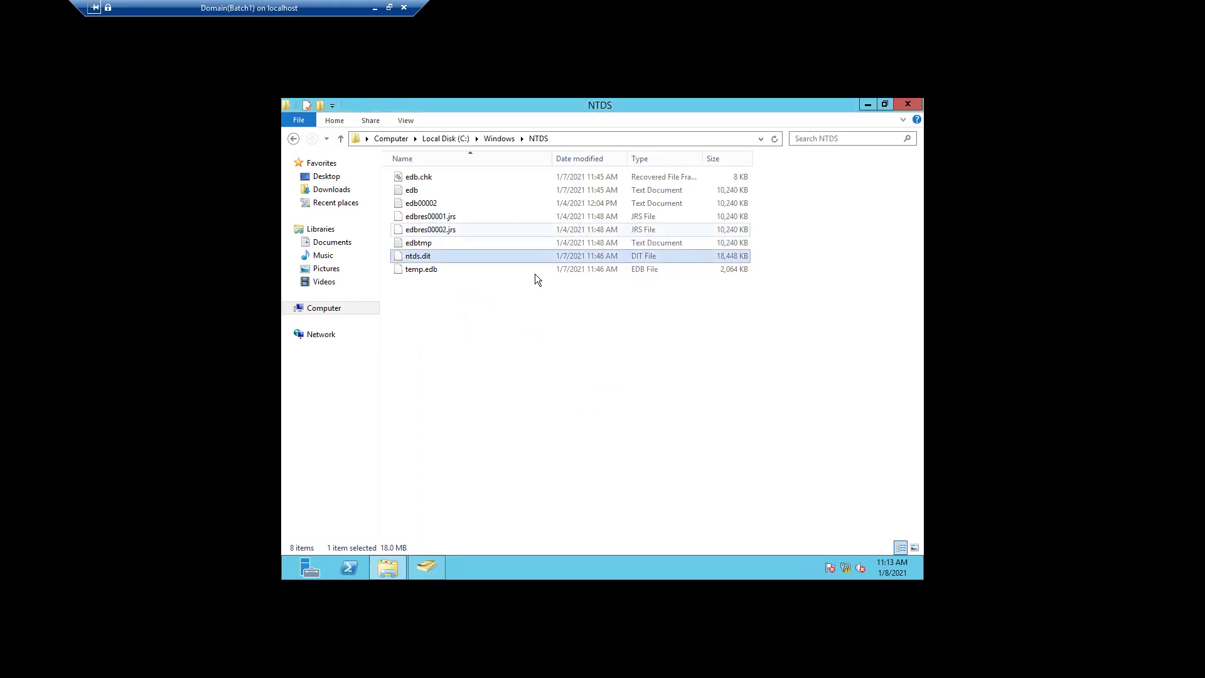
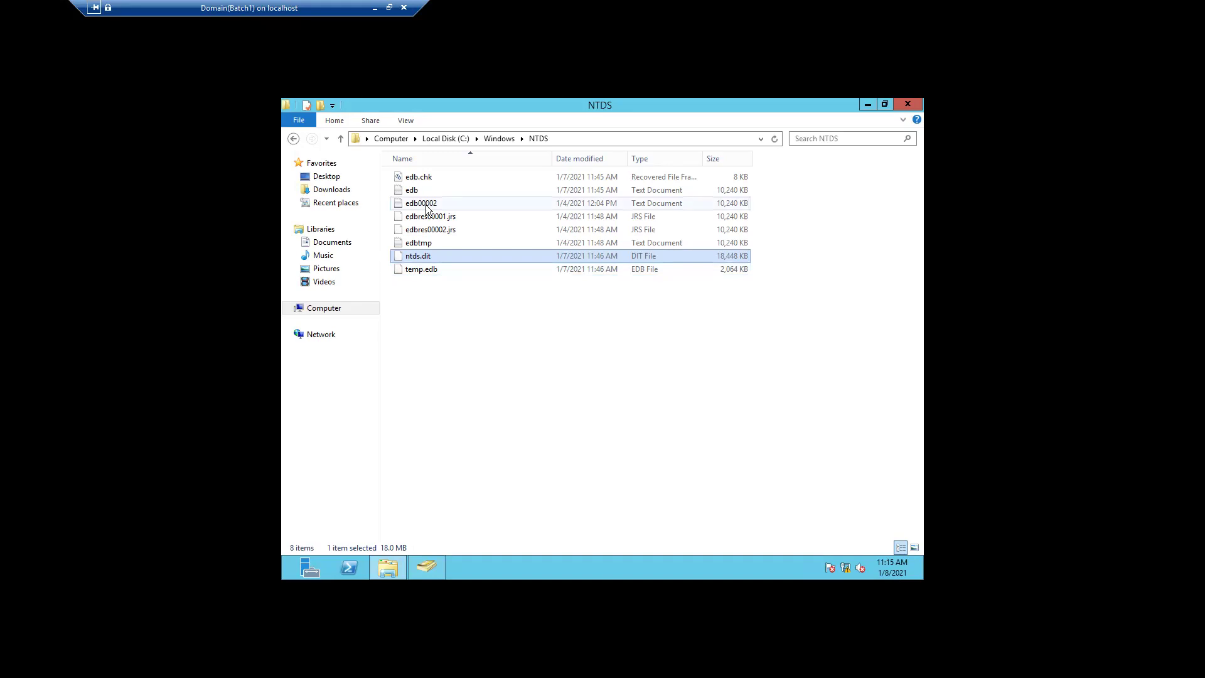
- Minimize the NTDS folder window and bring Active Directory Users and Computers back up
left_click(425, 207)
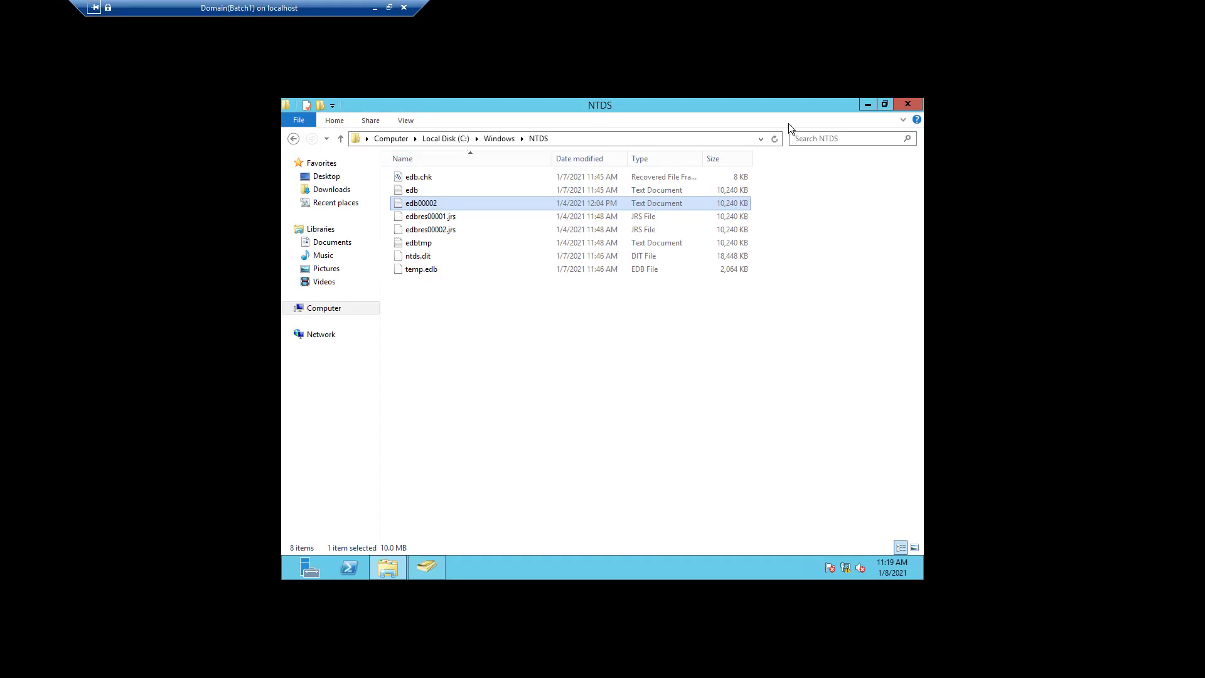
left_click(866, 107)
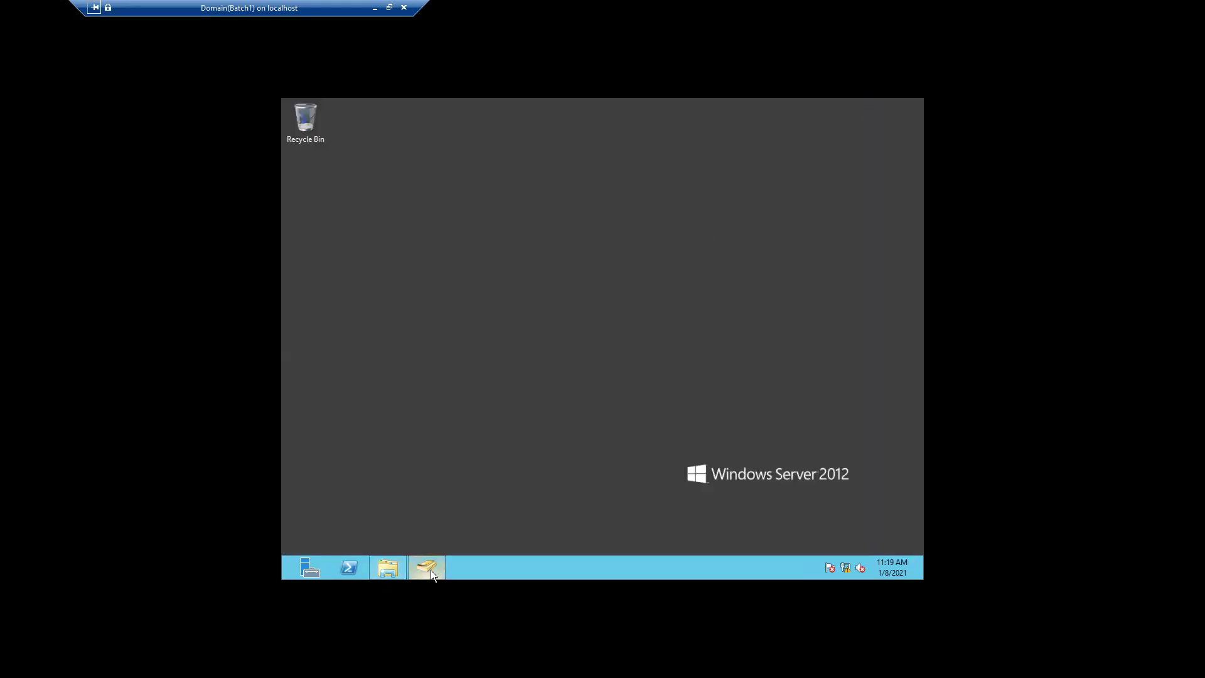
mouse_move(431, 568)
left_click(439, 510)
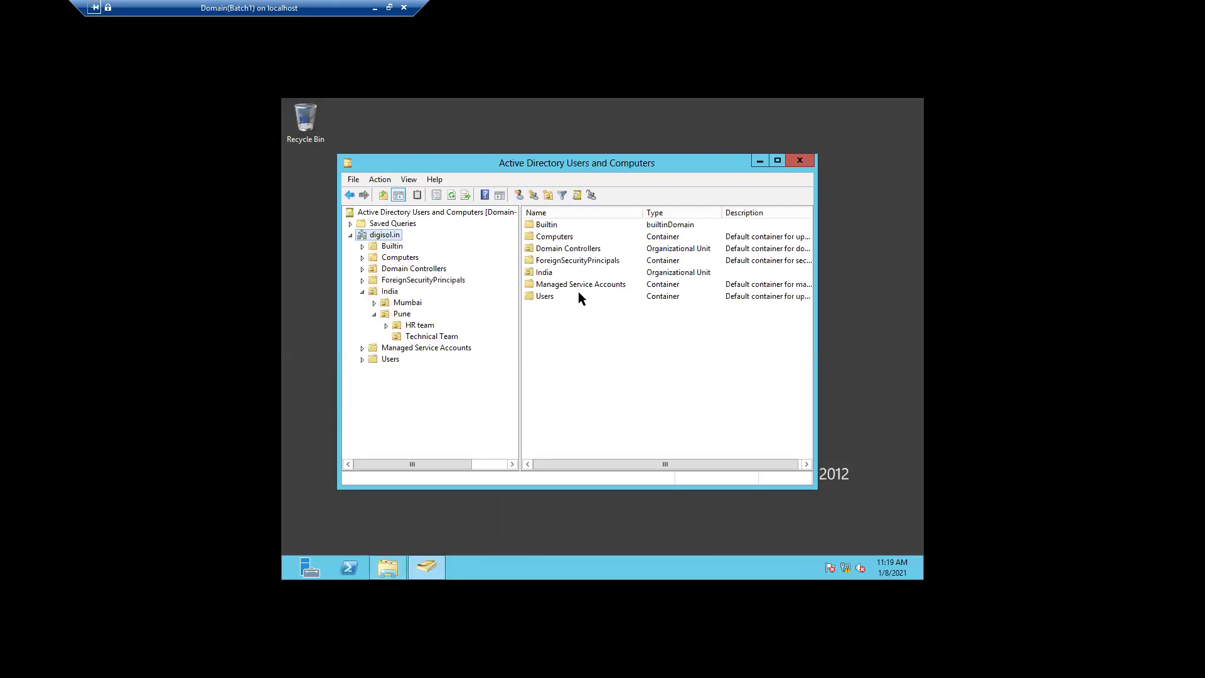
- Show the Technical Team OU's contents and bring up its New object submenu
left_click(418, 335)
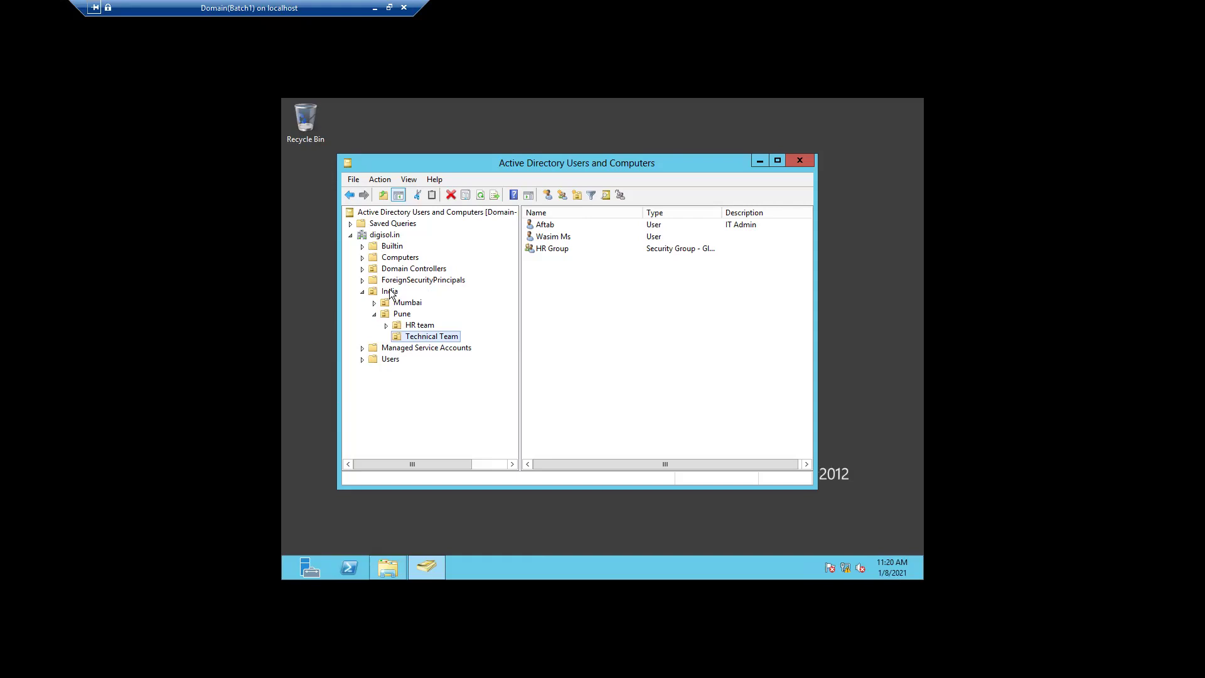
right_click(432, 335)
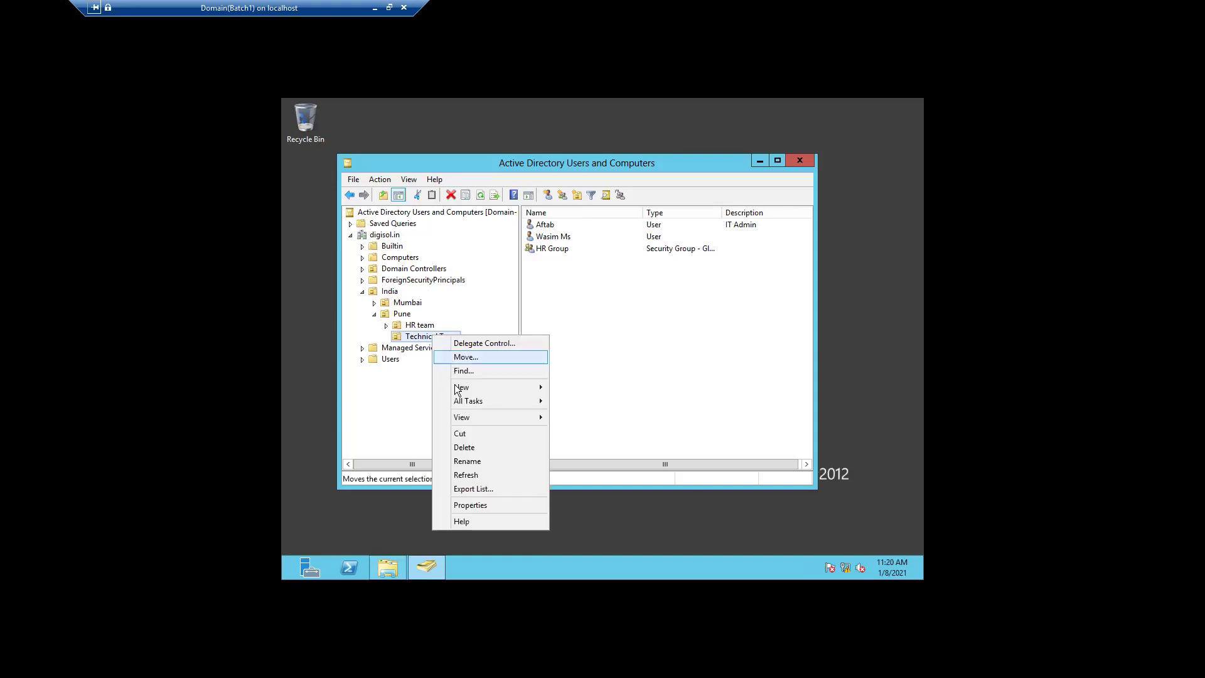
mouse_move(483, 384)
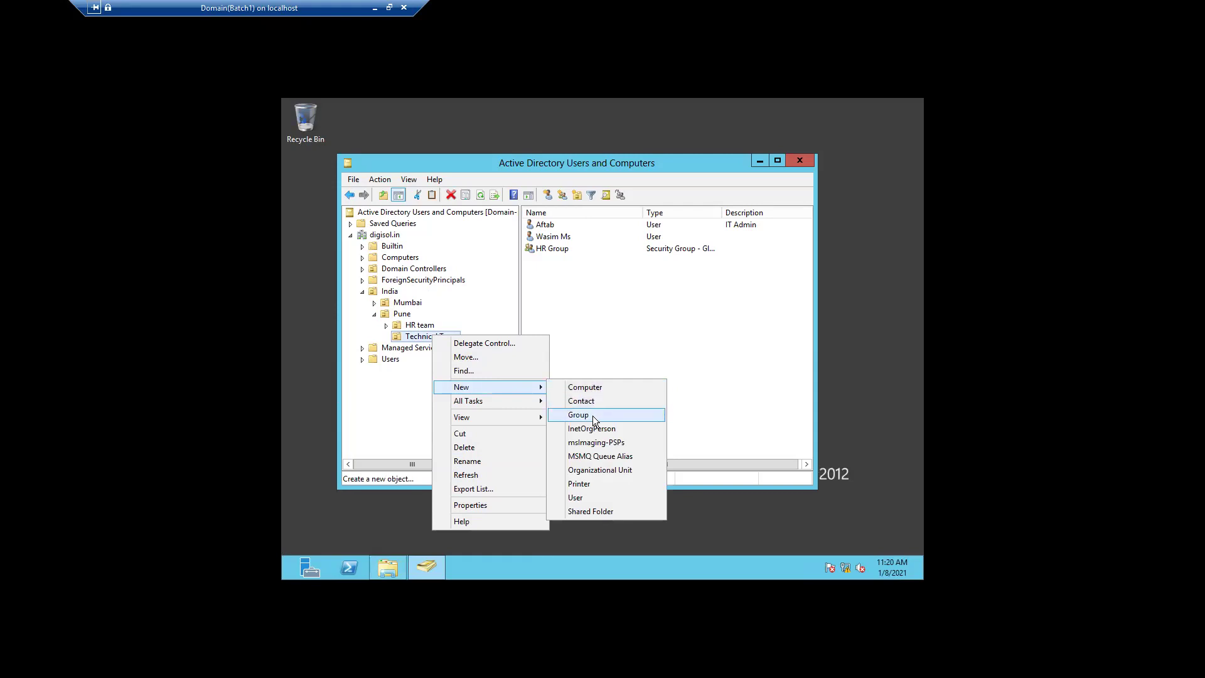
- Start a new Technical Team user, entering first name, last name and logon name, then continue to passwords
left_click(589, 497)
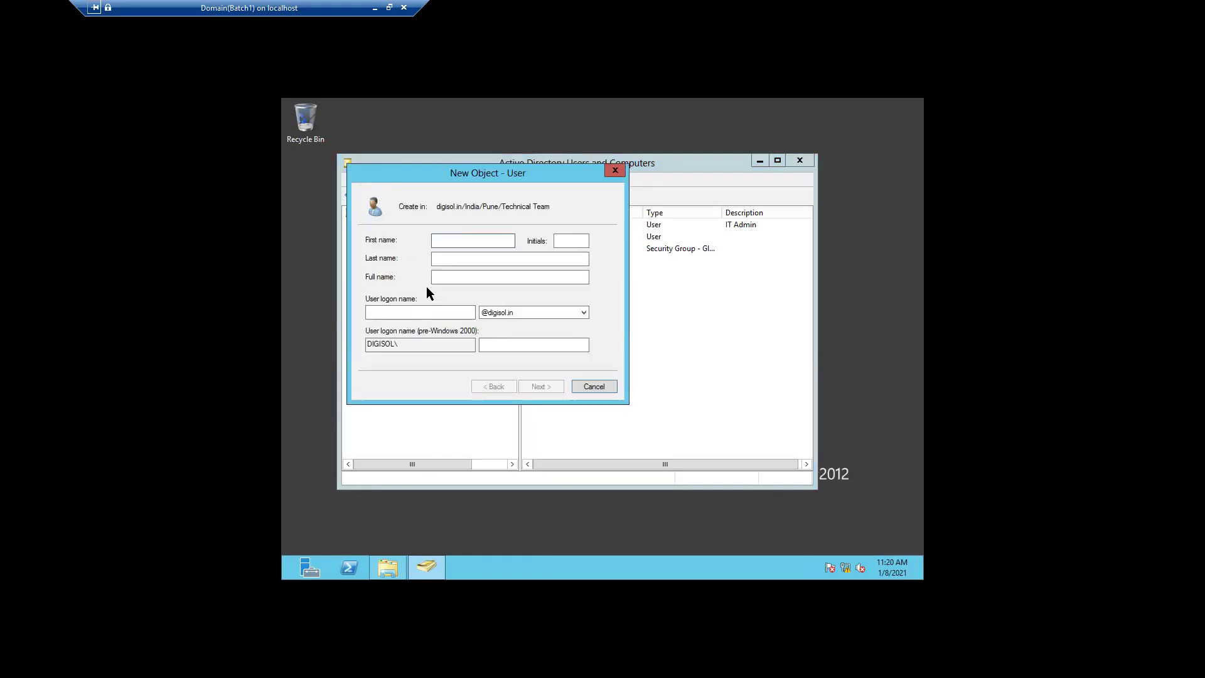
type("tanw")
key("BackSpace")
key("BackSpace")
key("BackSpace")
key("BackSpace")
key("BackSpace")
type("anweee")
key("BackSpace")
left_click(433, 257)
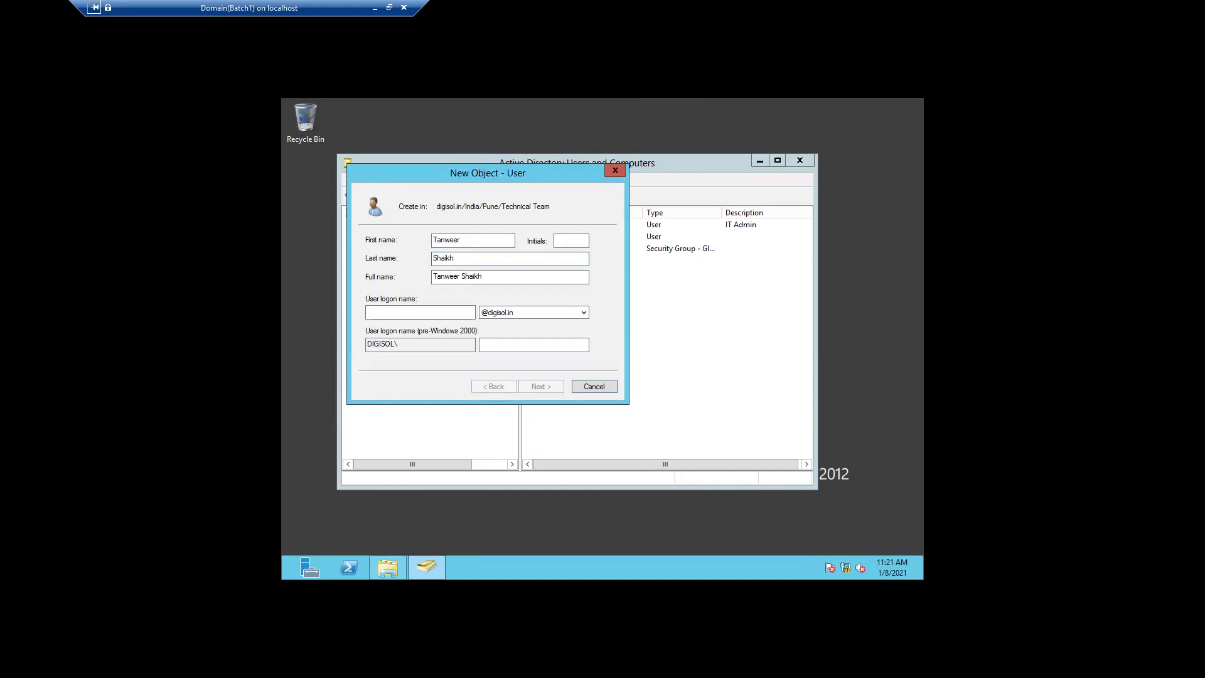
type("ikh")
key("Tab")
key("Tab")
type("Tanwee")
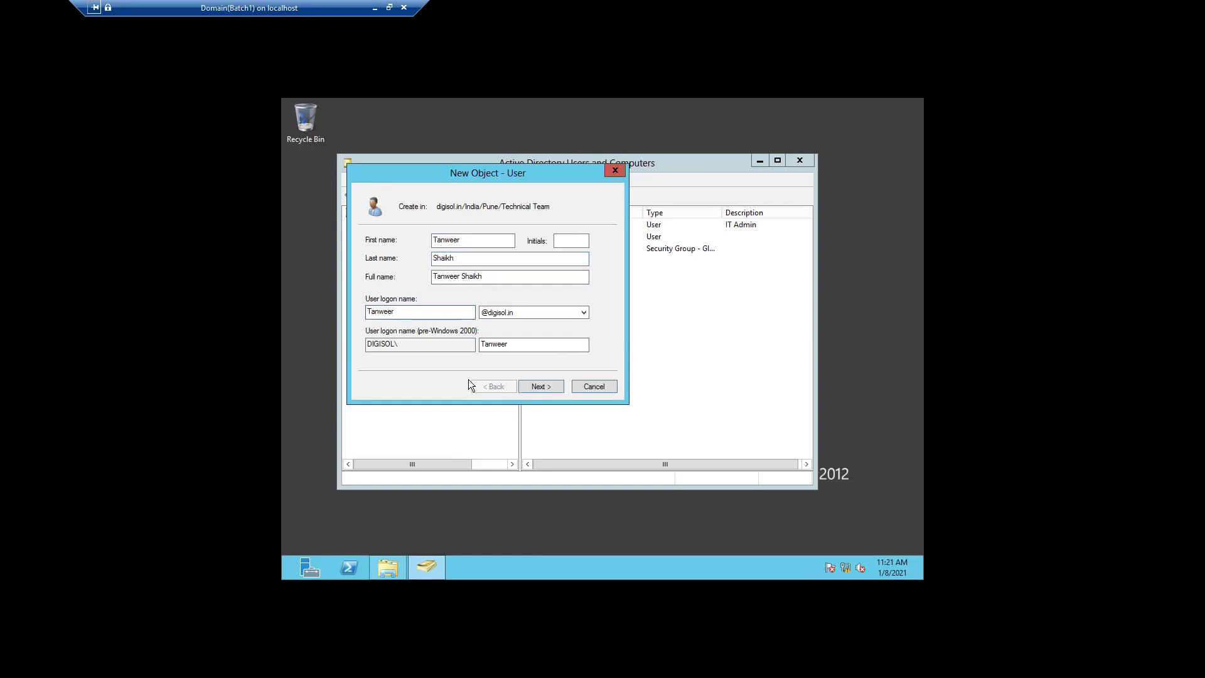
left_click(540, 386)
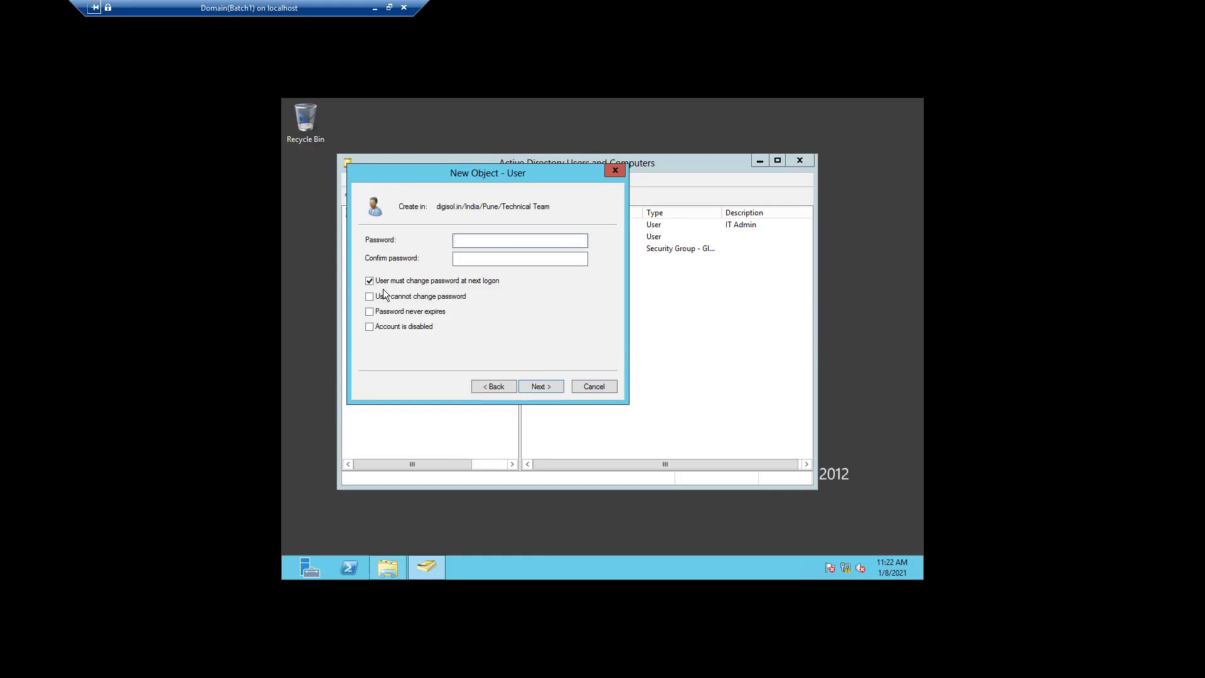
- Clear 'User must change password at next logon', enter the account password, and continue to the summary
left_click(369, 281)
left_click(464, 240)
type("••••••••••••••••••••••••")
left_click(552, 385)
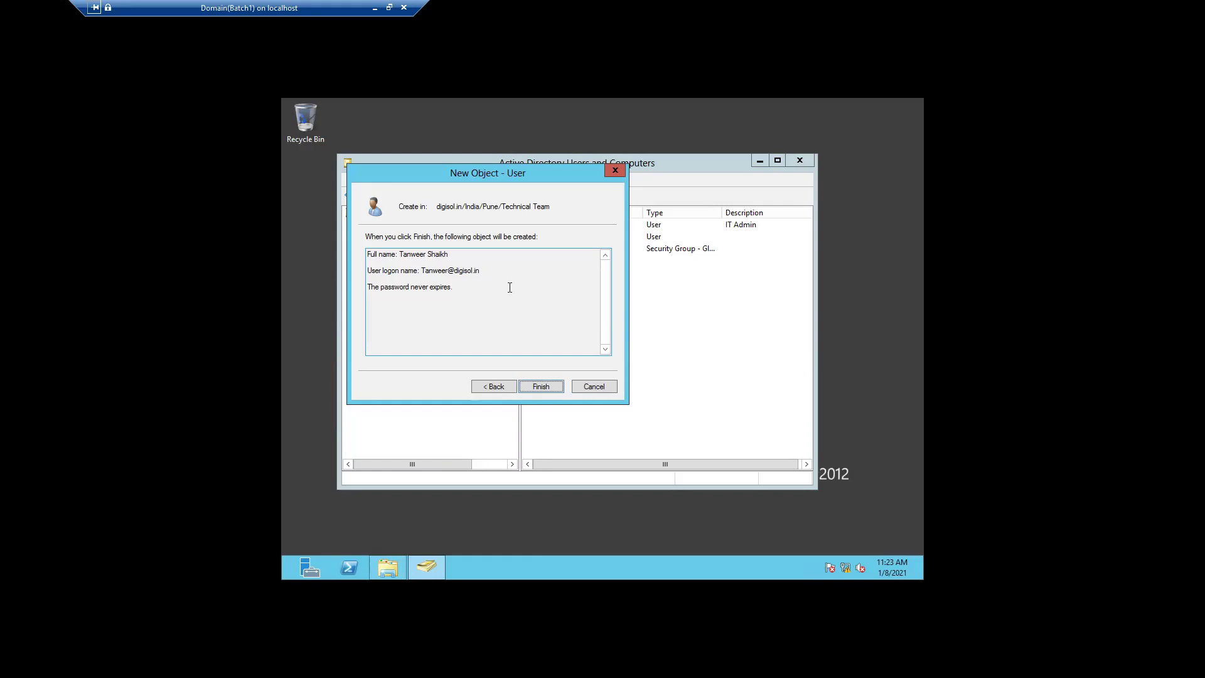
- Finish creating the user, then start a new group in Technical Team
left_click(540, 386)
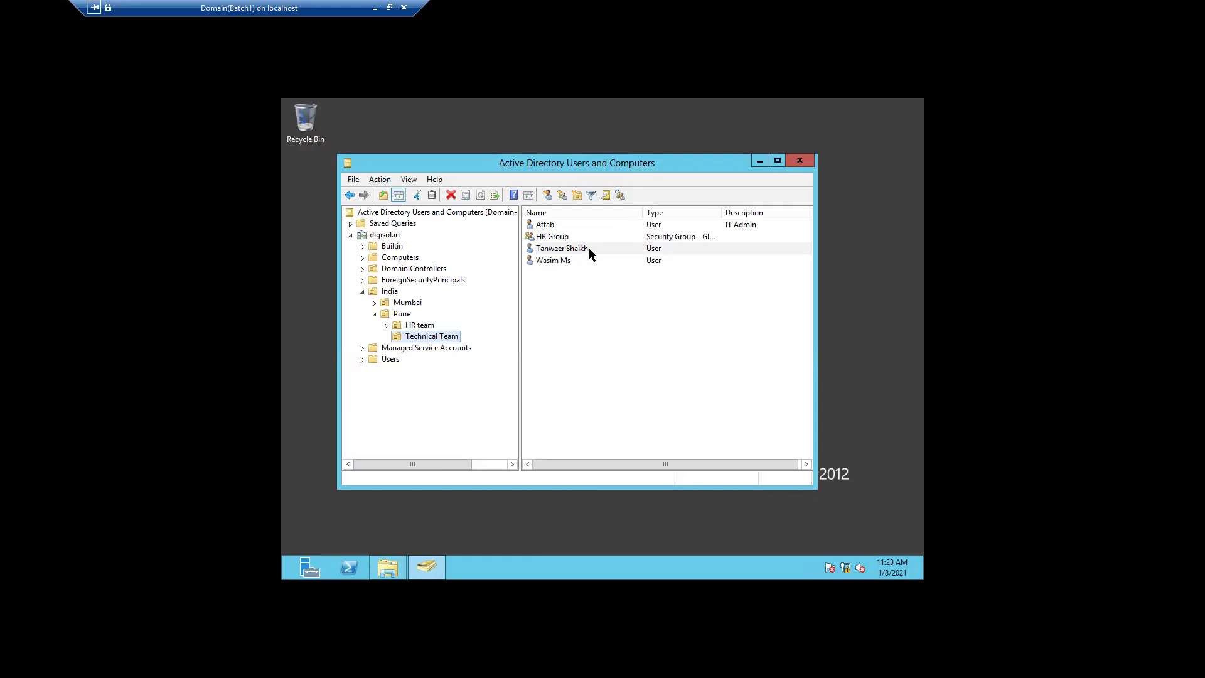
right_click(424, 340)
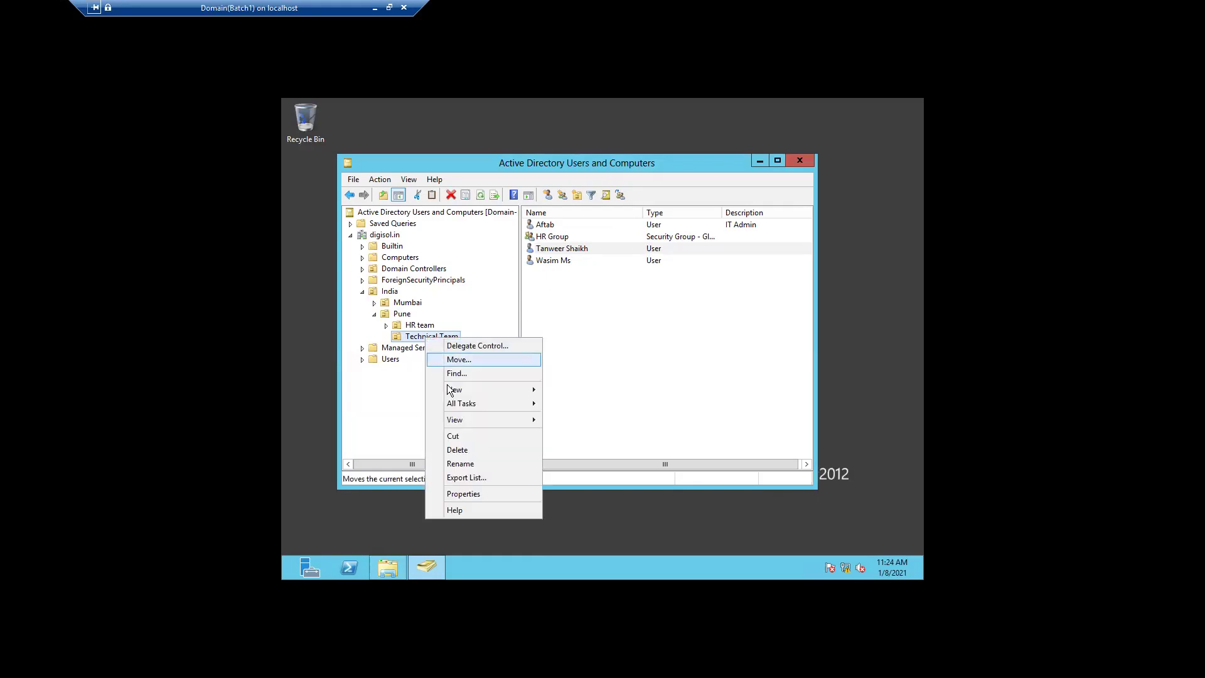
mouse_move(474, 397)
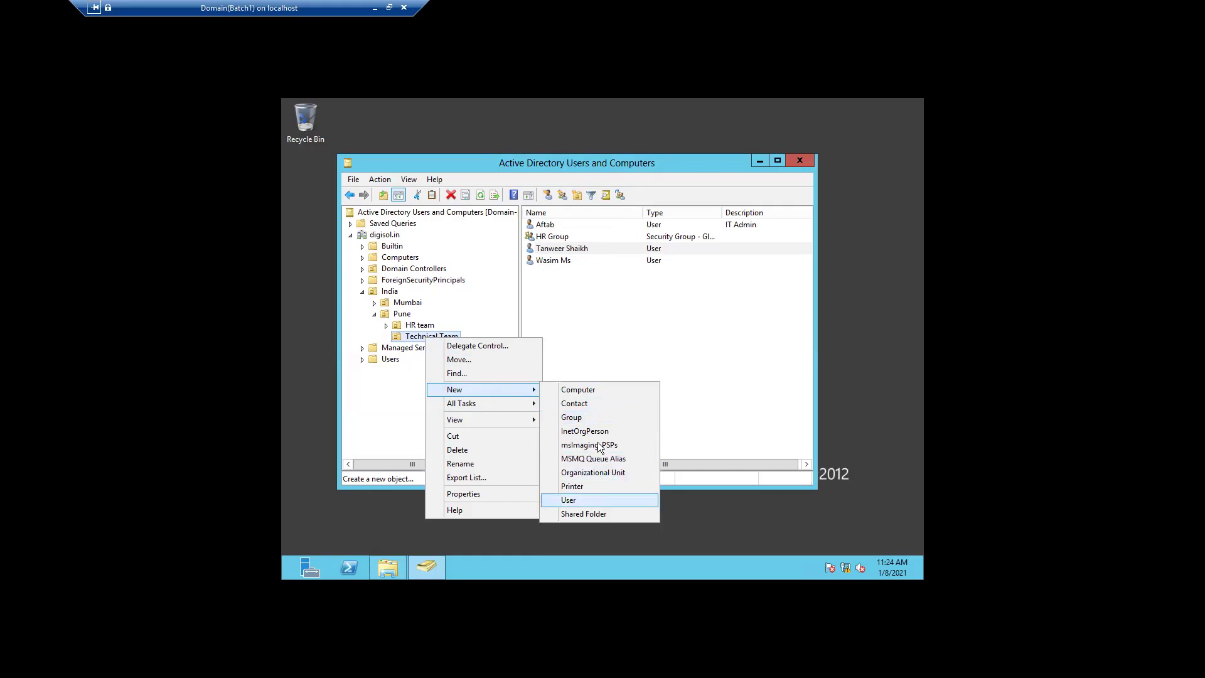
left_click(594, 417)
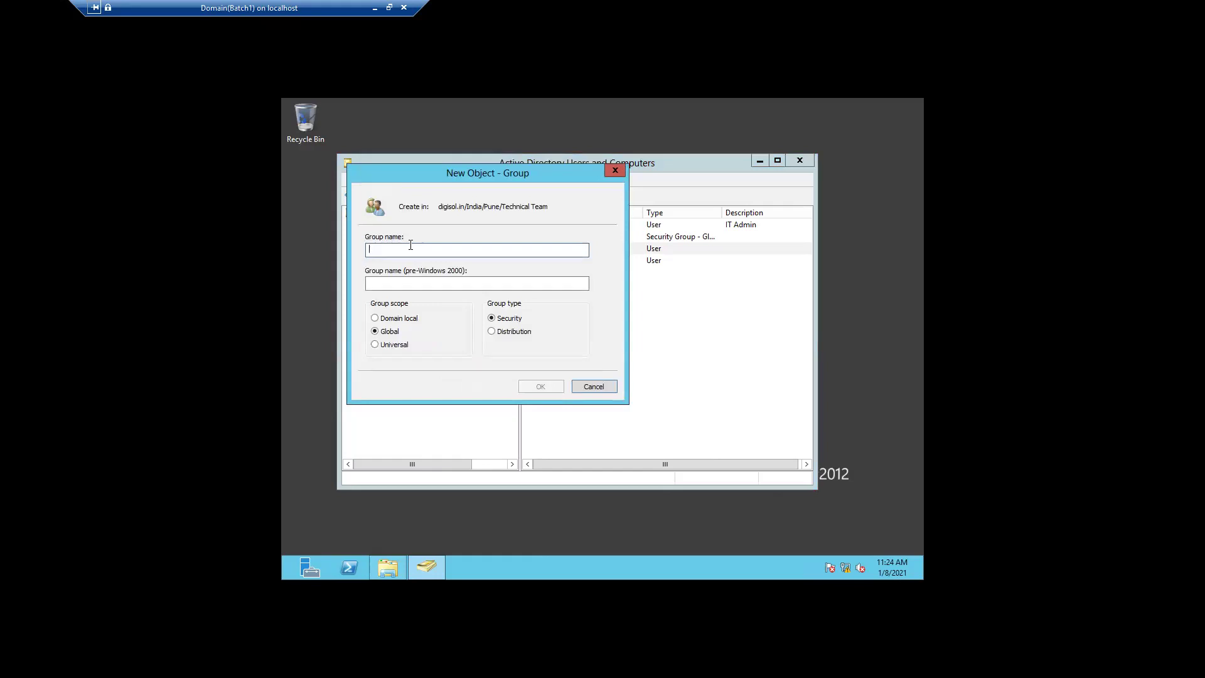
- Name the group 'Admin Hr access floder', keeping Global scope and Security type, and create it
type("k")
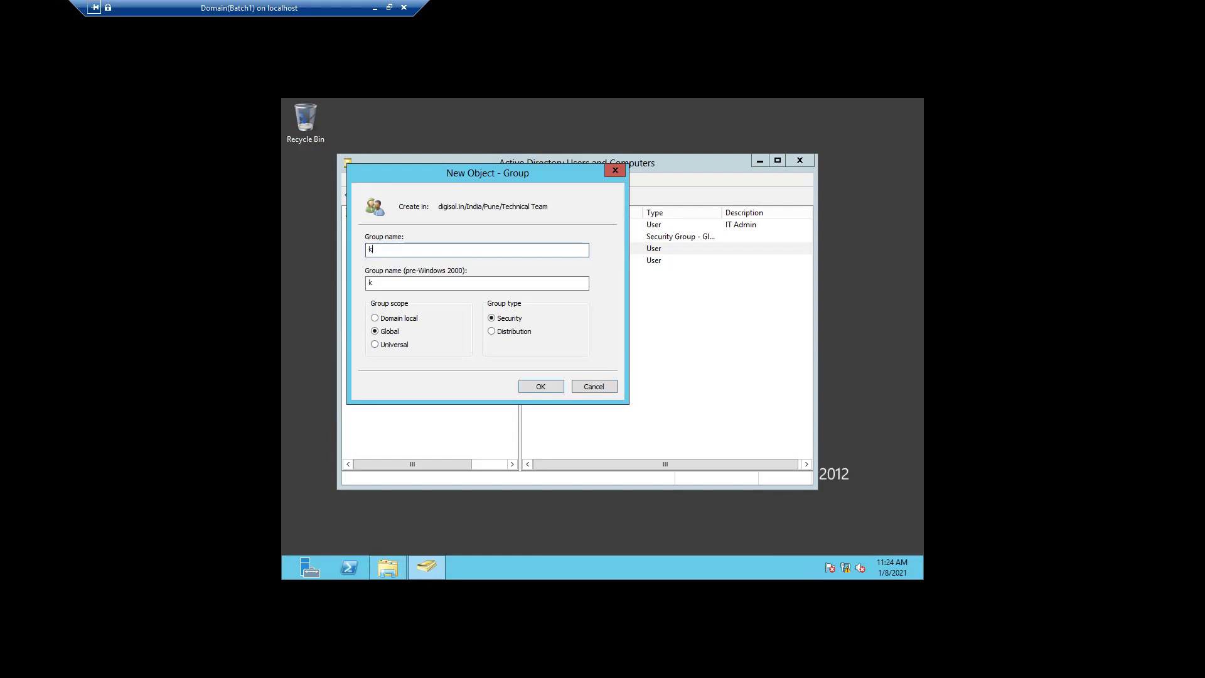
key("BackSpace")
type("admin")
key("BackSpace")
key("BackSpace")
key("BackSpace")
key("BackSpace")
key("BackSpace")
type("AdMnm")
type("1")
key("BackSpace")
type("Hr Aaccess flode")
left_click(538, 386)
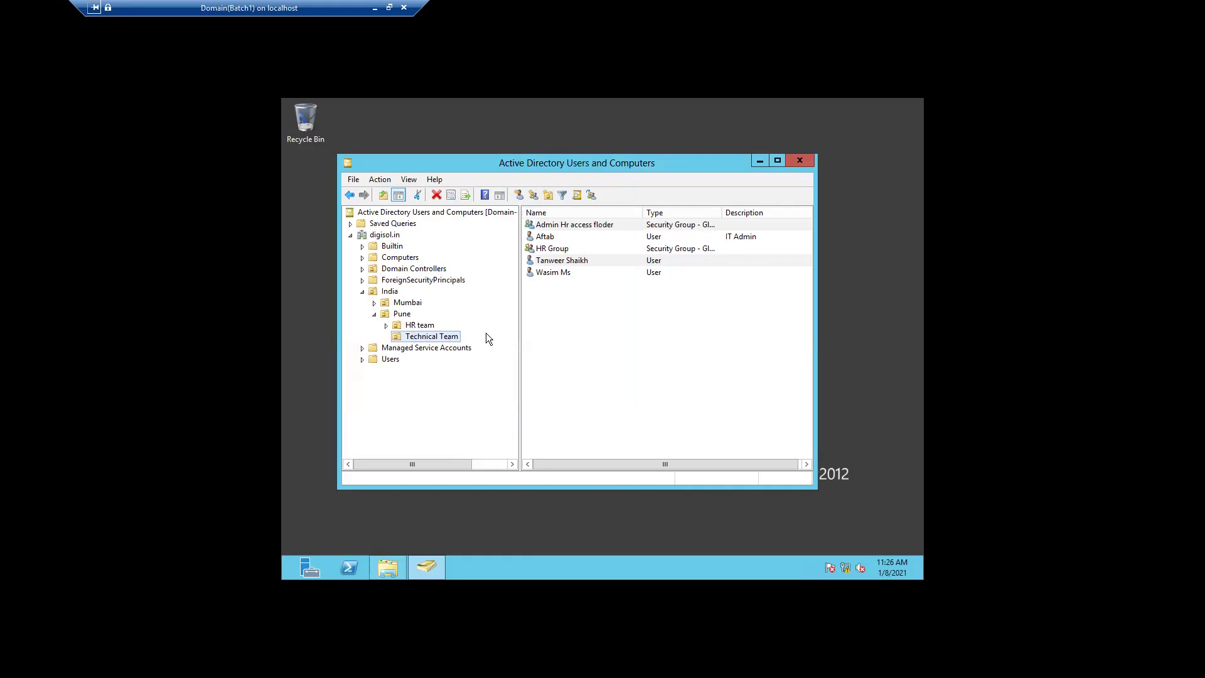
- Open the Properties dialog of the 'Admin Hr access floder' group from the right pane
right_click(446, 333)
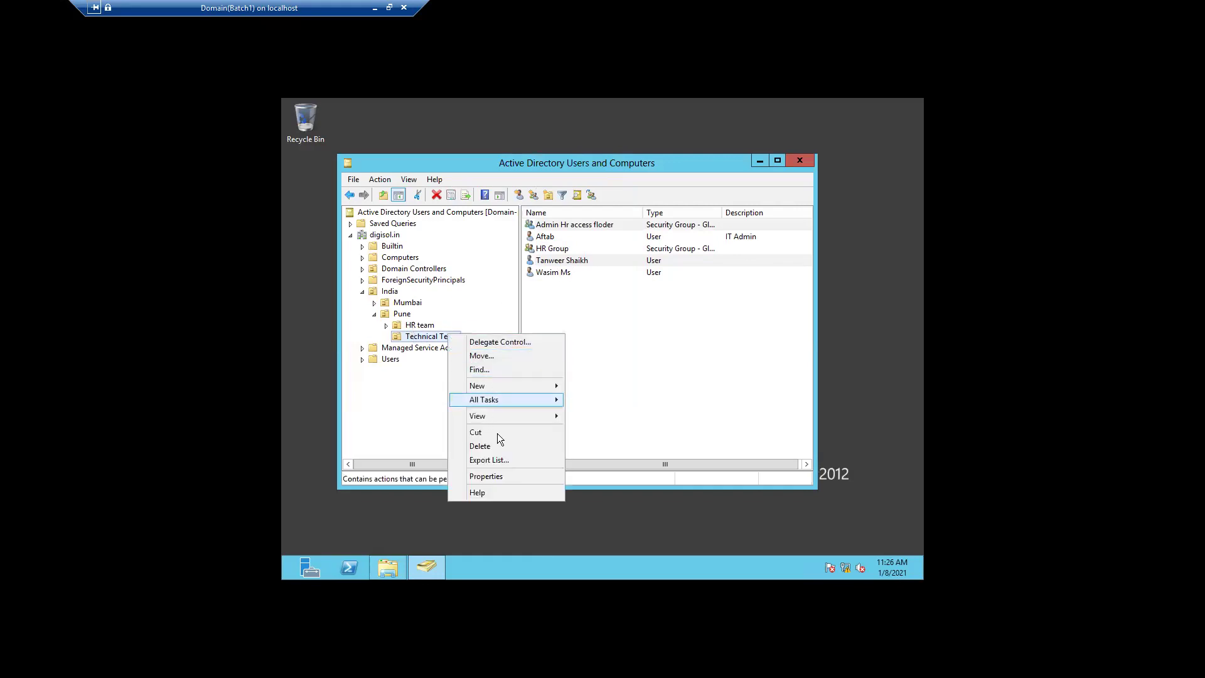
left_click(628, 389)
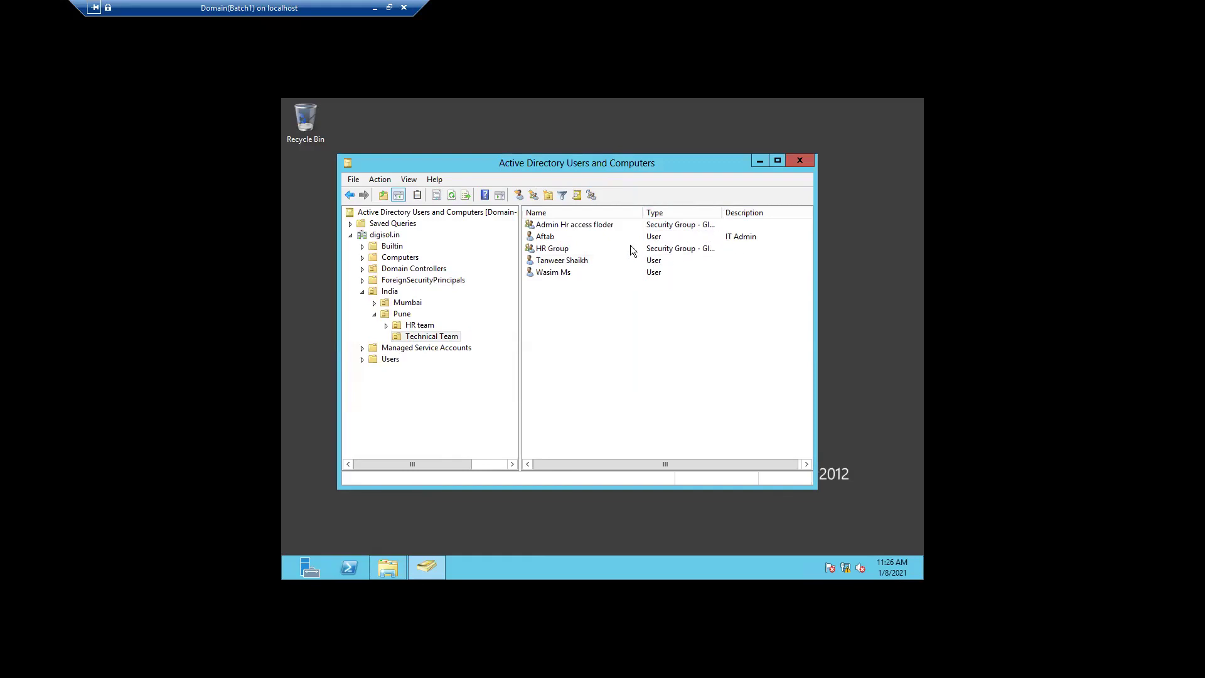
double_click(601, 223)
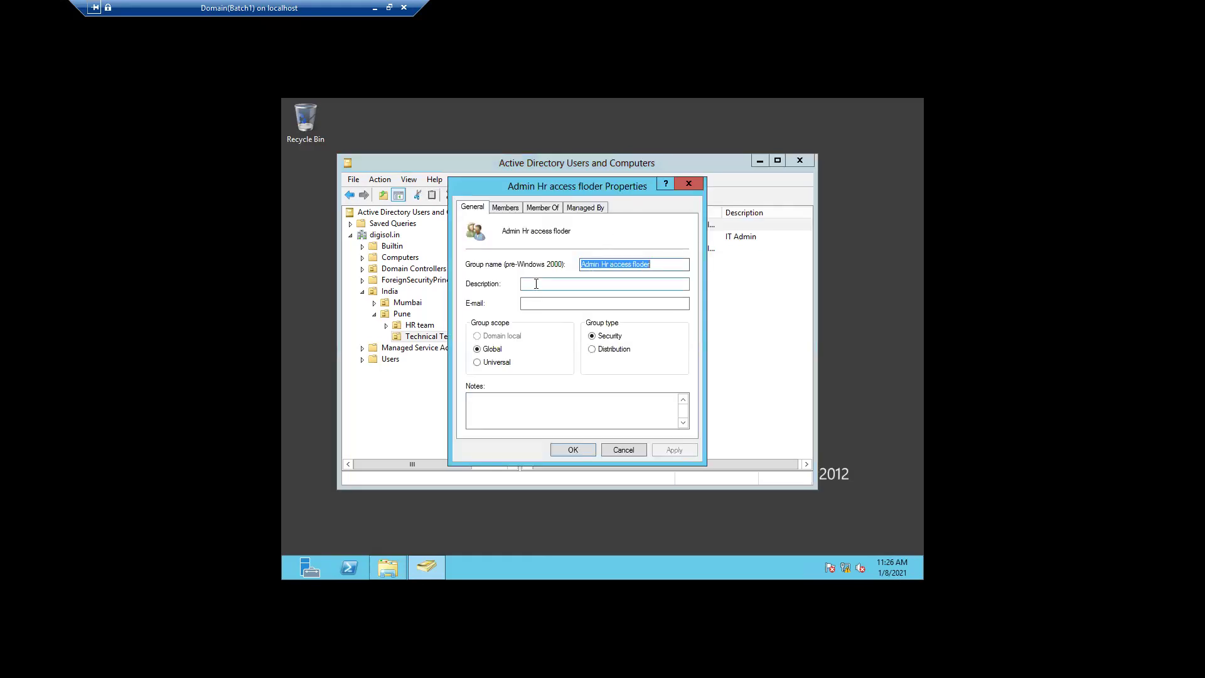
- Enter the description 'Share floder access to HR and Admin team', apply it, and close the dialog
left_click(536, 283)
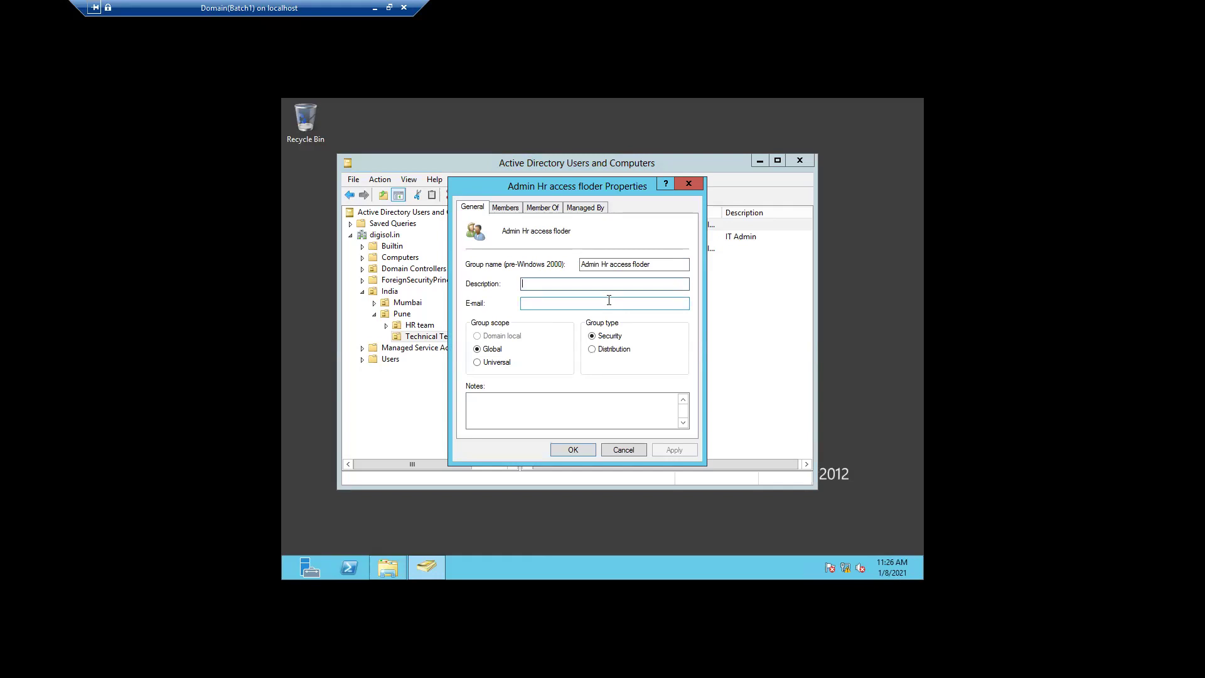
type("d")
type("re")
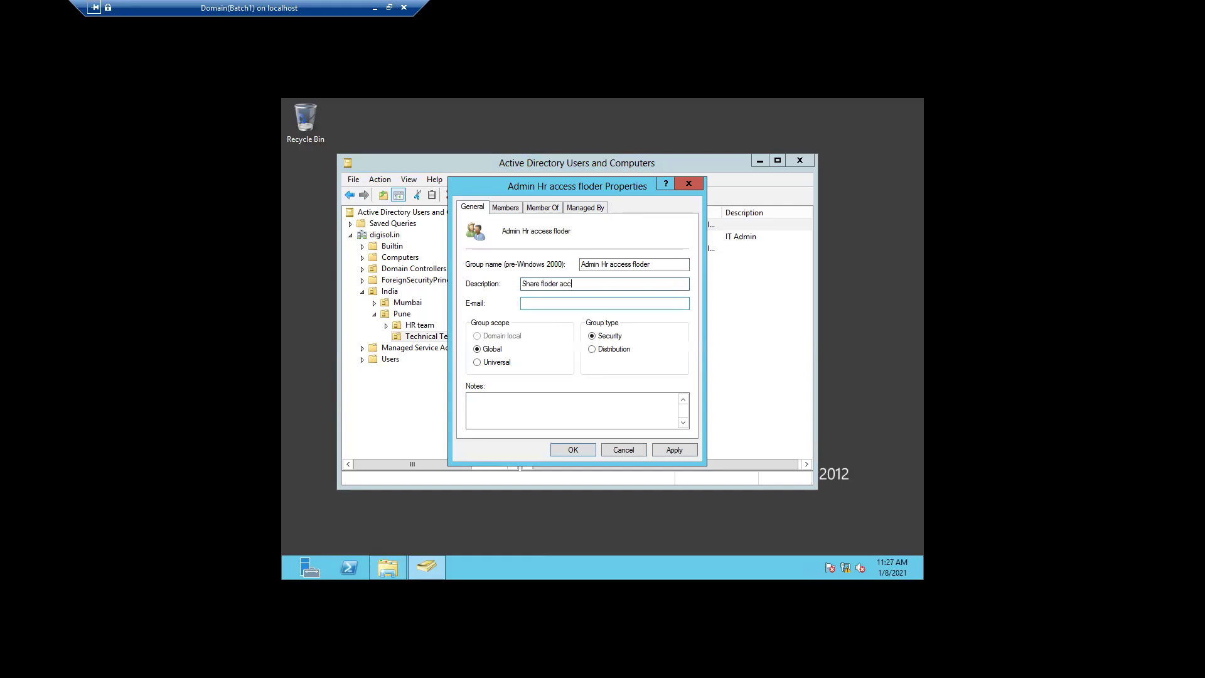
type("floder access to H")
type("R and Admin team")
left_click(670, 450)
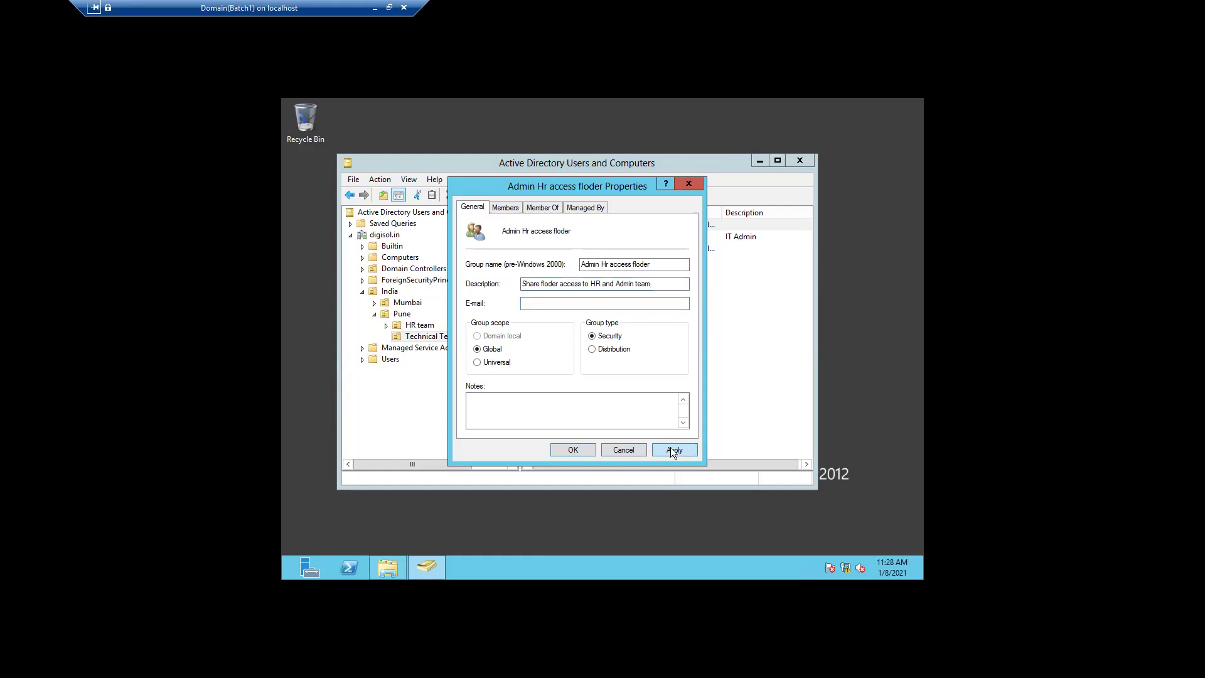
left_click(568, 450)
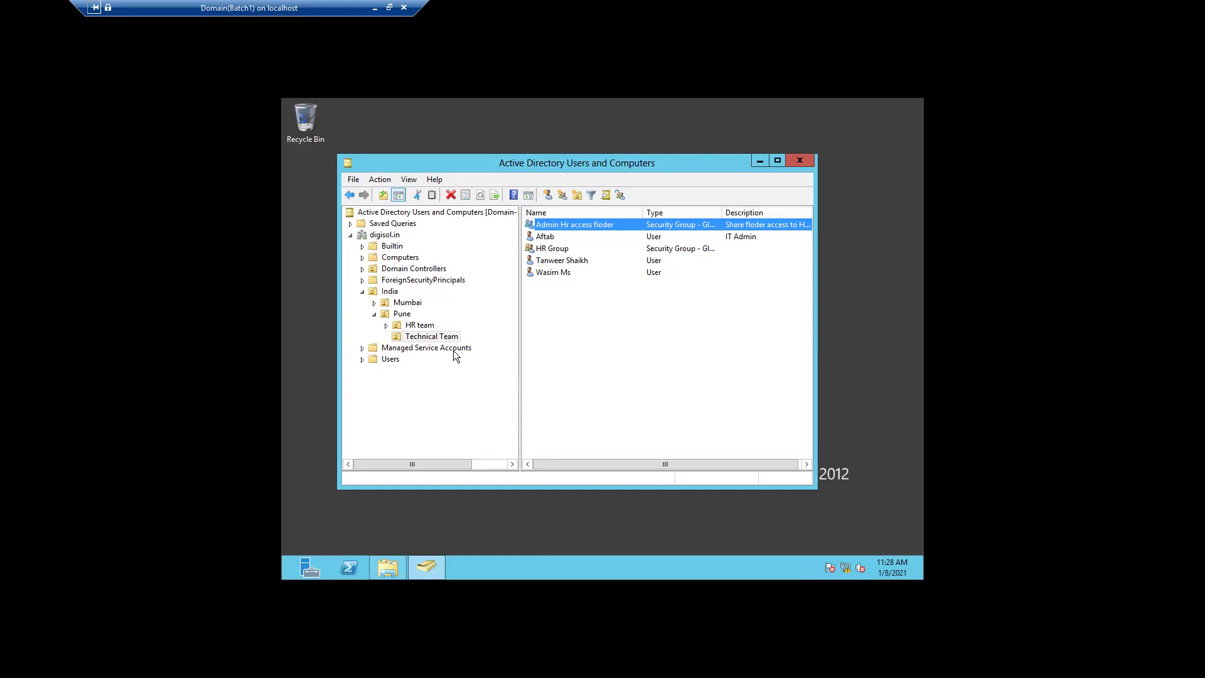
double_click(570, 272)
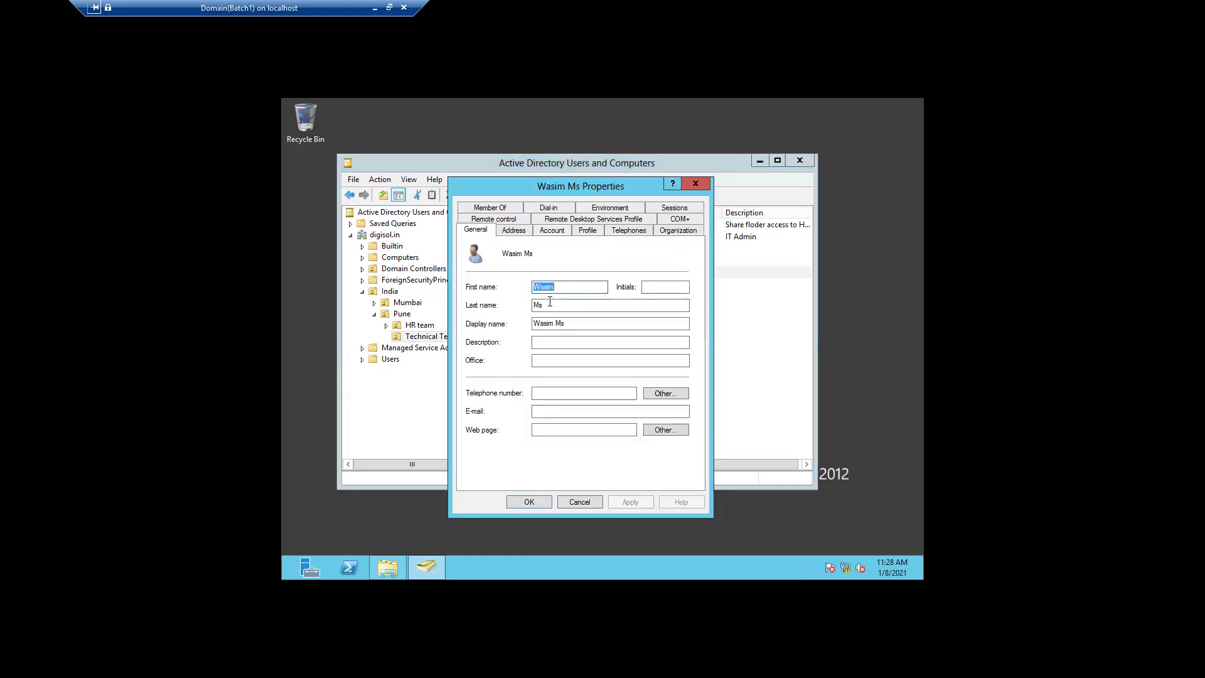
left_click(552, 231)
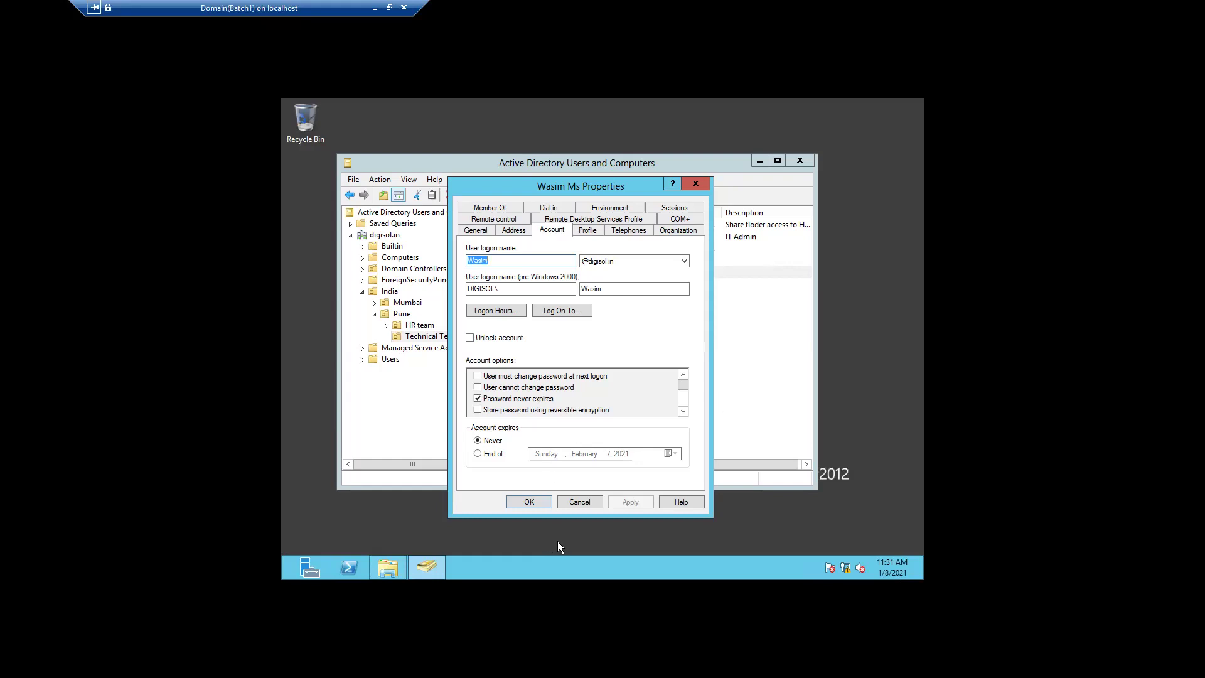
left_click(582, 500)
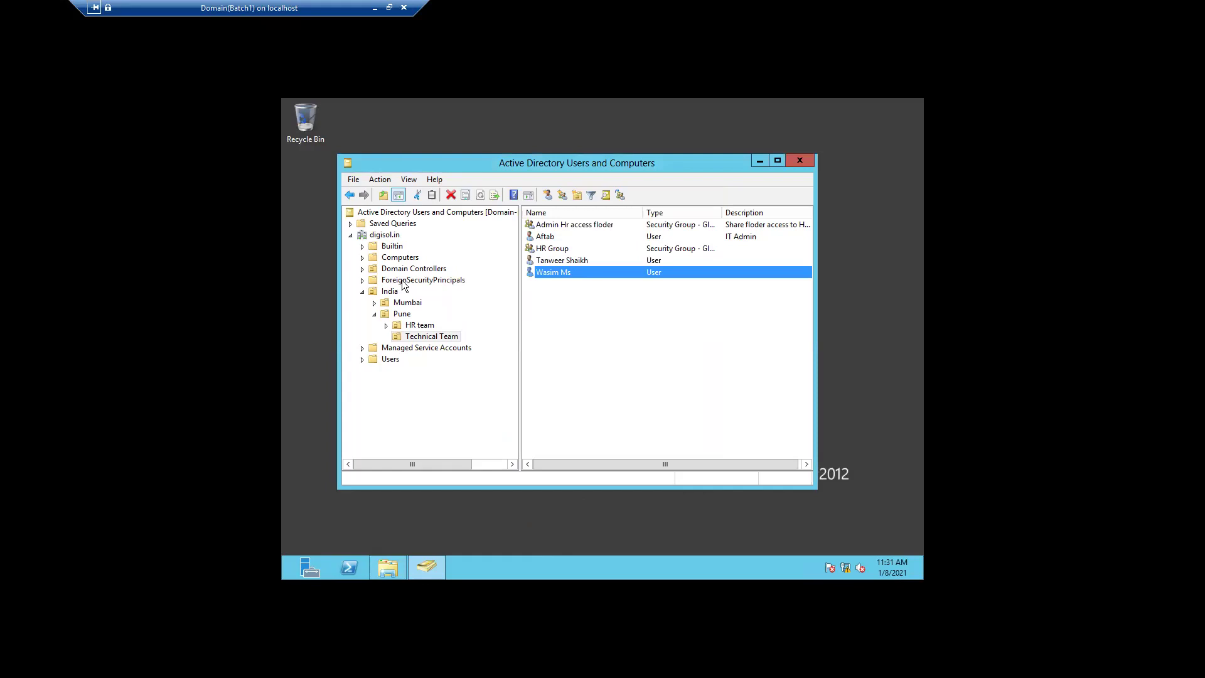
- Minimize the directory window, leave the domain controller session, and select Client10 in Hyper-V Manager
left_click(760, 162)
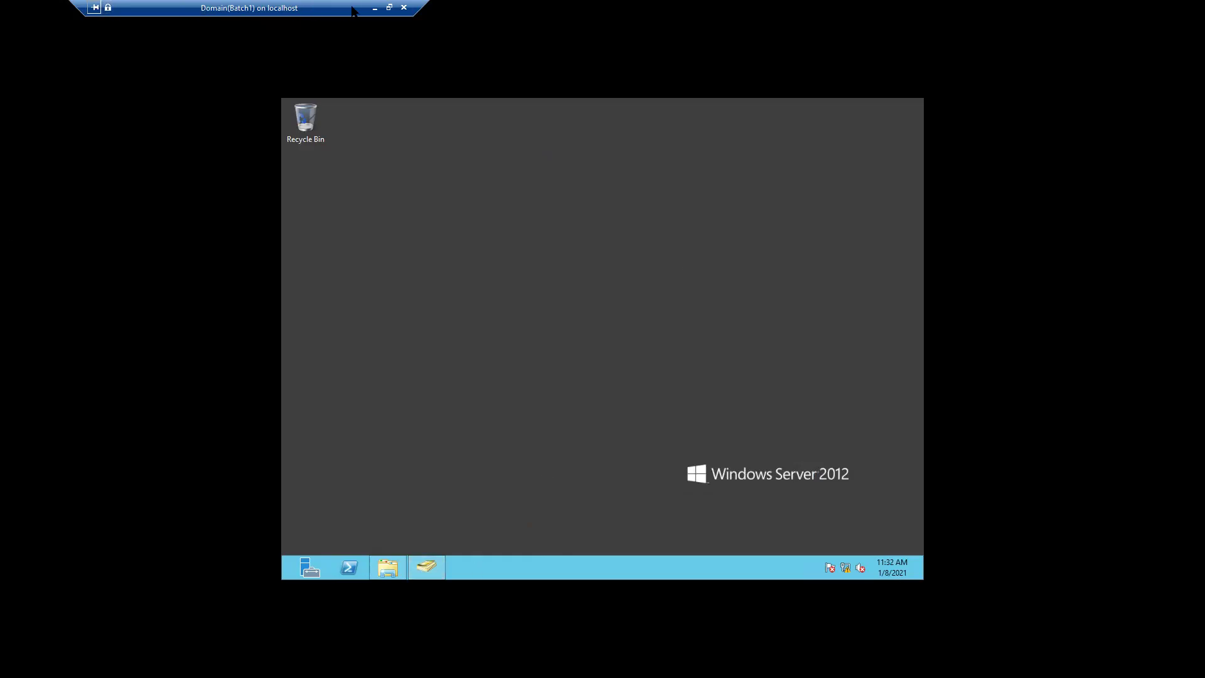
mouse_move(355, 17)
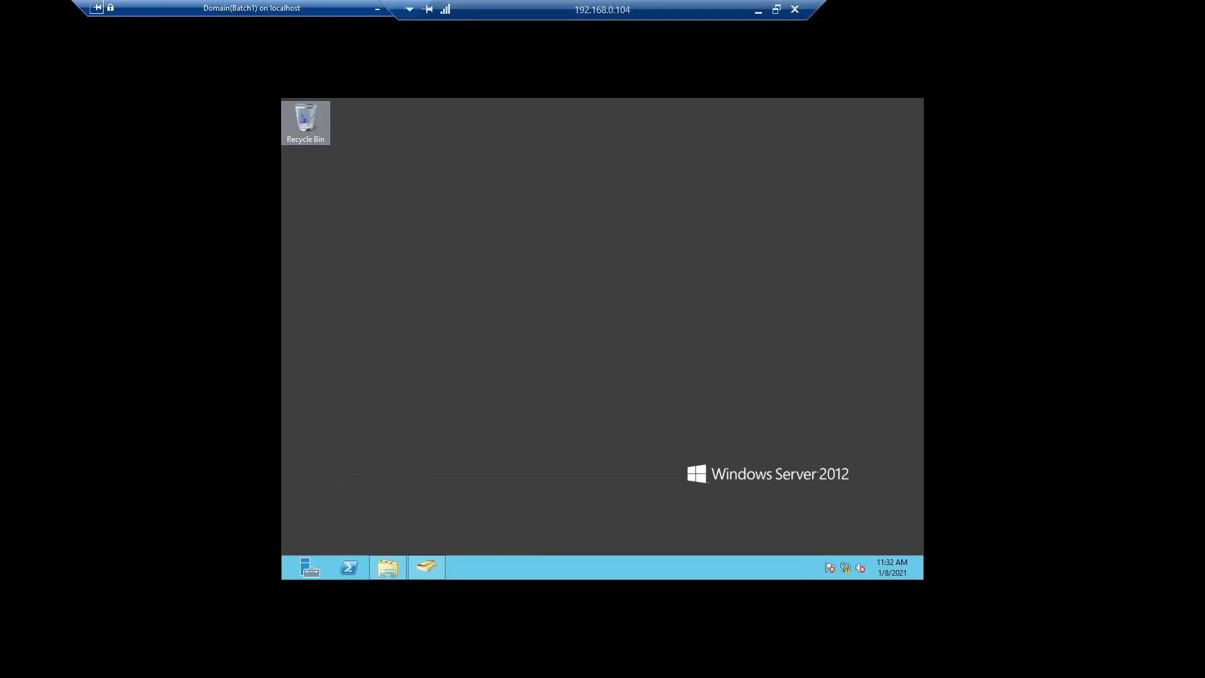
left_click(376, 9)
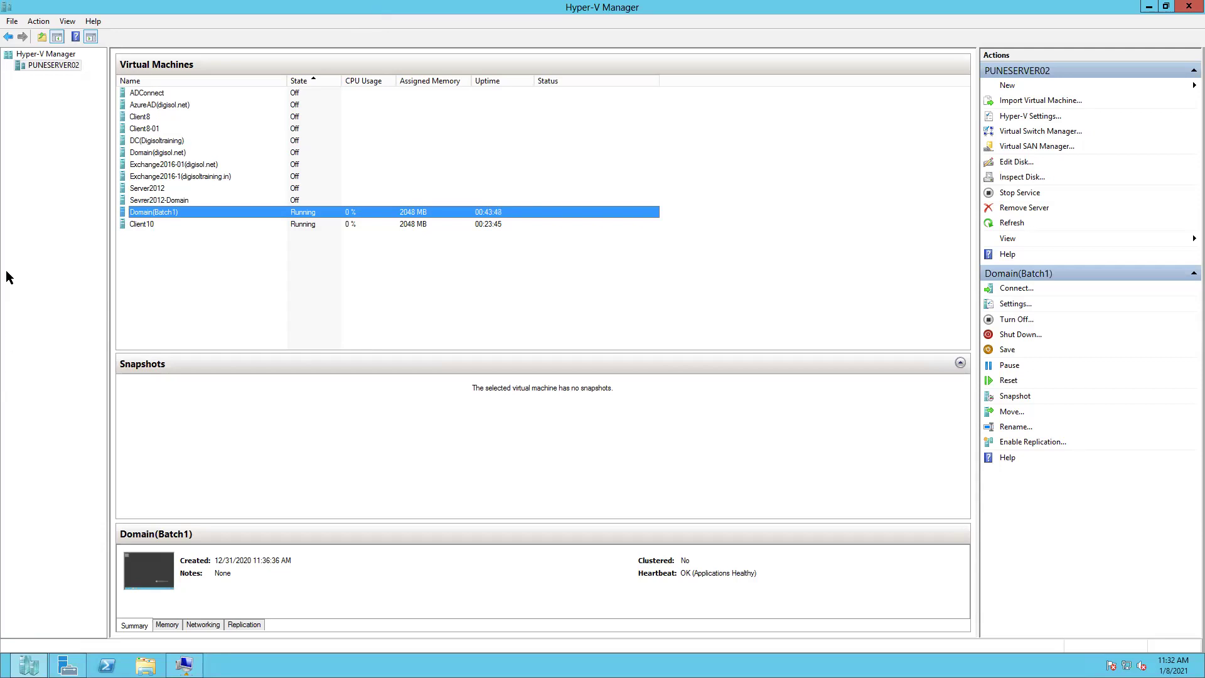
left_click(147, 227)
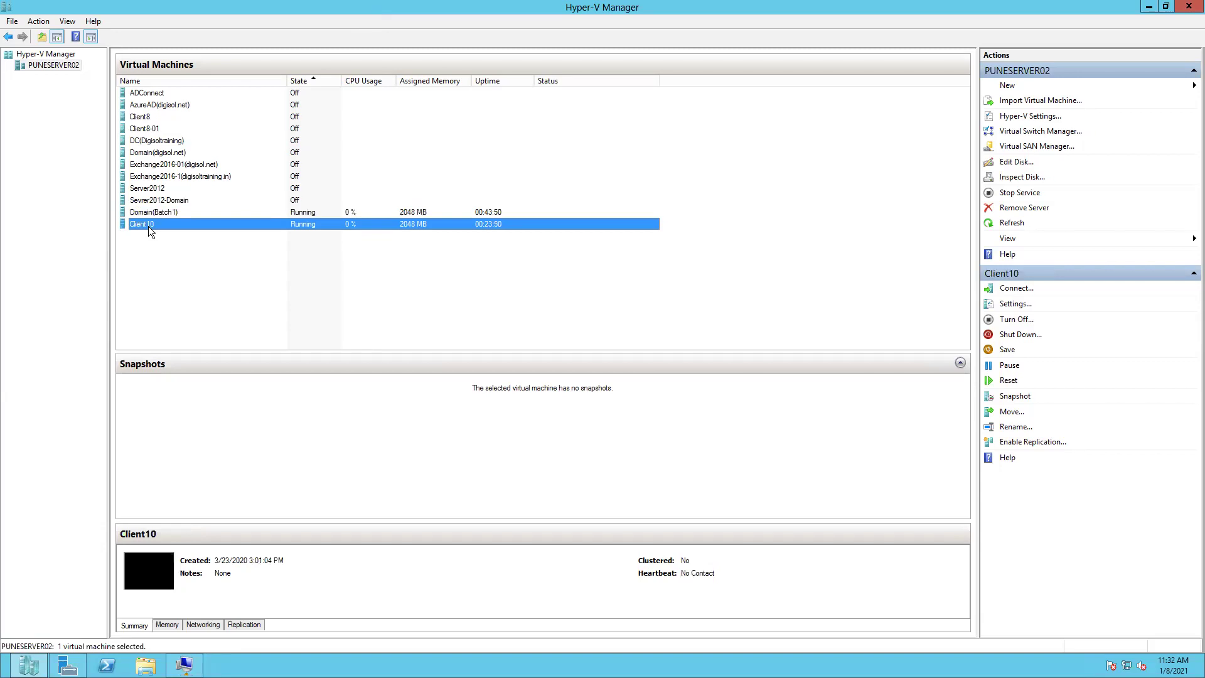
right_click(148, 228)
- Connect to Client10, send the secure sign-in request, and submit the user's password
left_click(203, 236)
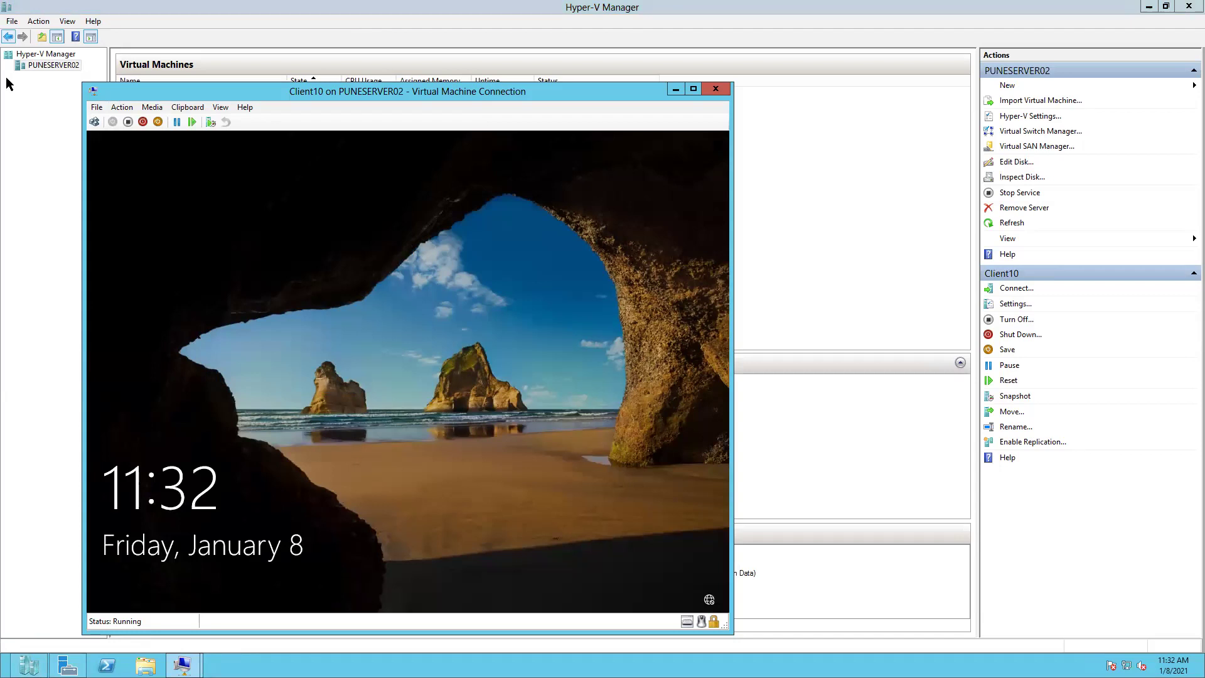
left_click(122, 110)
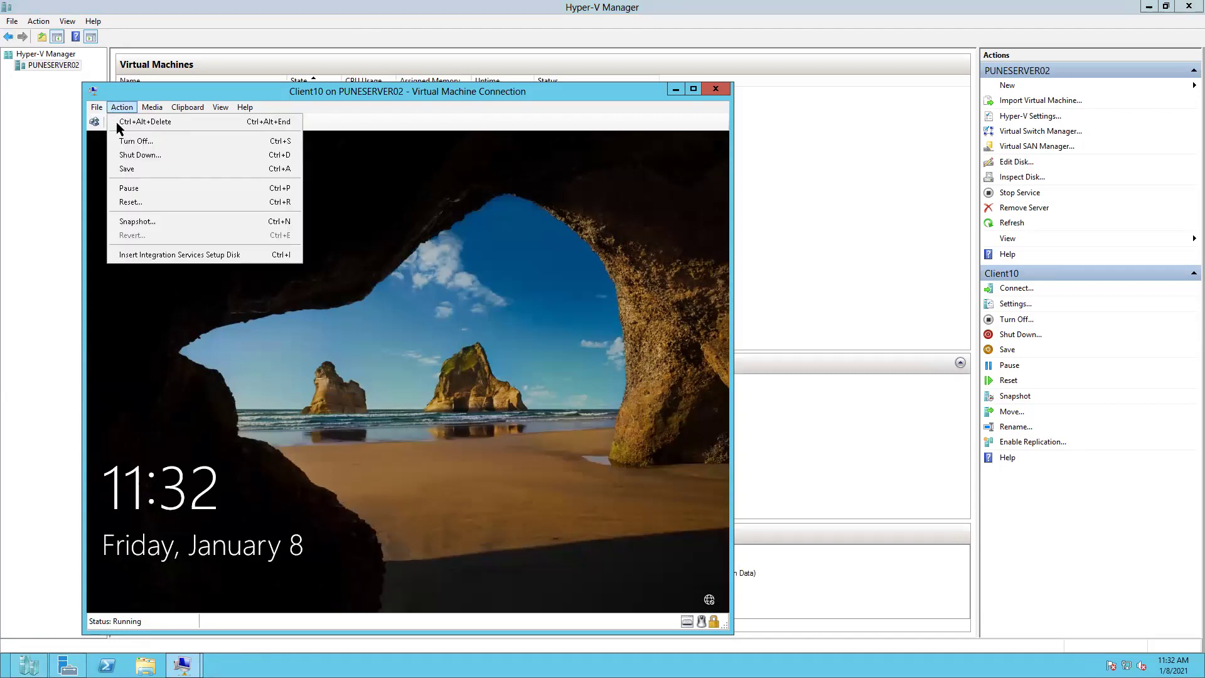
left_click(143, 127)
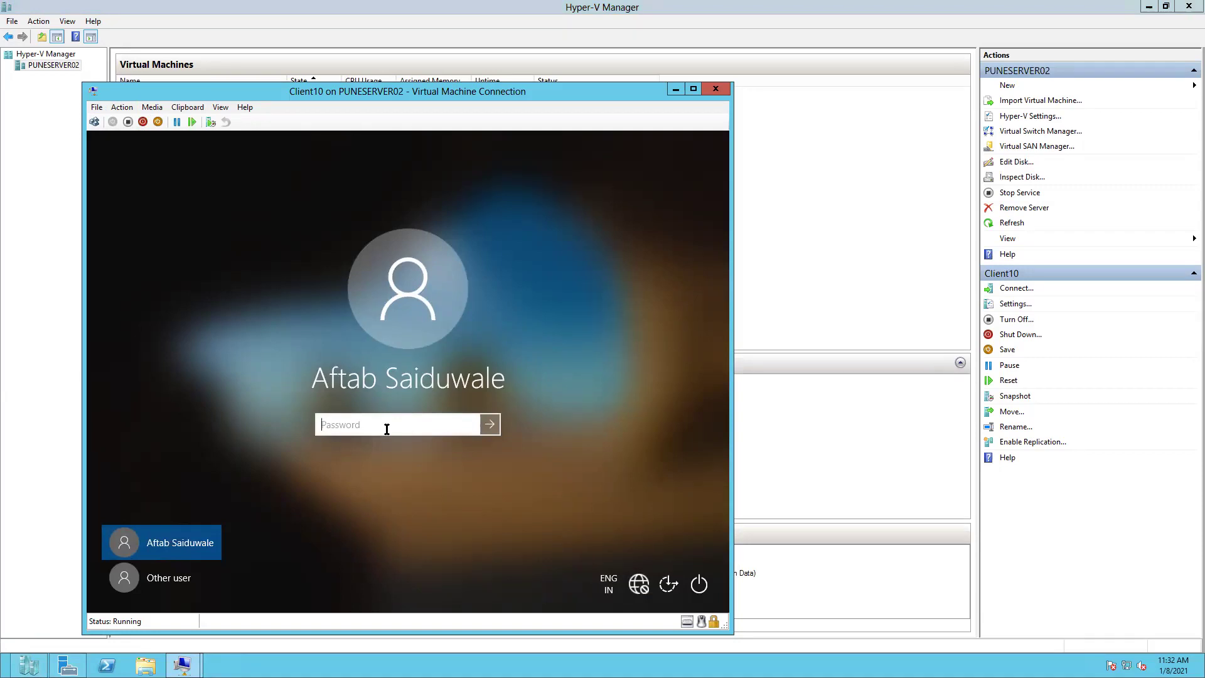
type("••••••••••••")
key("Return")
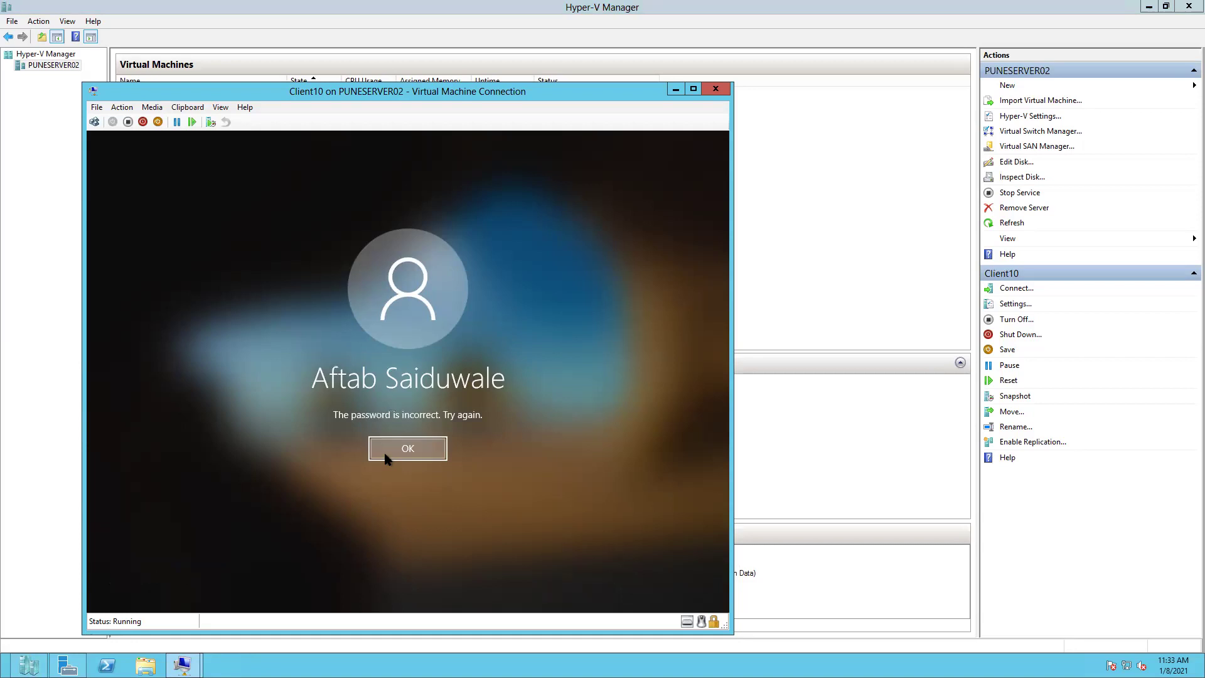
- Retry signing in with the password's first letter capitalised
left_click(384, 452)
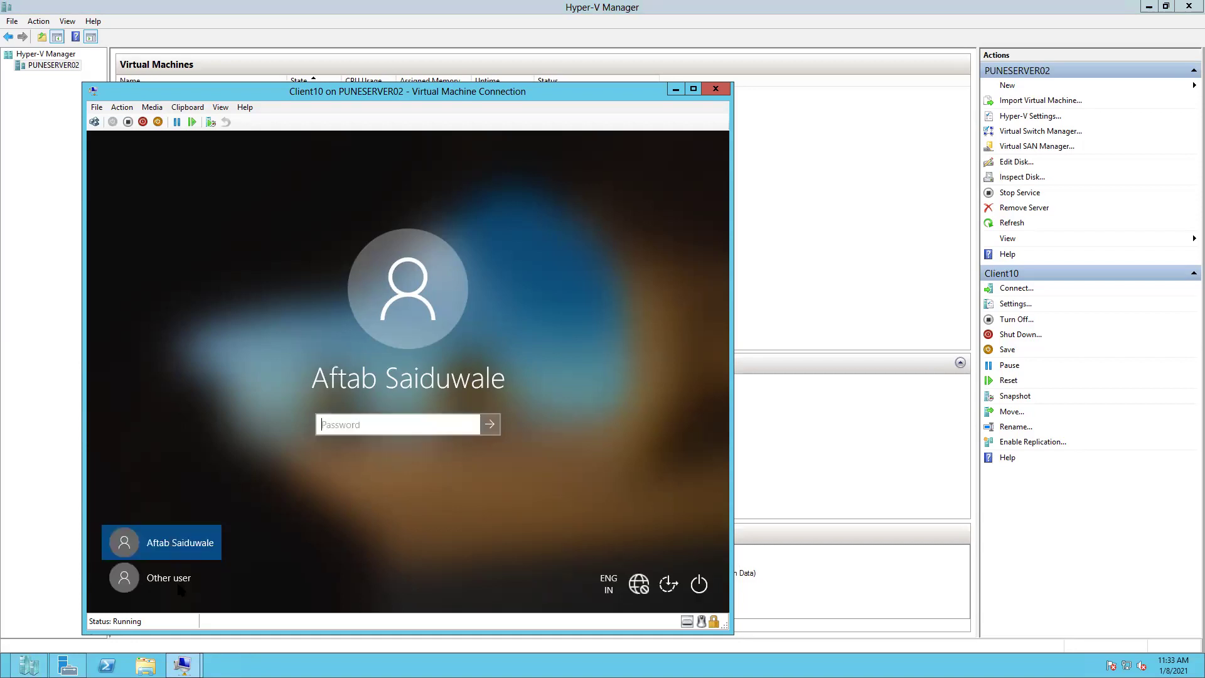
key("Caps_Lock")
type("P")
key("Caps_Lock")
type("a$$w0rd1234")
key("Return")
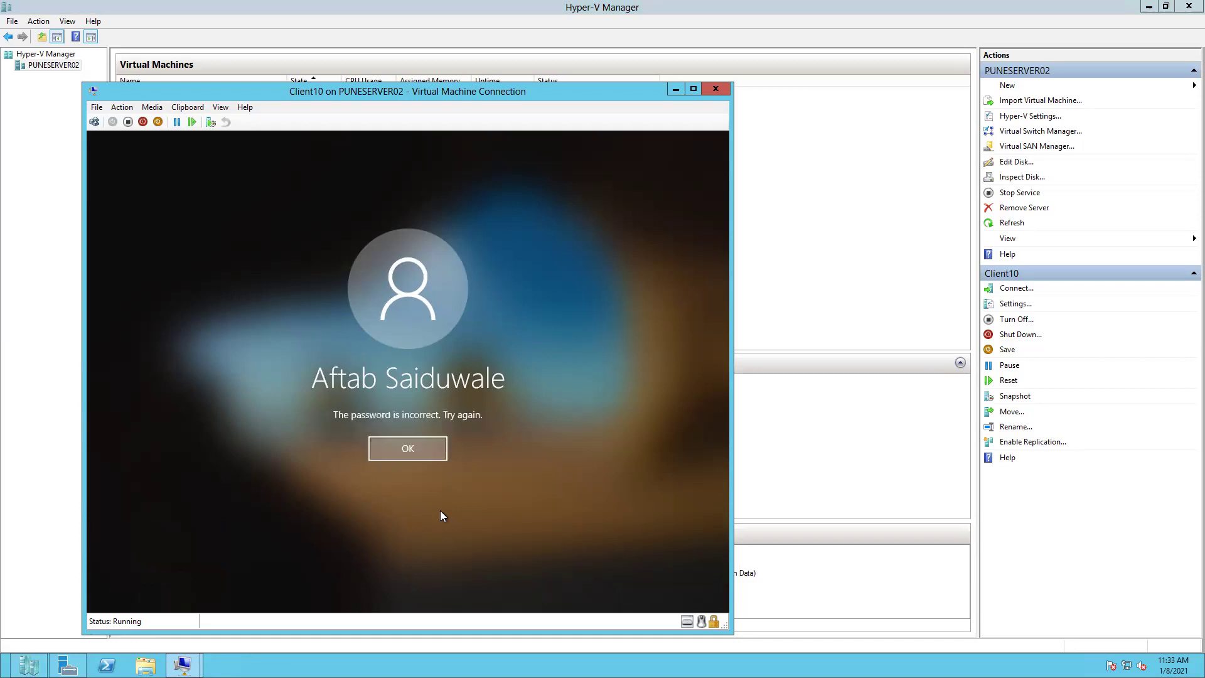
- Retry once more with a re-entered password, which is again rejected
left_click(428, 449)
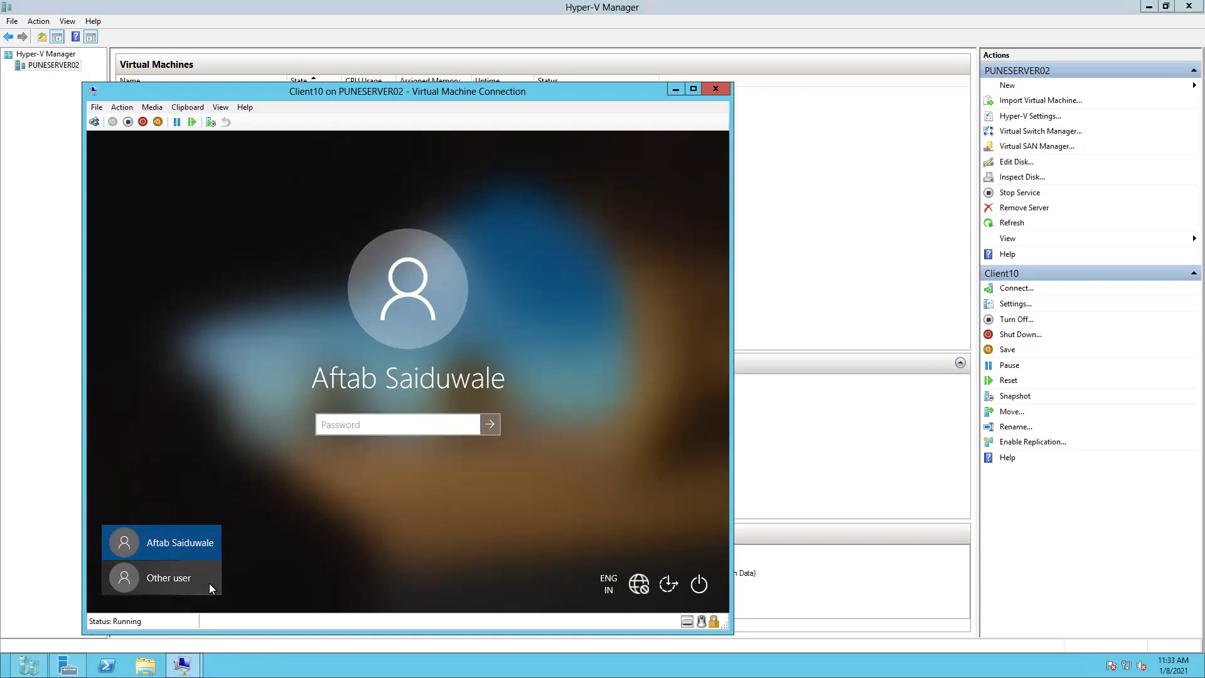
key("Caps_Lock")
type("P")
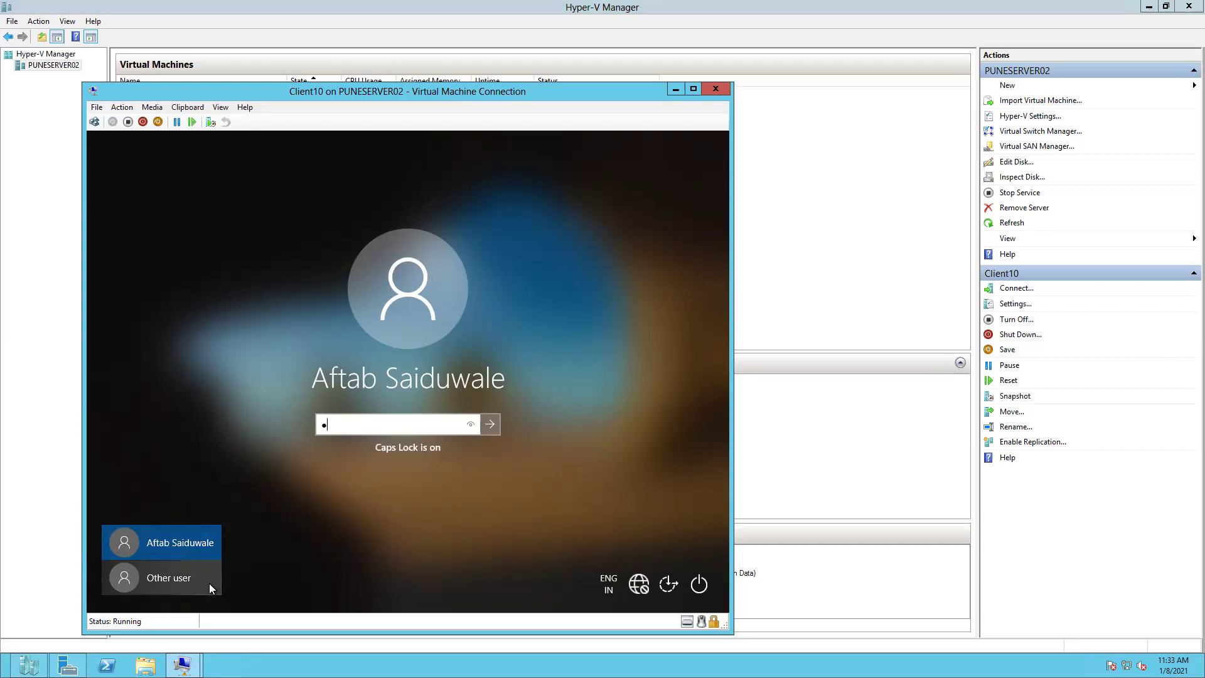
key("Caps_Lock")
type("a$$w")
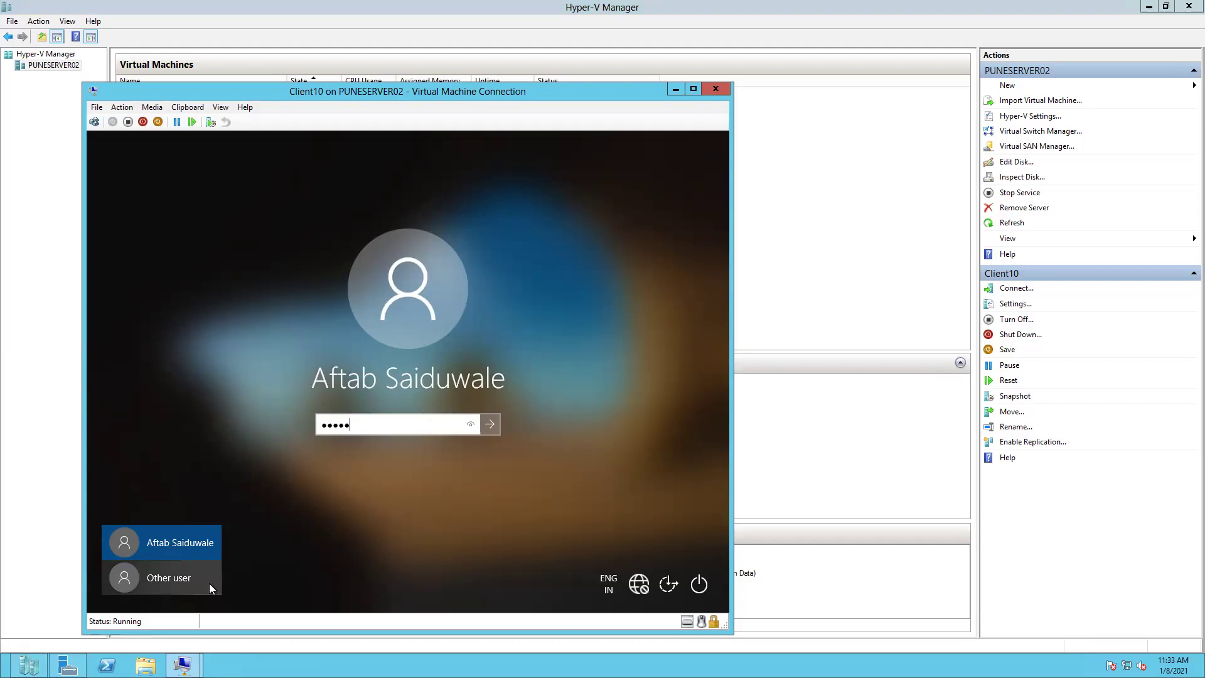
type("o")
type("**")
key("Return")
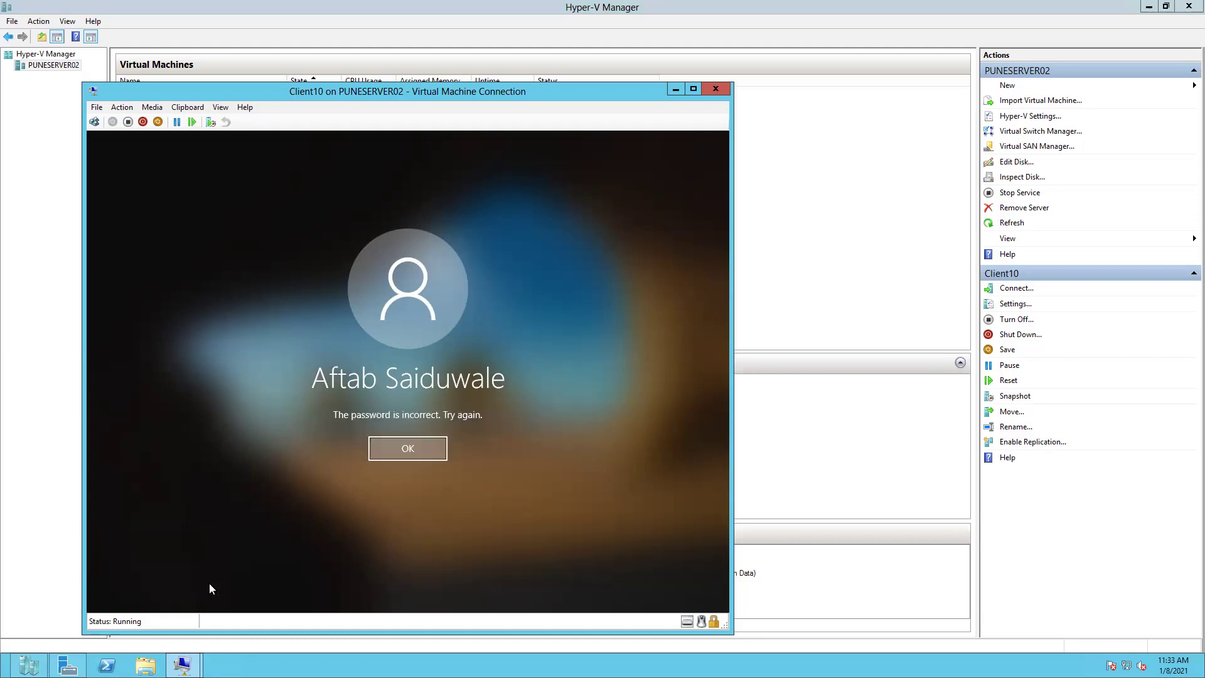
- Dismiss the error and sign in to Client10 with the account password
left_click(417, 447)
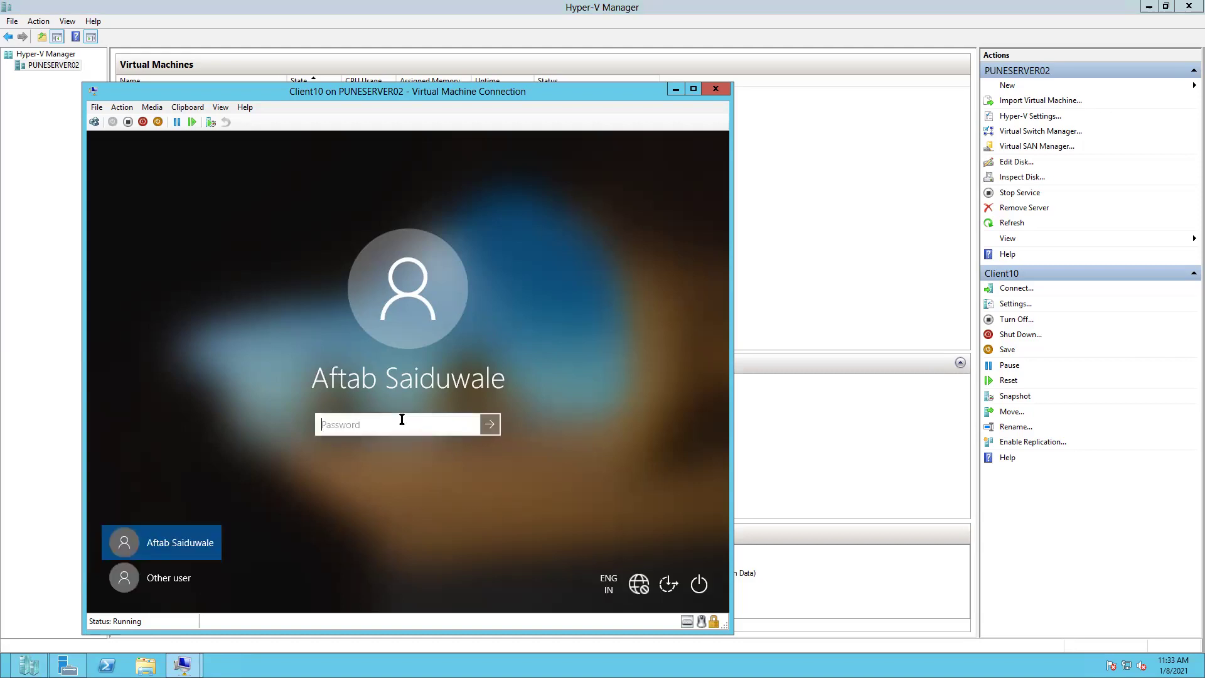
type("••••••••••••")
key("Return")
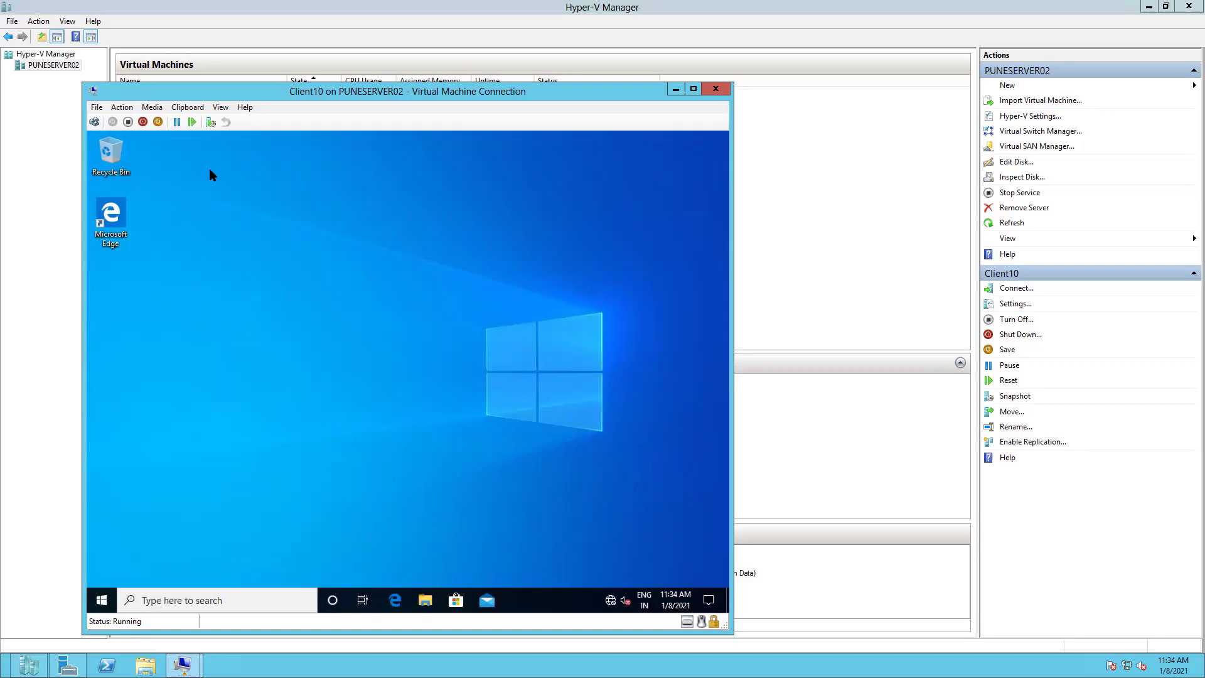
- Sign out of Client10 via the Start button's Shut down or sign out menu
right_click(102, 604)
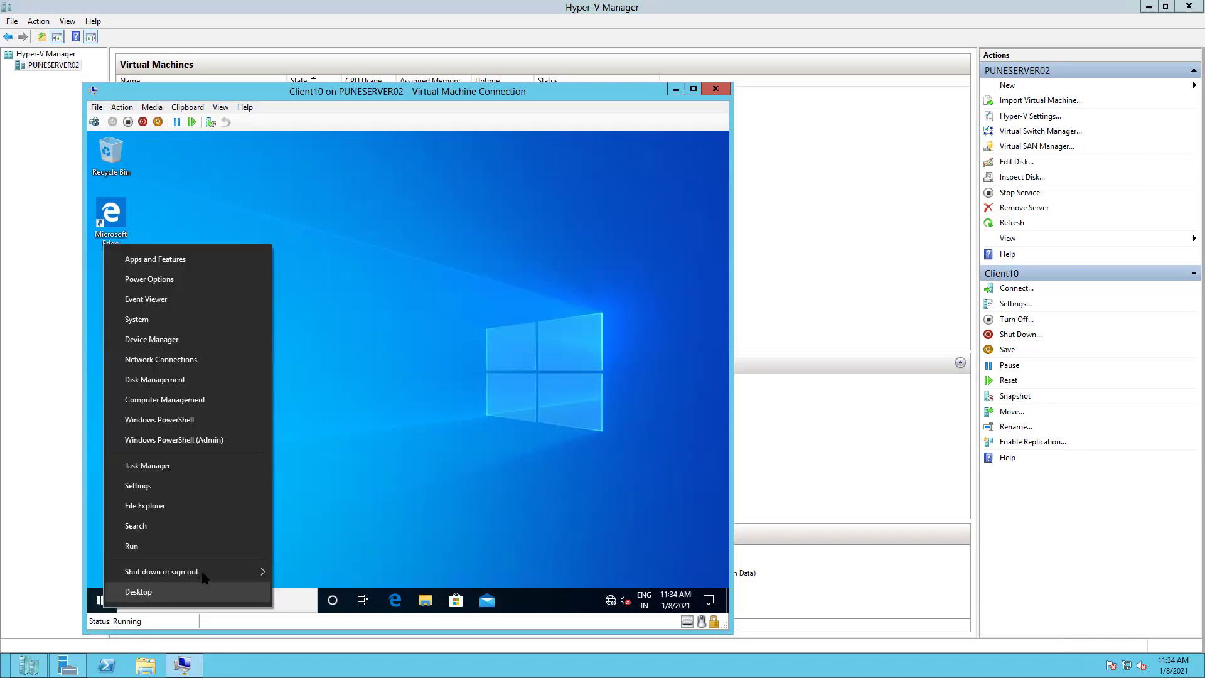
mouse_move(205, 574)
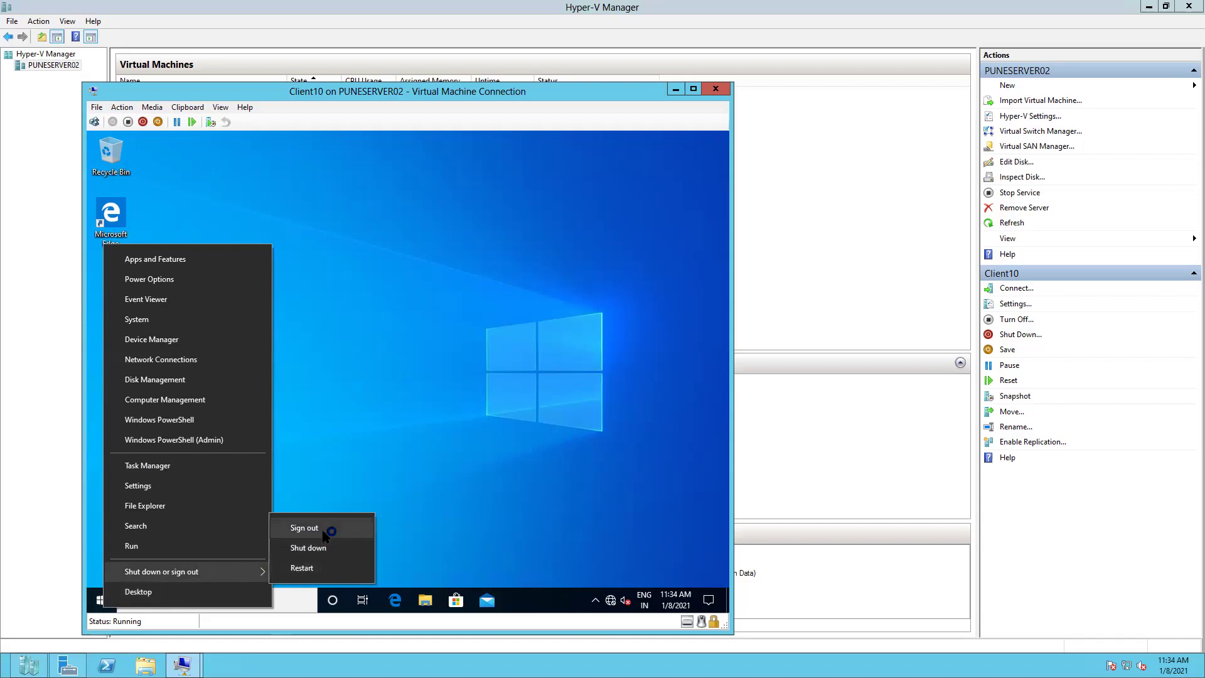
left_click(304, 528)
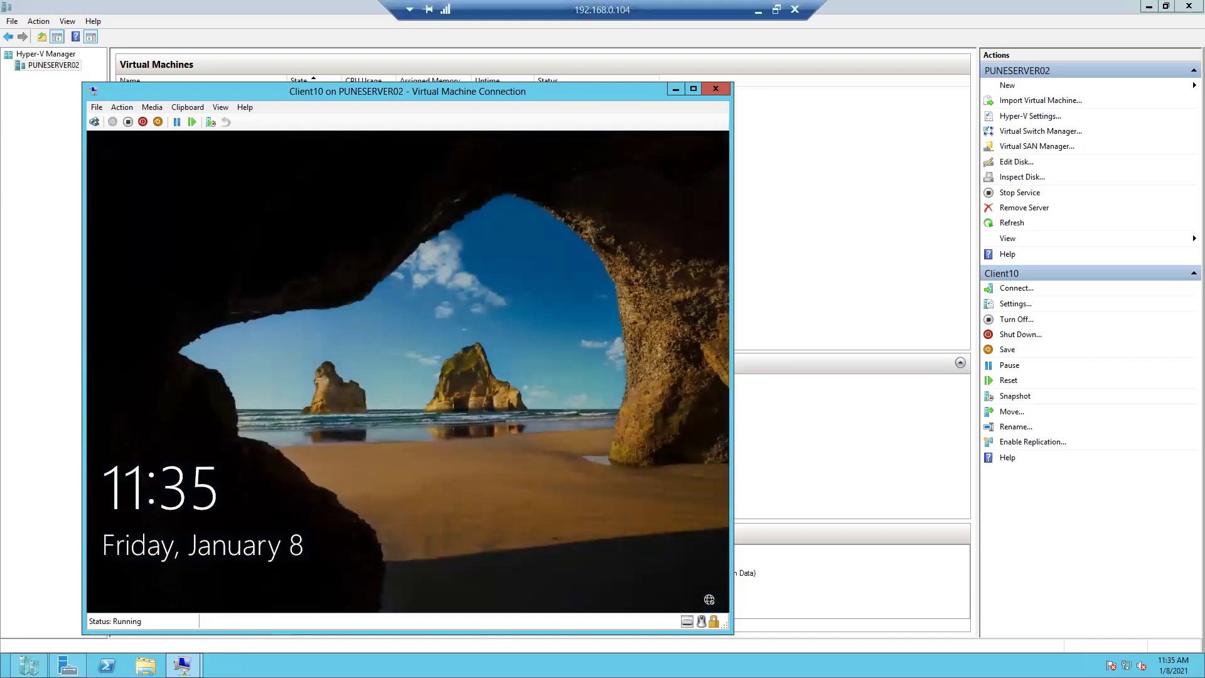
- Send Ctrl+Alt+Delete to Client10 and choose Other user at the sign-in screen
left_click(122, 107)
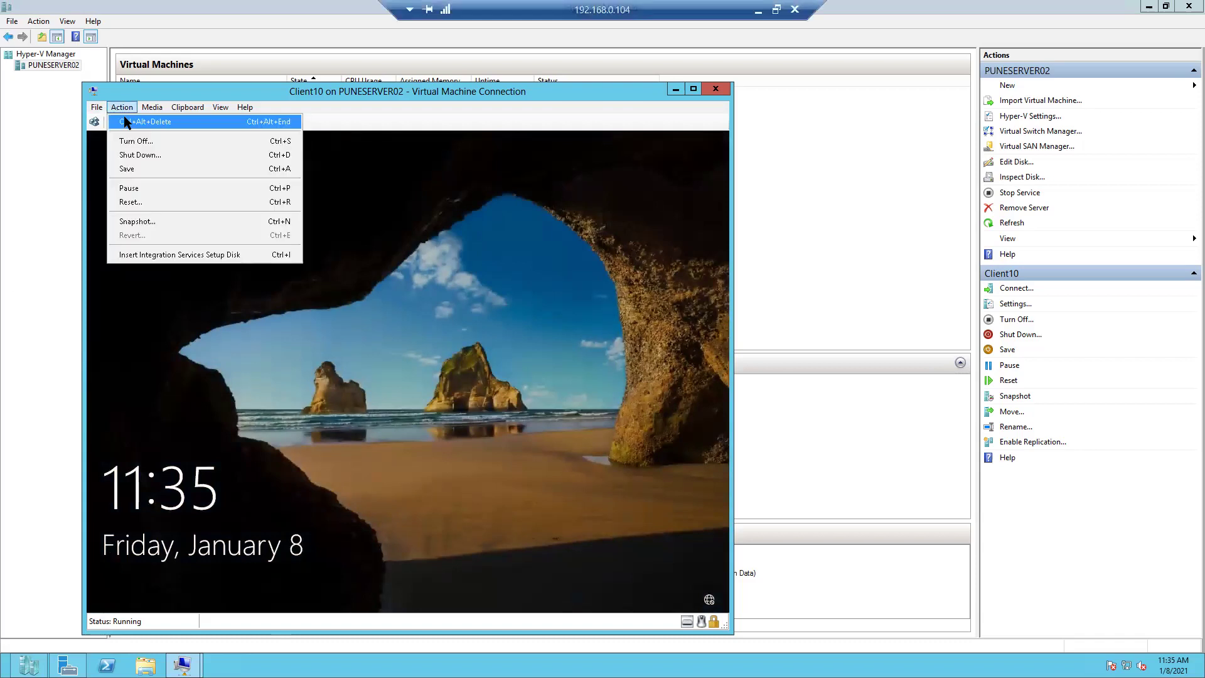
left_click(145, 120)
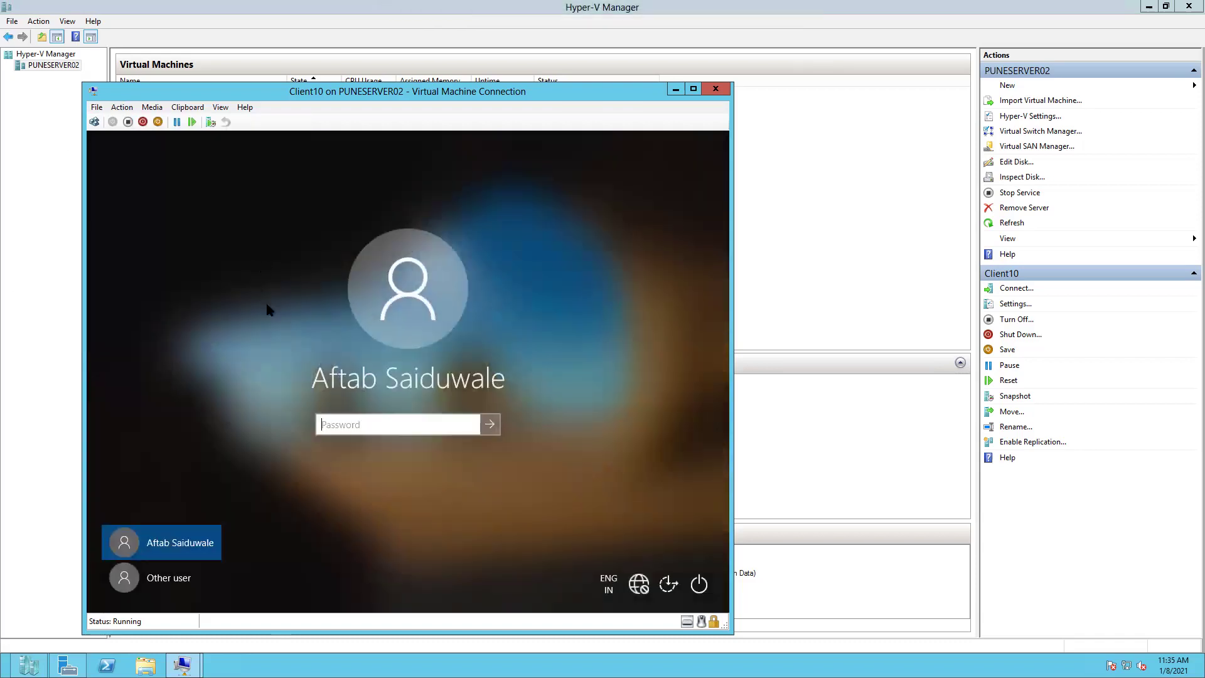
left_click(179, 578)
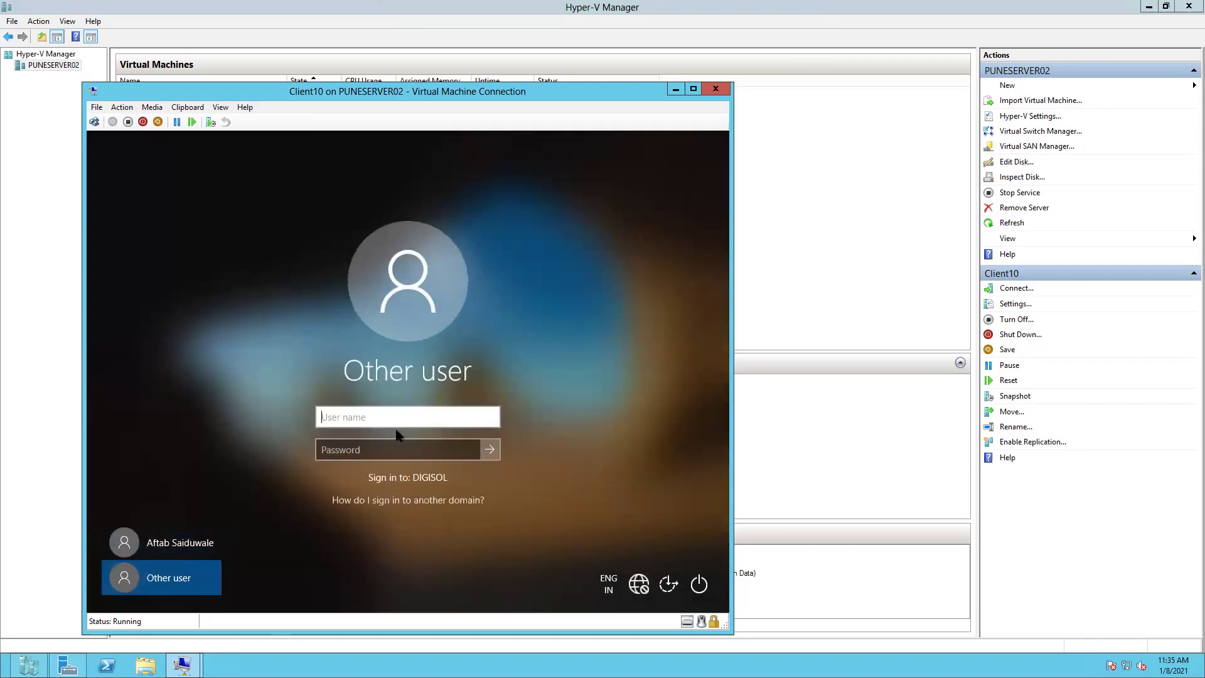
- Enter the DIGISOL domain user's name and password and sign in
type("Tanweer")
key("Tab")
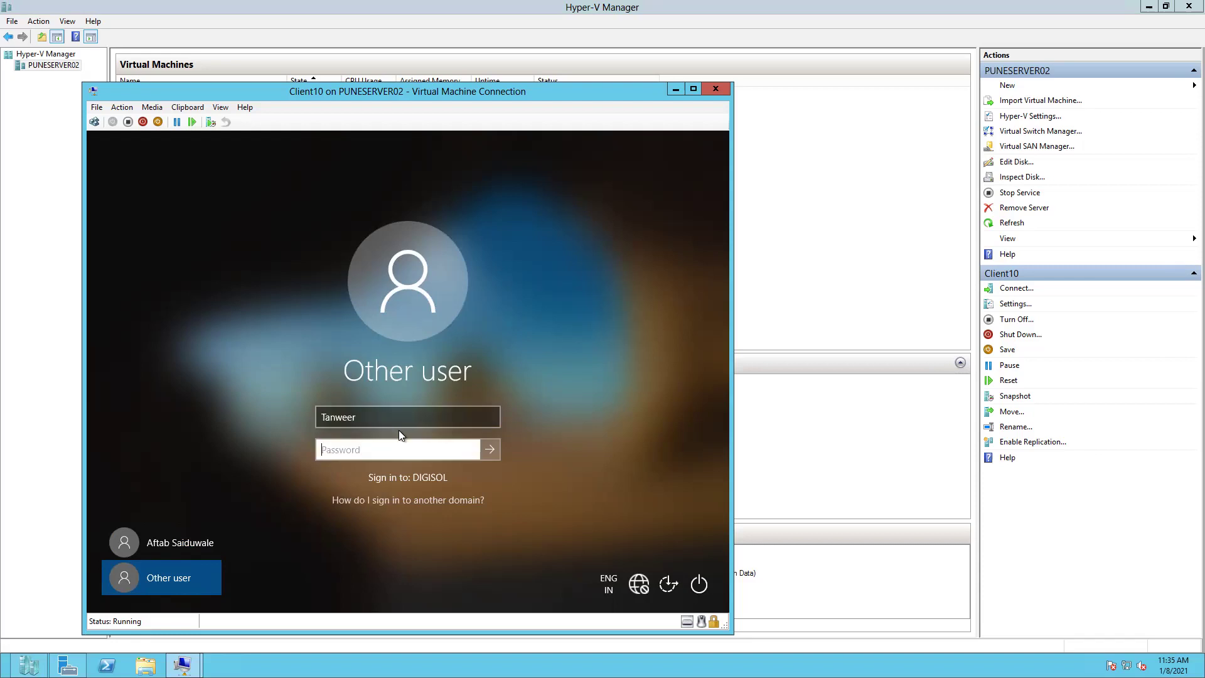
type("*******")
left_click(474, 448)
left_click_drag(475, 451, 485, 453)
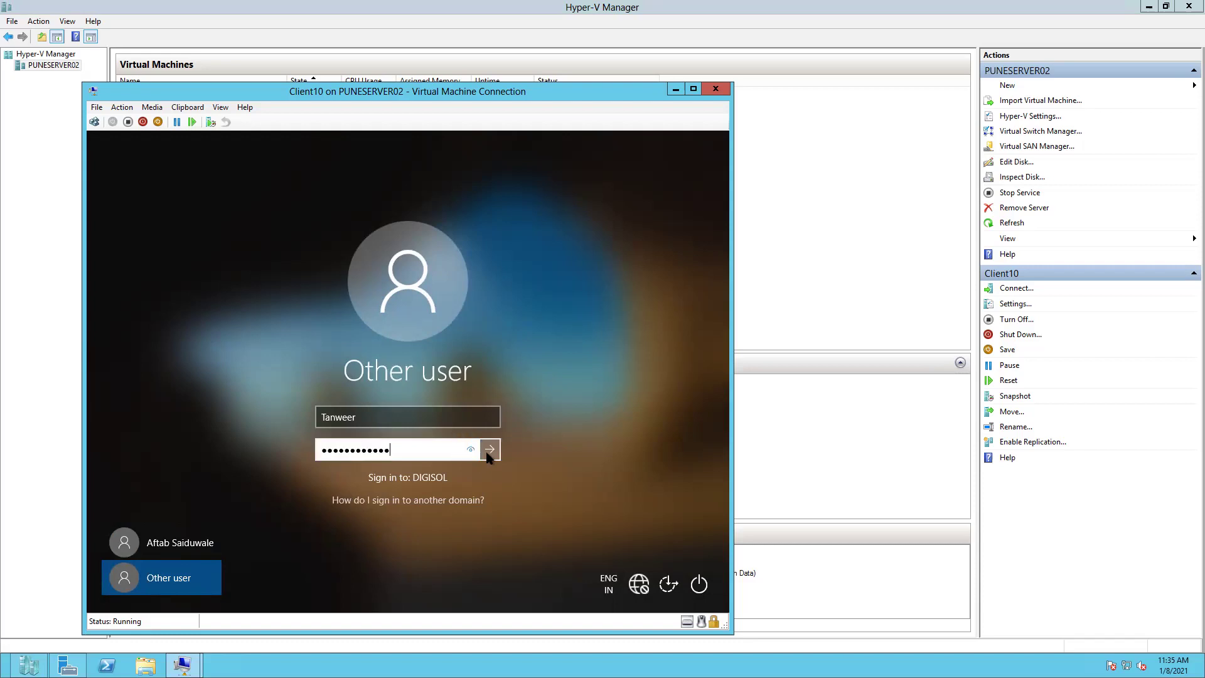
left_click(489, 450)
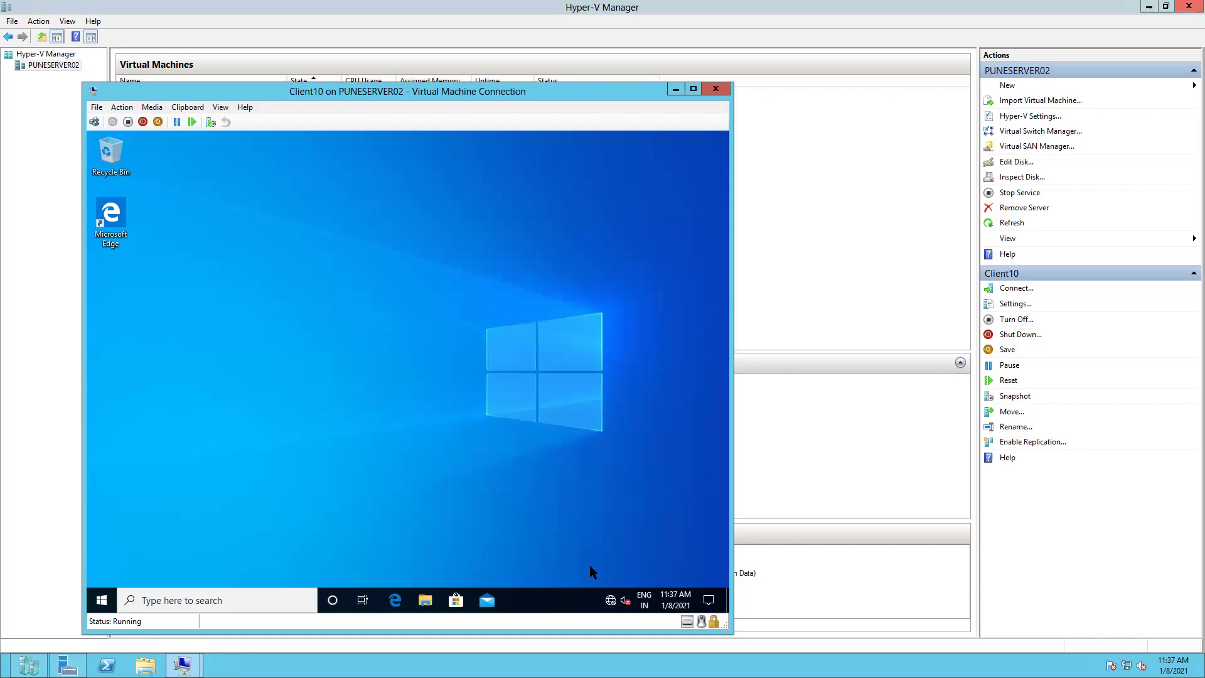
- Look for a sign-out option in the VM's Start power menu and a 'sign out' search
left_click(102, 601)
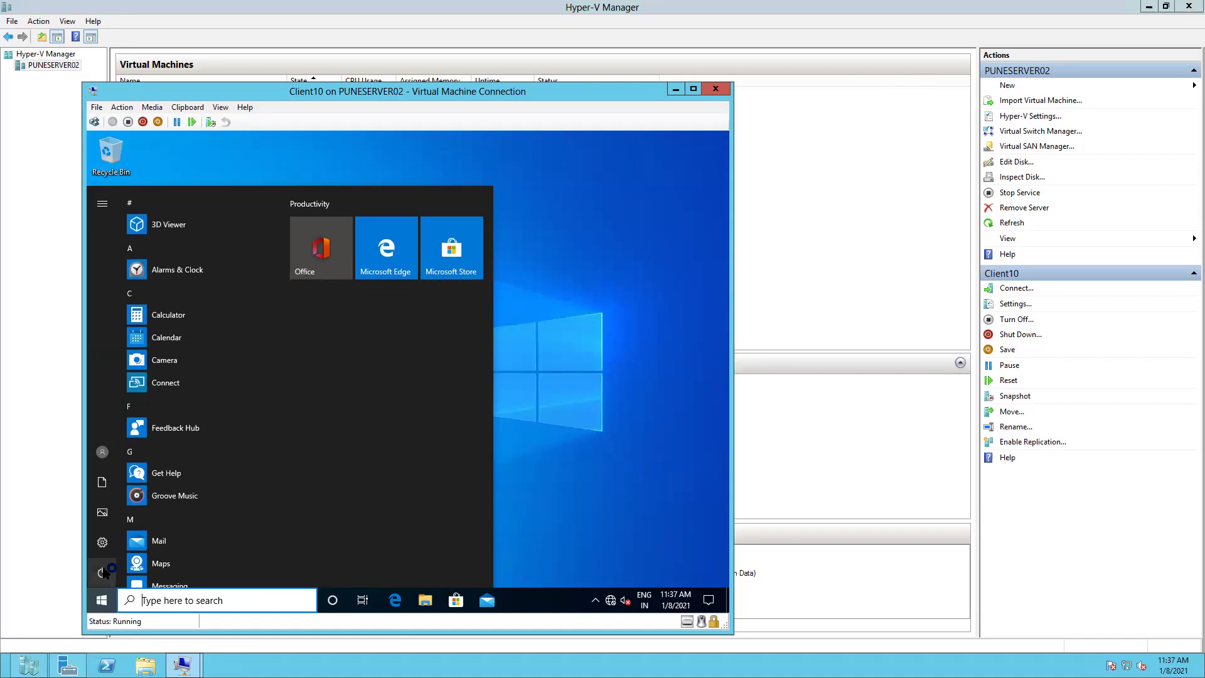
left_click(103, 571)
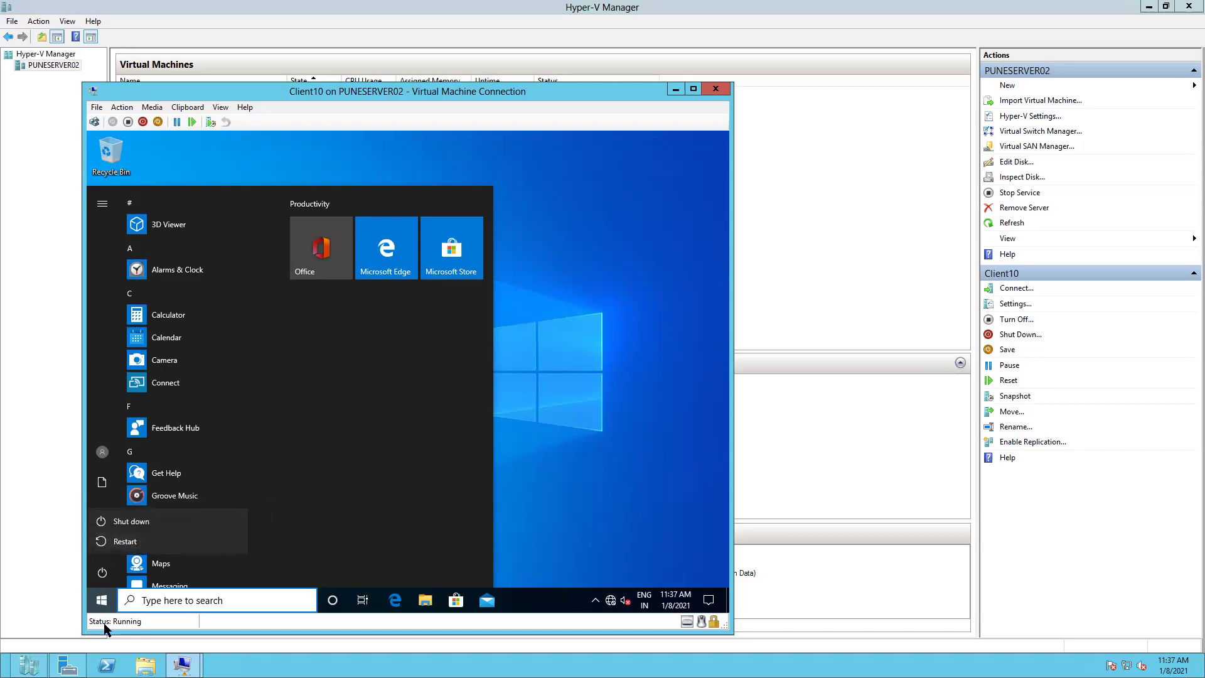
left_click(147, 597)
left_click(150, 598)
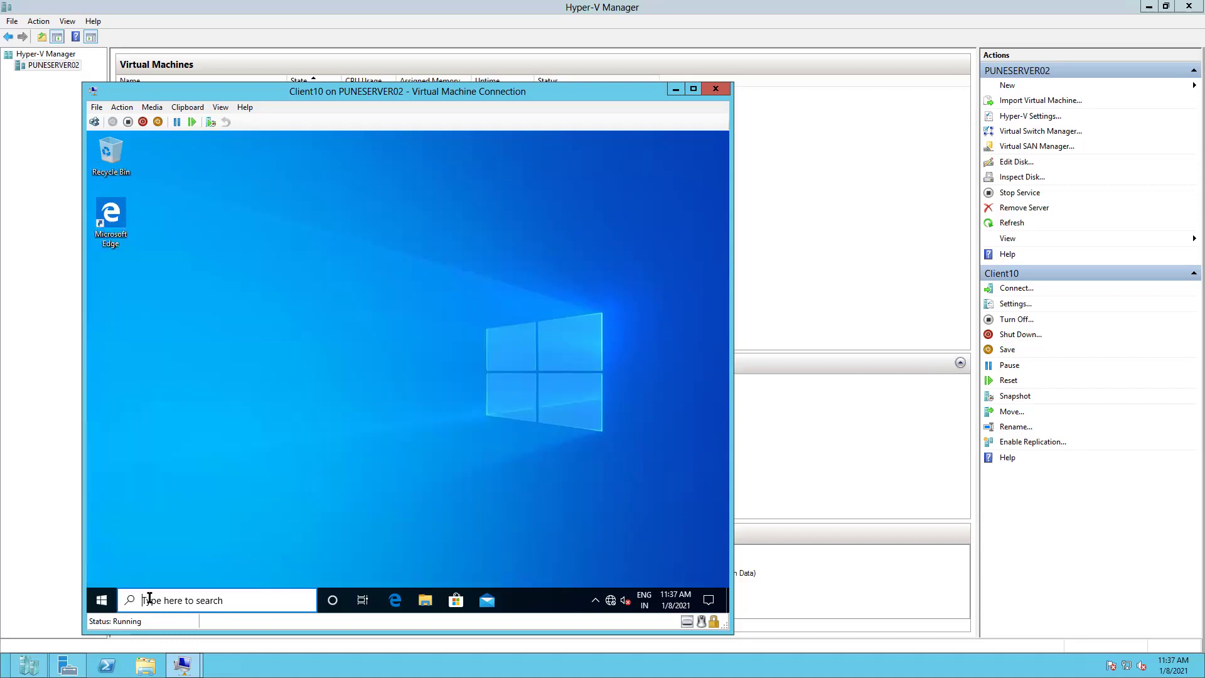
type("log off")
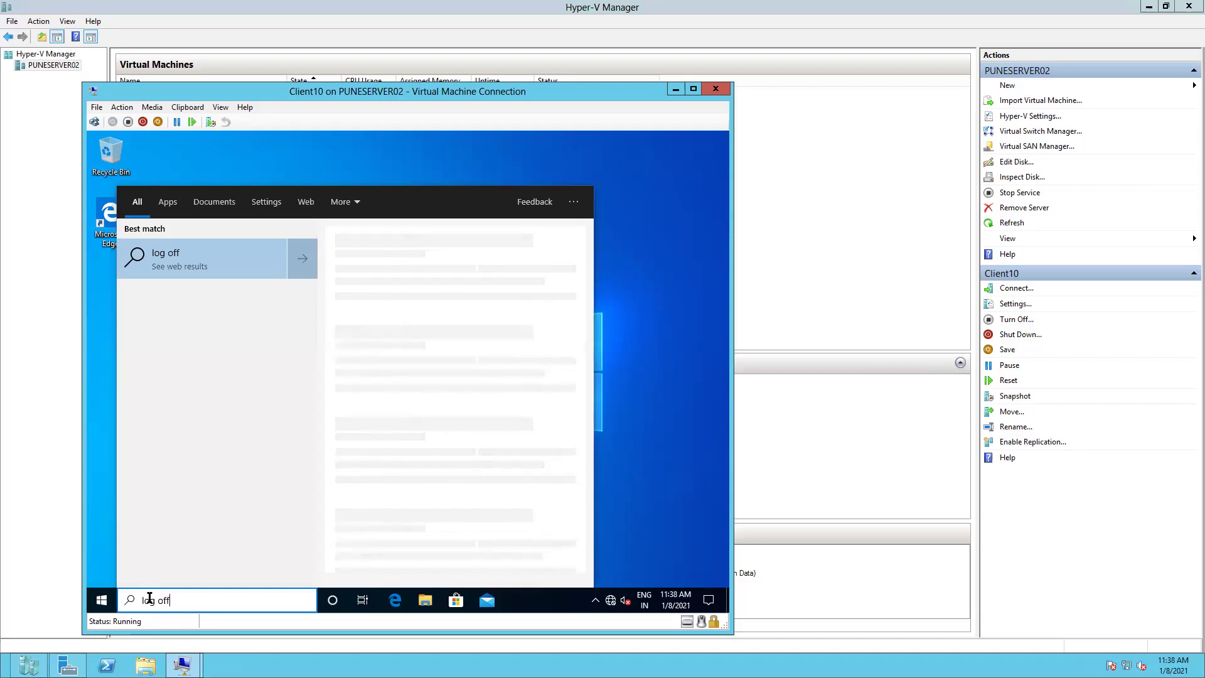
key("BackSpace")
key("BackSpace")
key("BackSpace")
key("BackSpace")
key("BackSpace")
key("BackSpace")
key("BackSpace")
type("si")
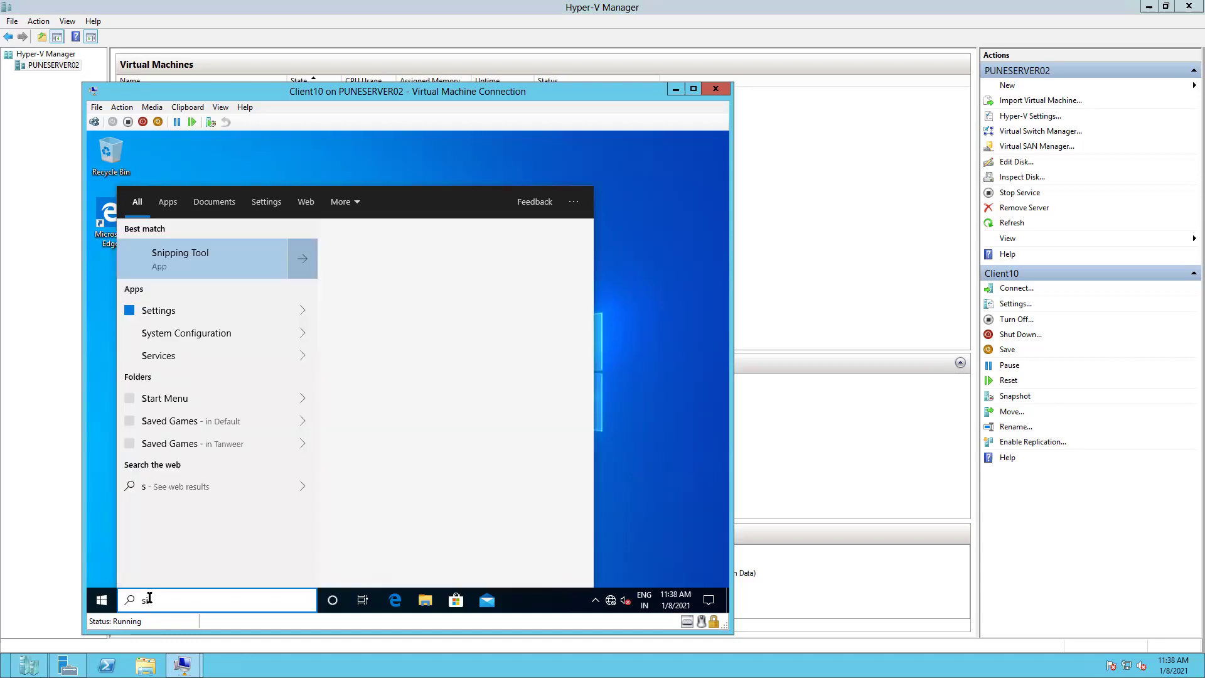
type("gn")
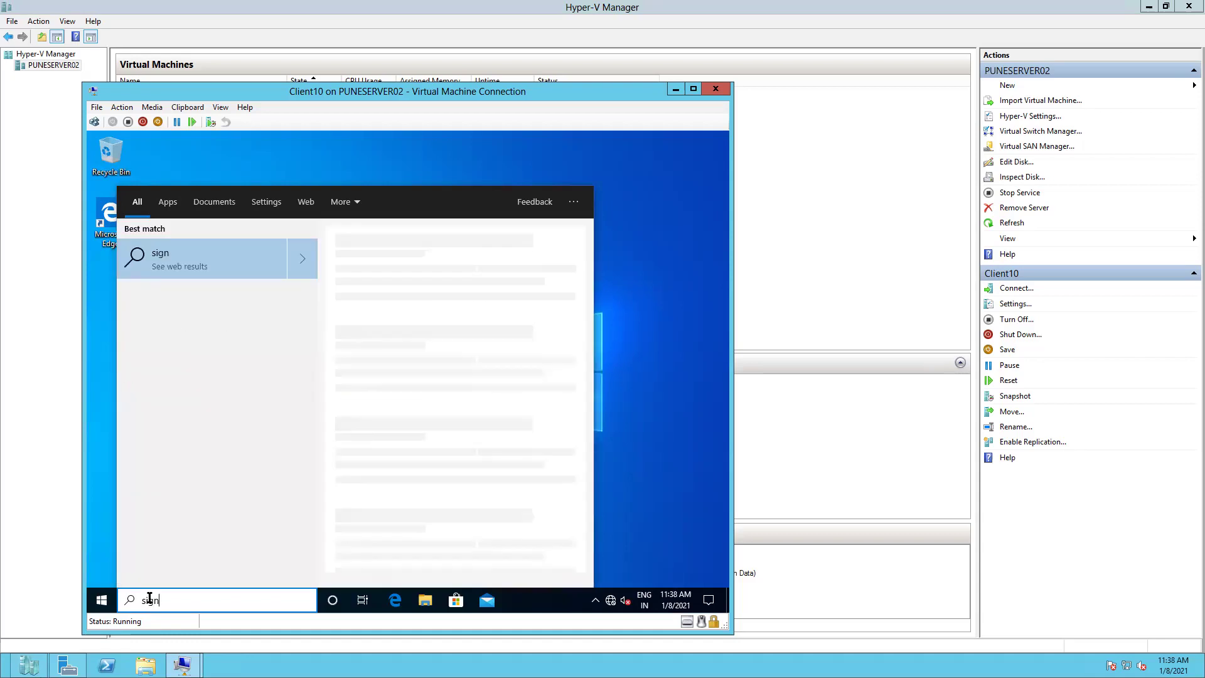
type(" out")
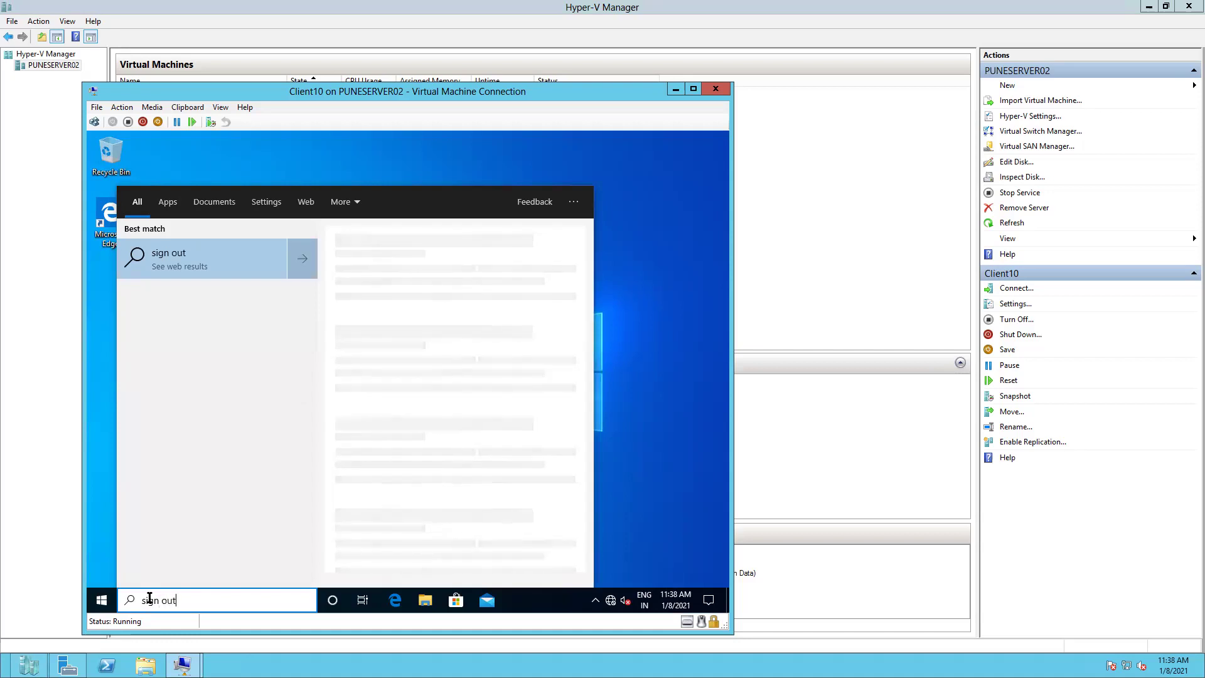
- Sign the user out through the Start button's quick menu, Shut down or sign out > Sign out
left_click(78, 615)
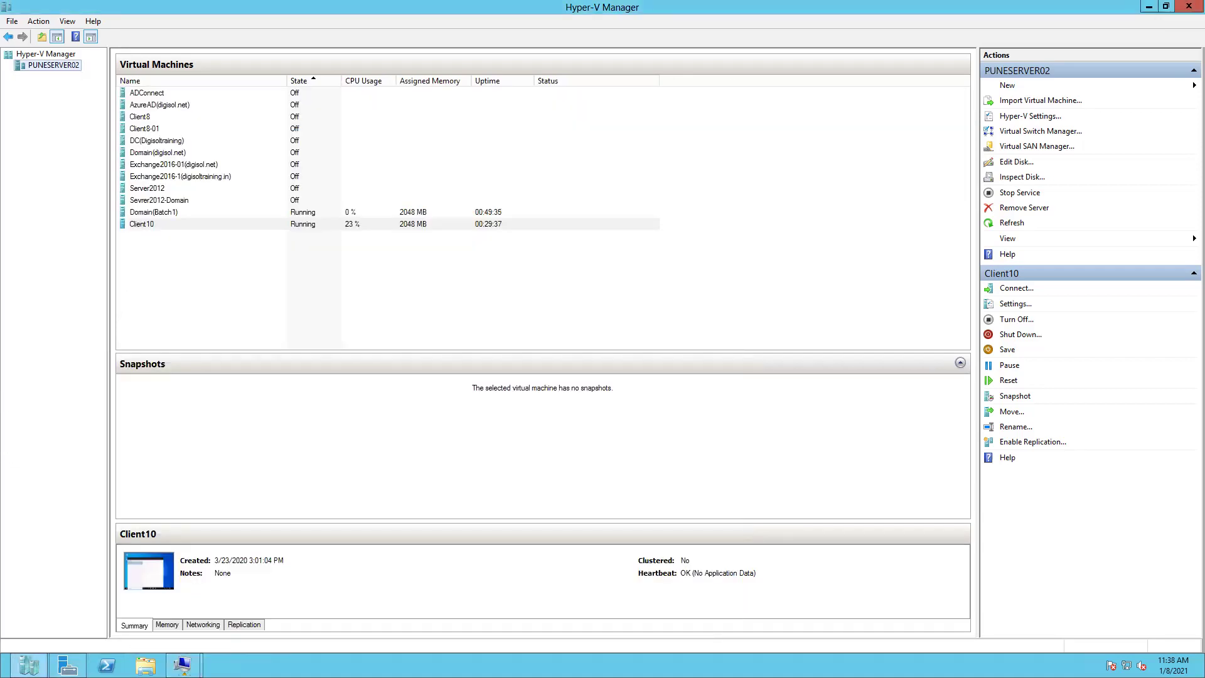
mouse_move(182, 663)
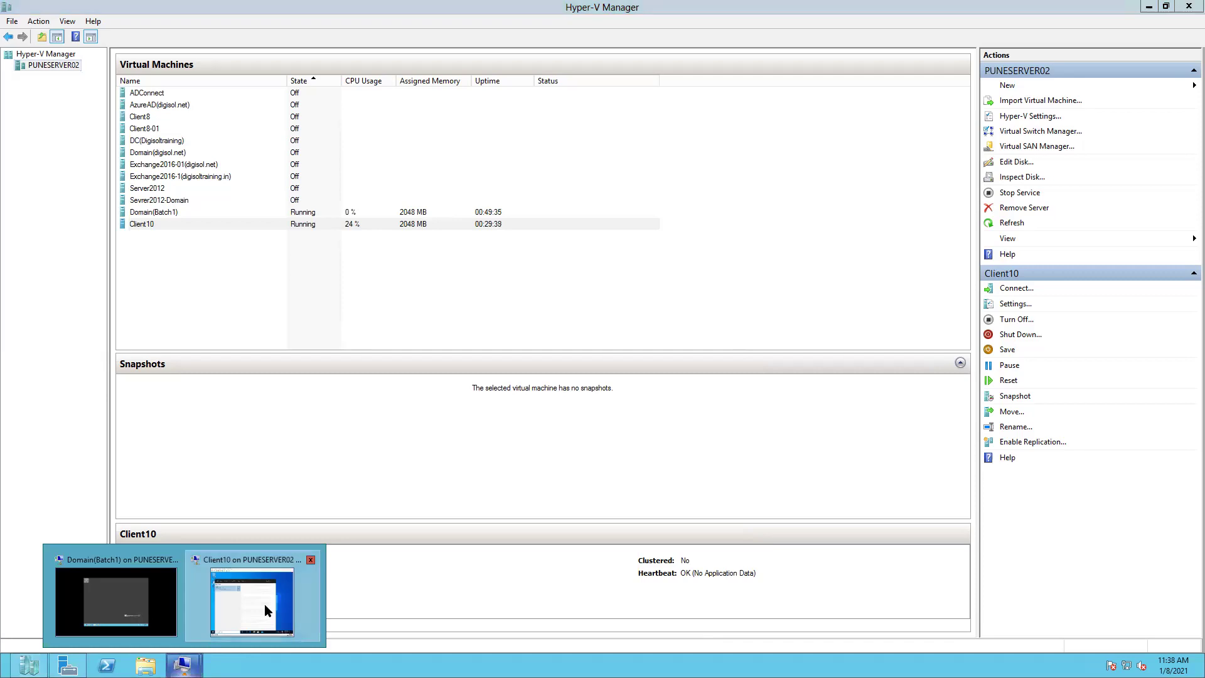
left_click(265, 603)
left_click(121, 107)
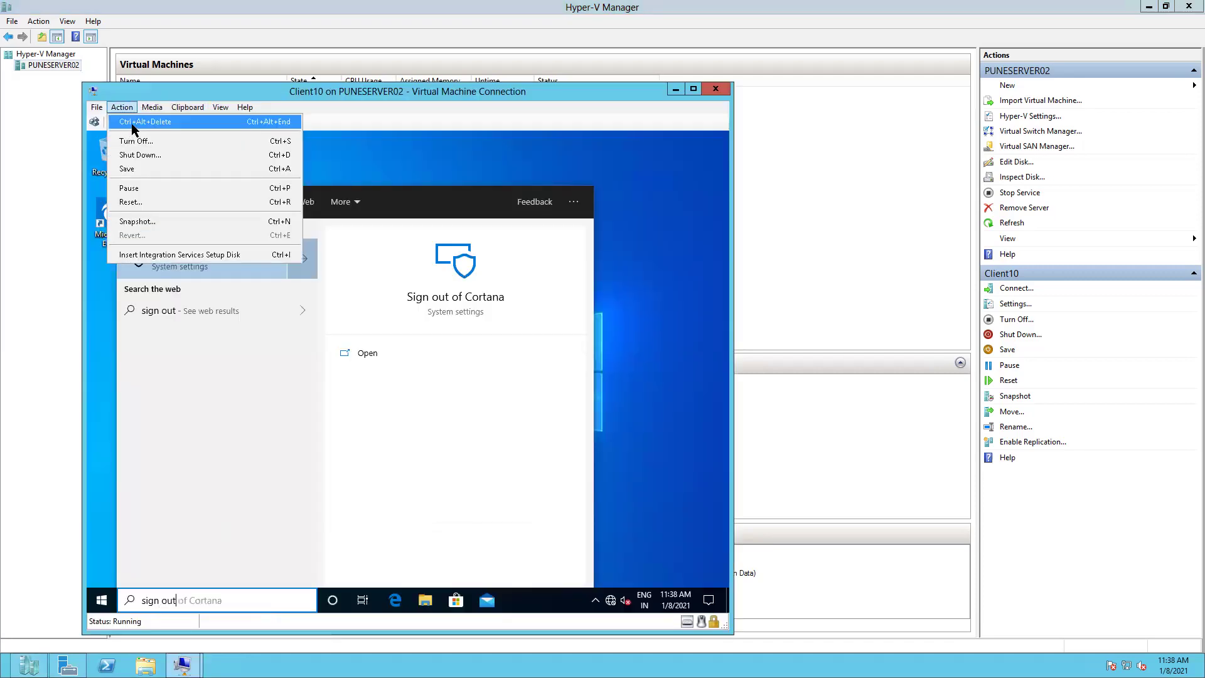
left_click(663, 531)
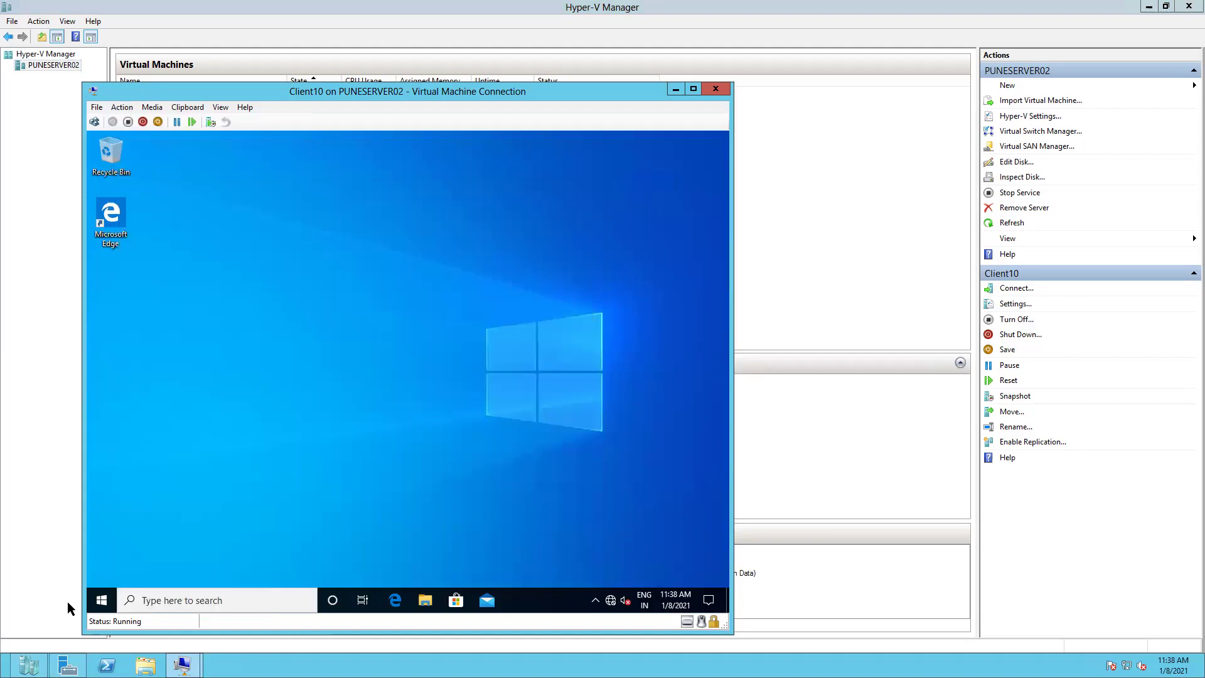
right_click(101, 598)
mouse_move(192, 566)
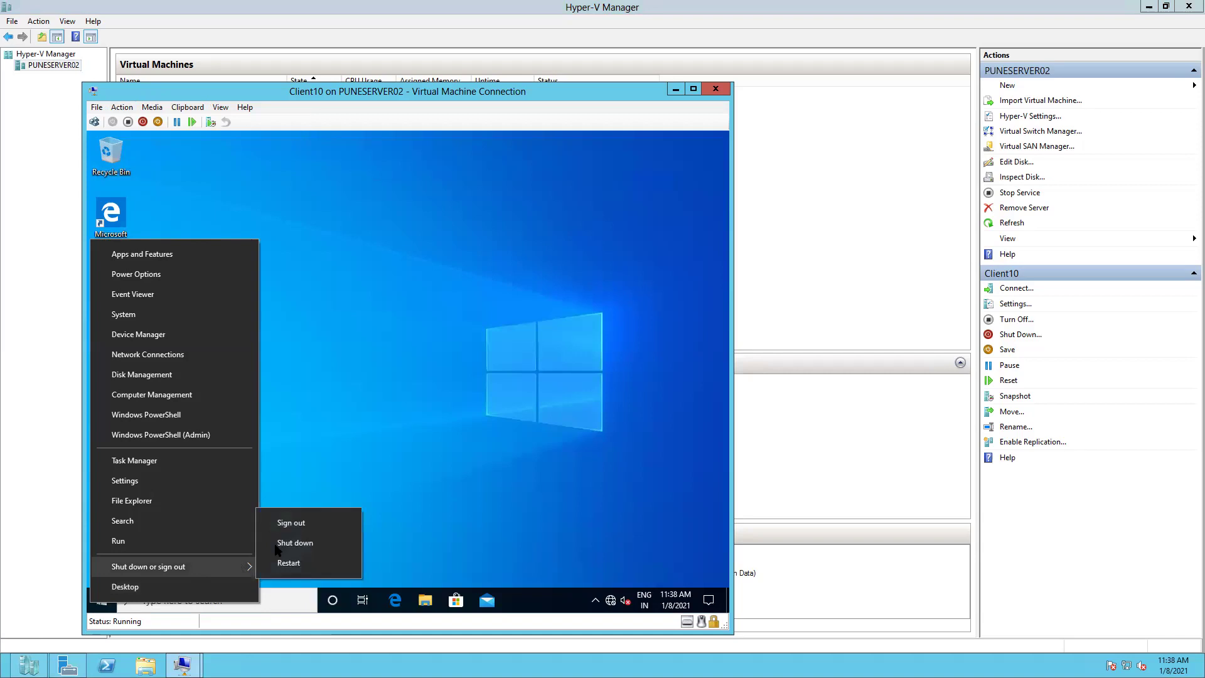
left_click(309, 527)
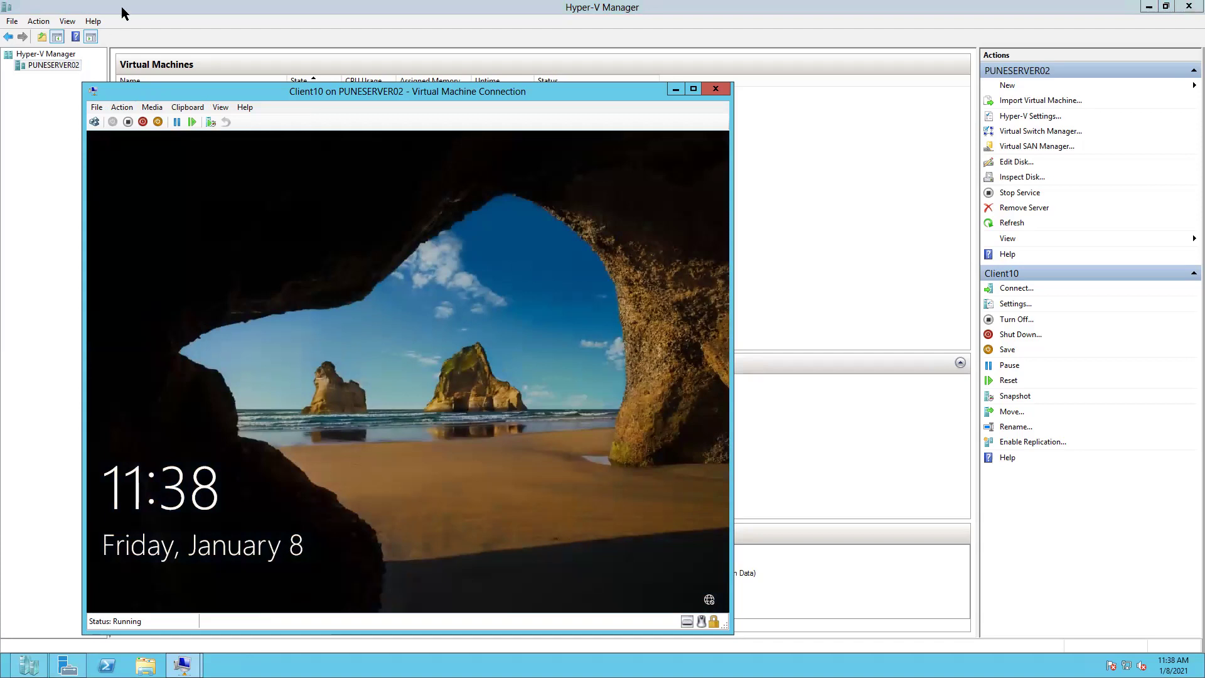
- Send Ctrl+Alt+Delete to Client10 and submit a first password
left_click(121, 107)
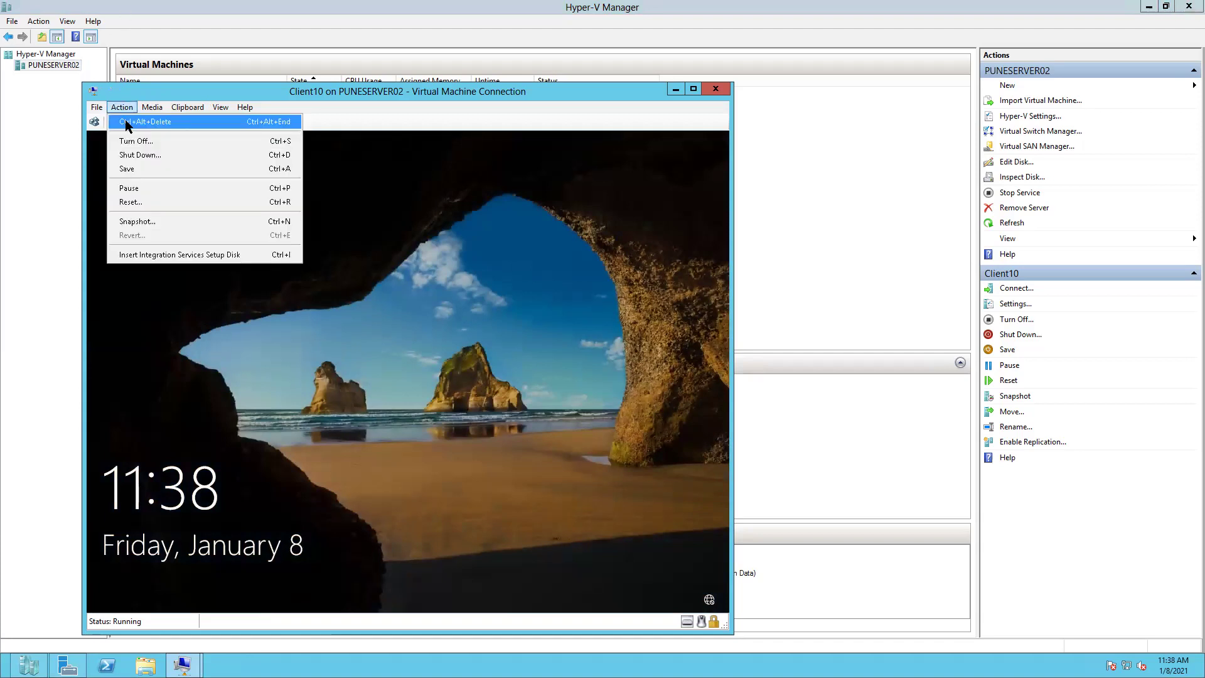
left_click(127, 123)
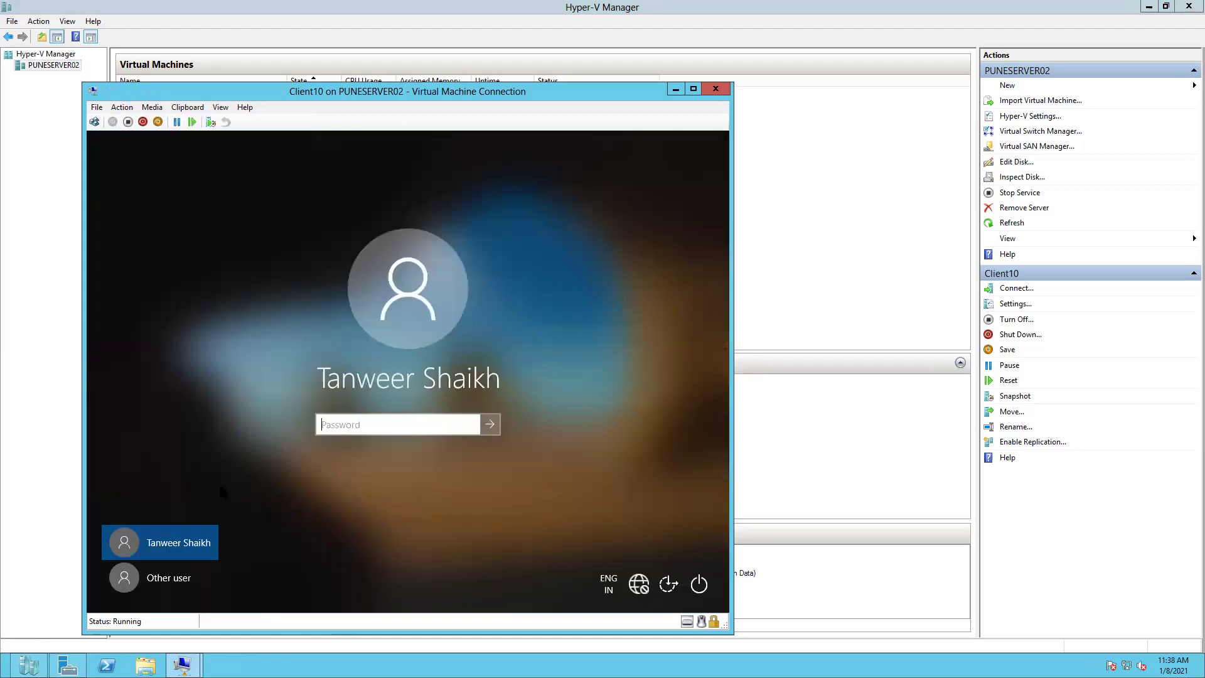
type("****")
key("Return")
- Dismiss each incorrect-password error and retry the password until the desktop loads
key("Return")
type("****")
key("Return")
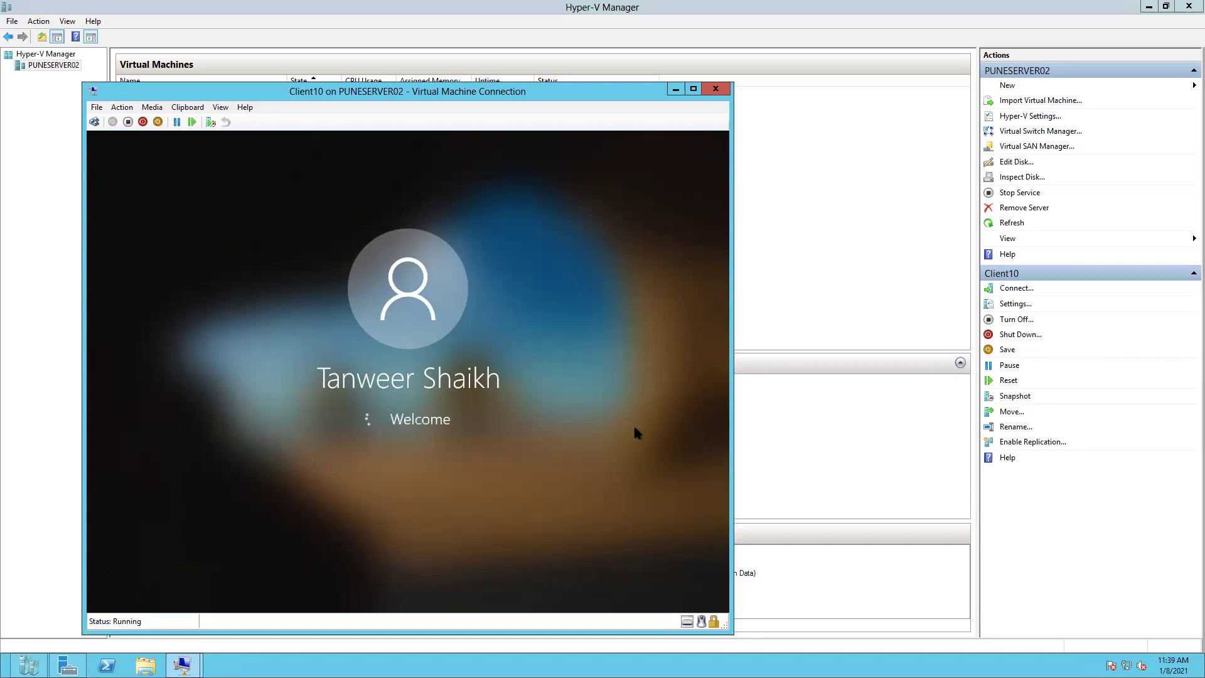
key("Return")
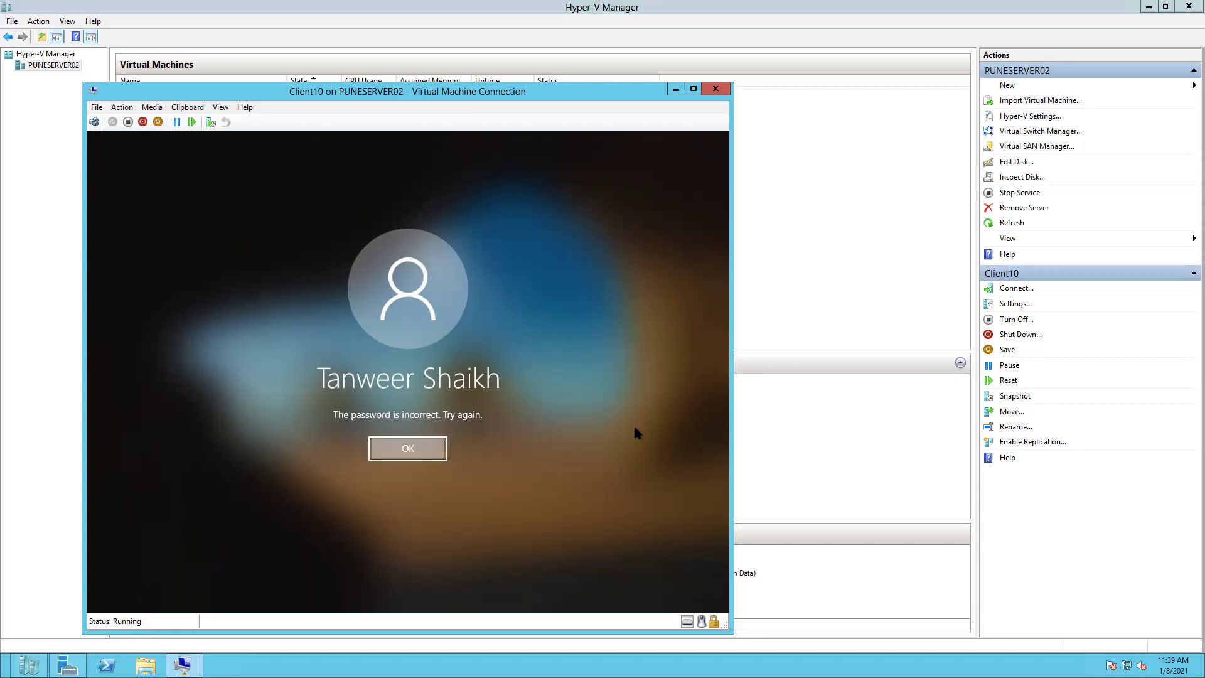
type("***")
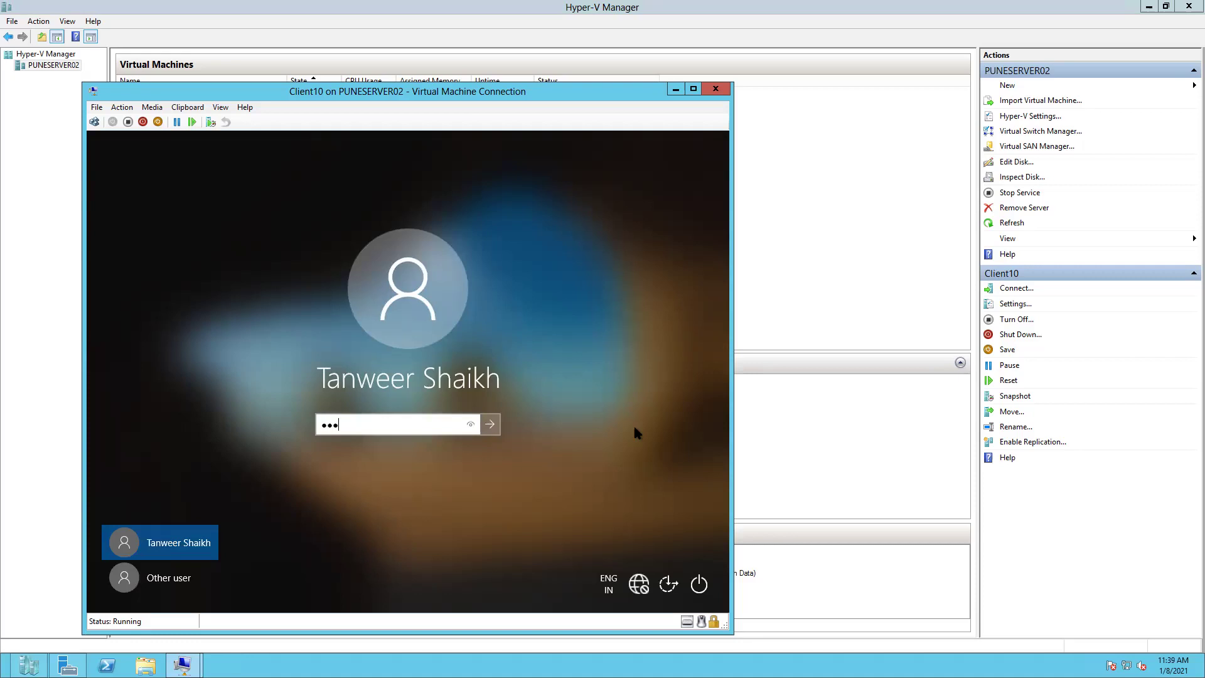
key("Return")
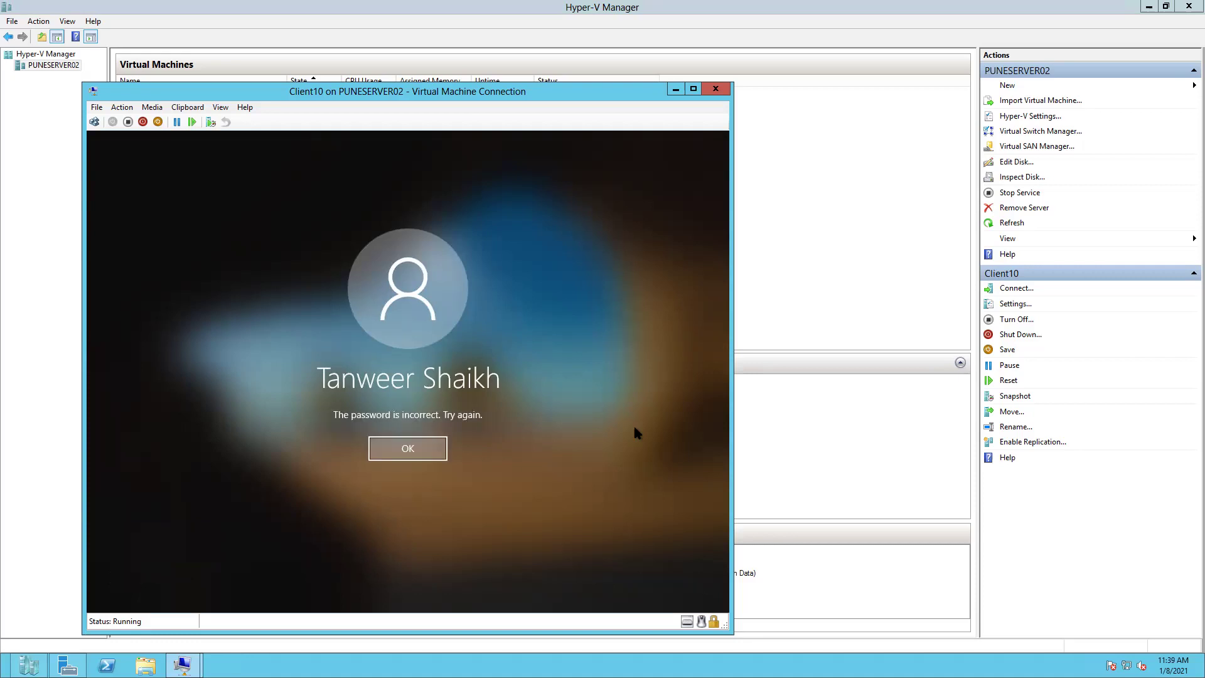
key("Return")
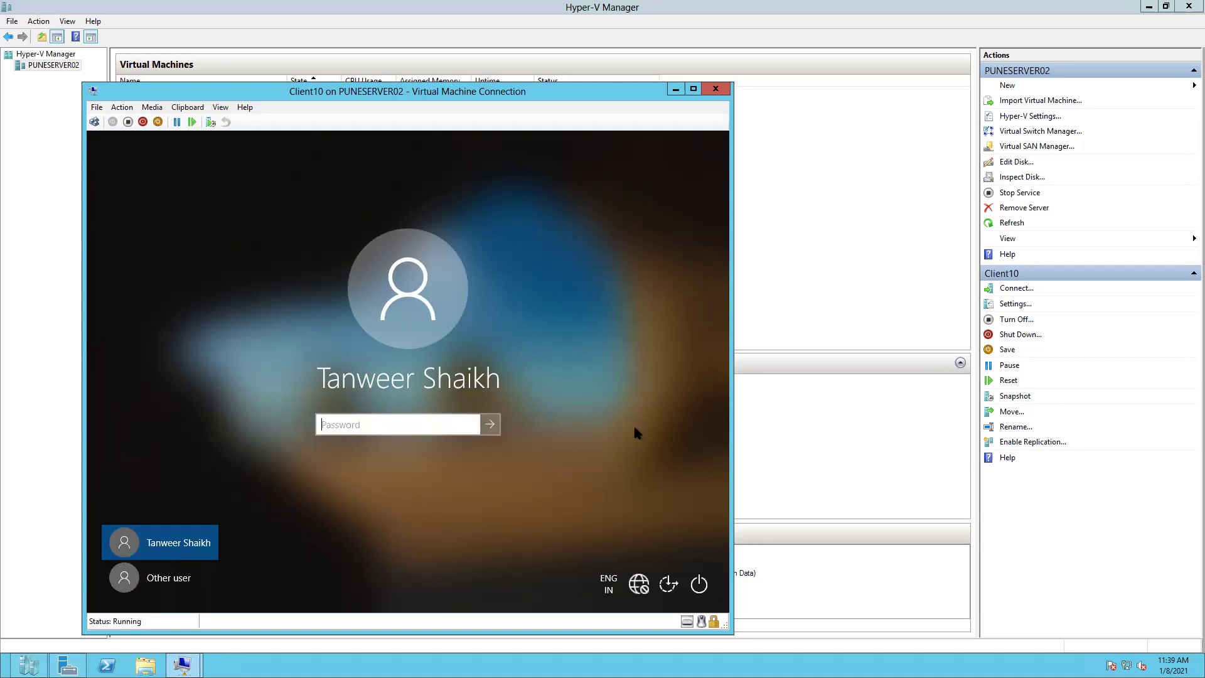
type("****")
key("Return")
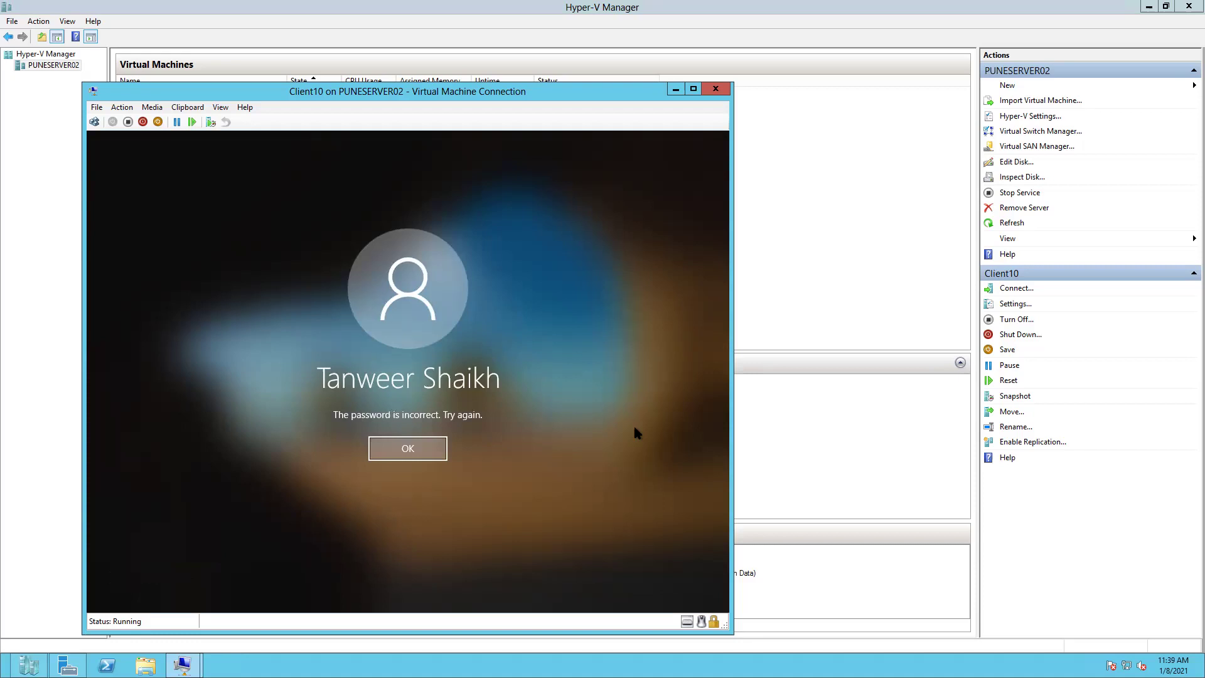
key("Return")
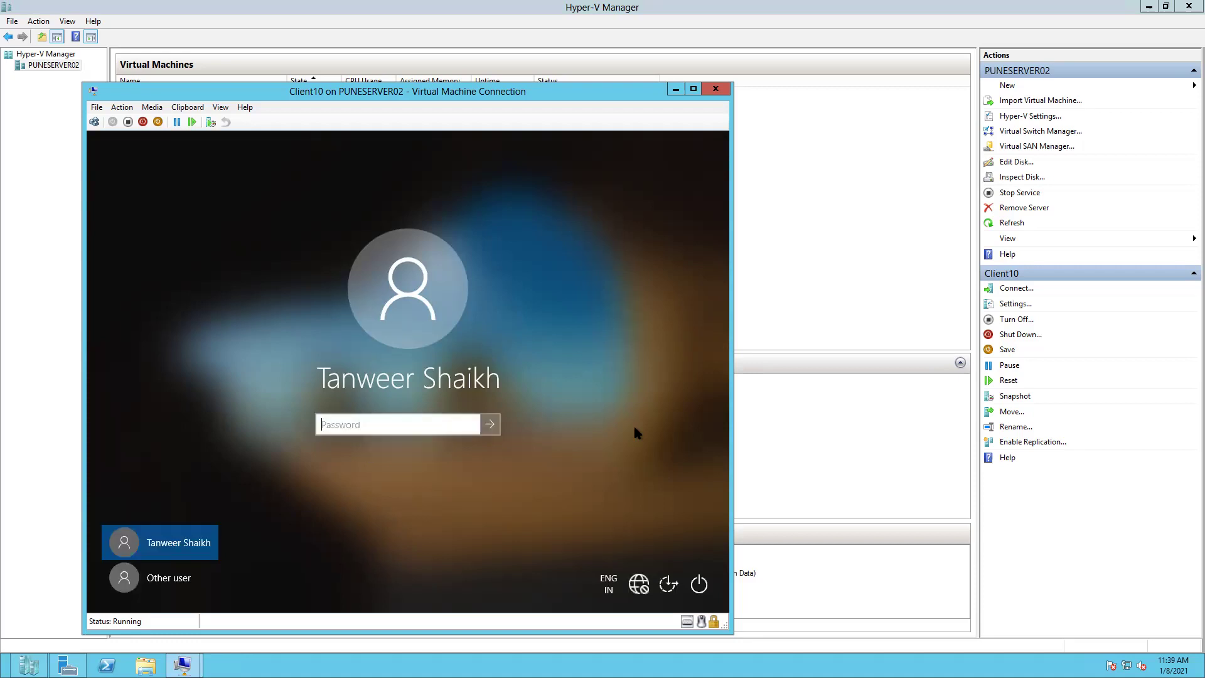
type("*****")
key("Return")
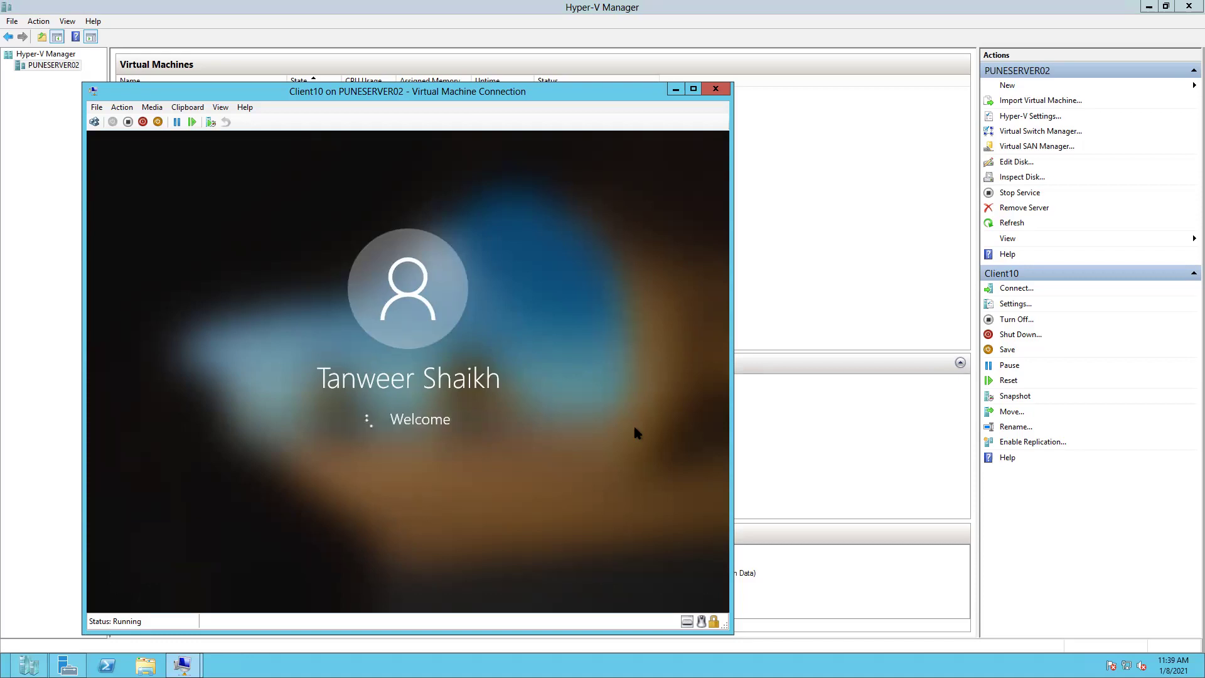
key("Return")
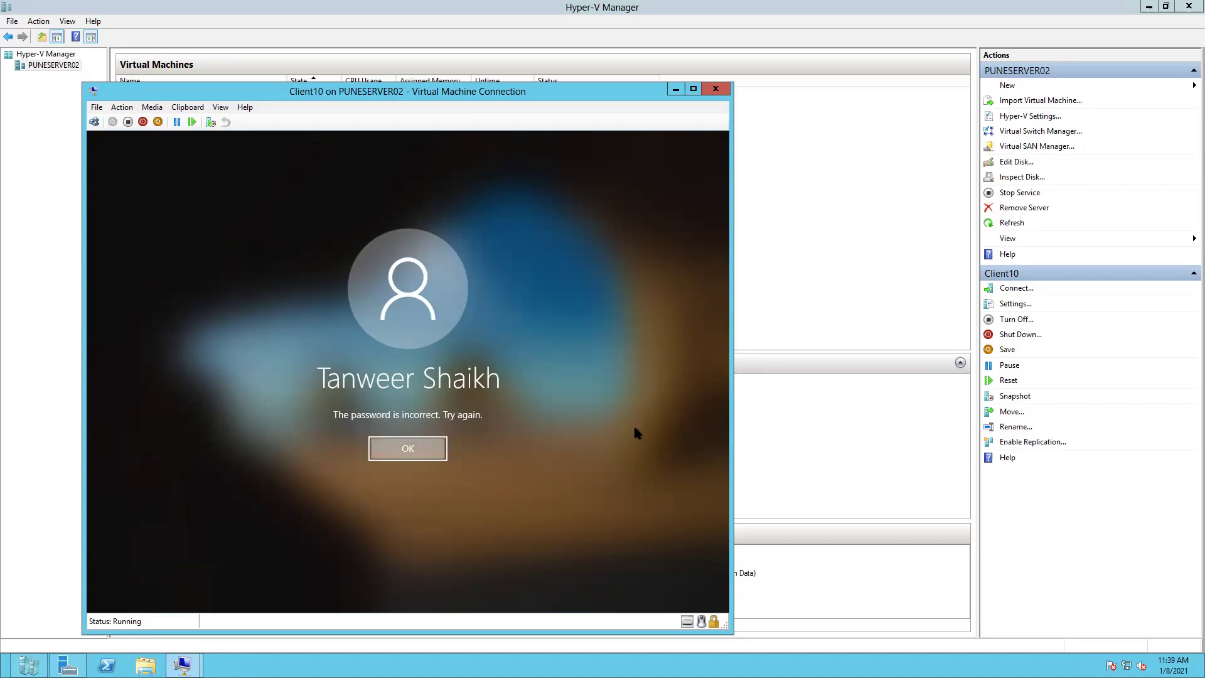
type("******")
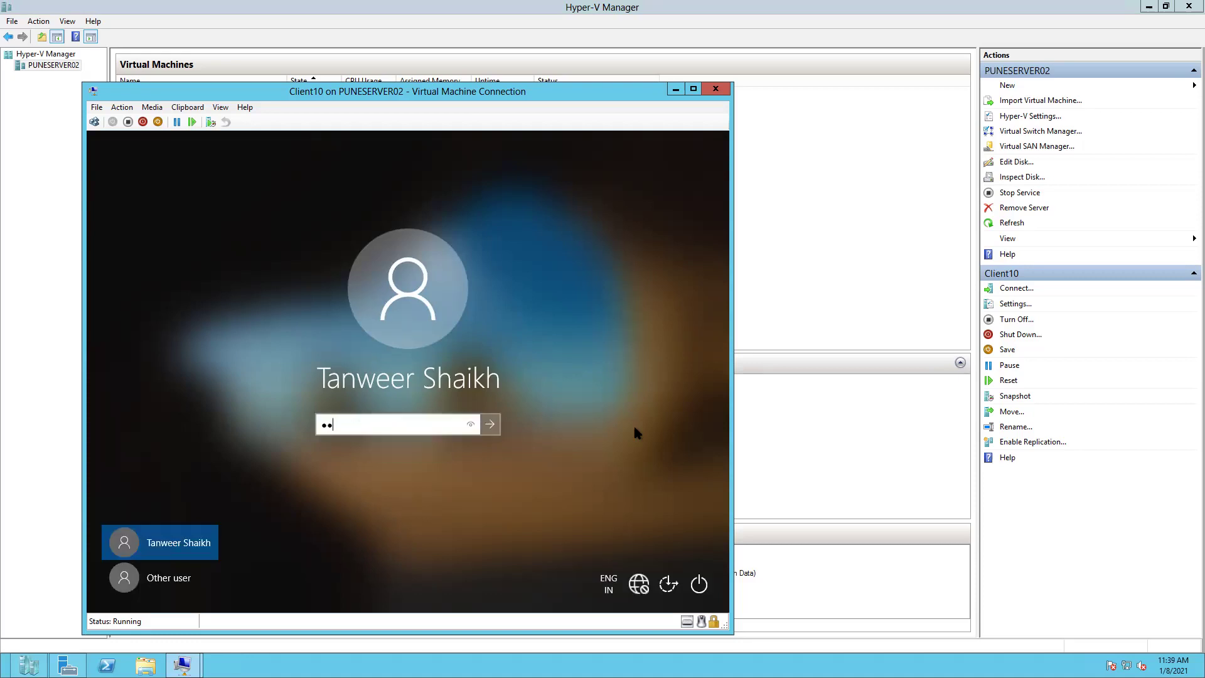
type("*")
key("Return")
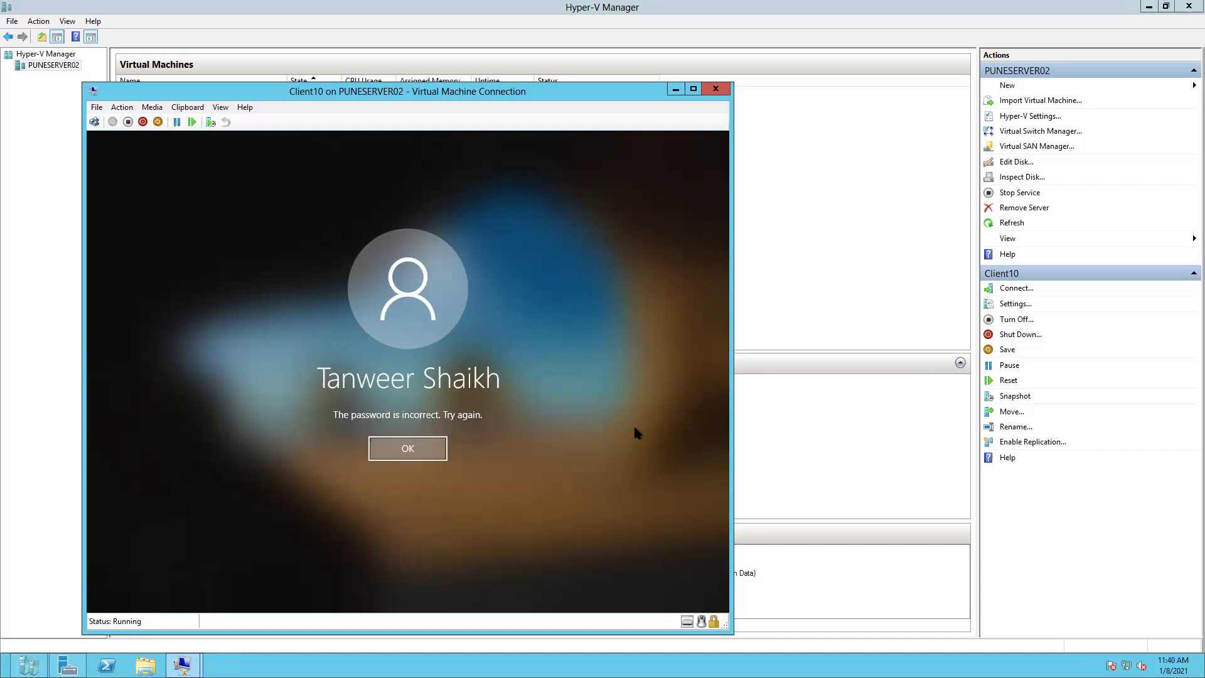
key("Return")
type("****")
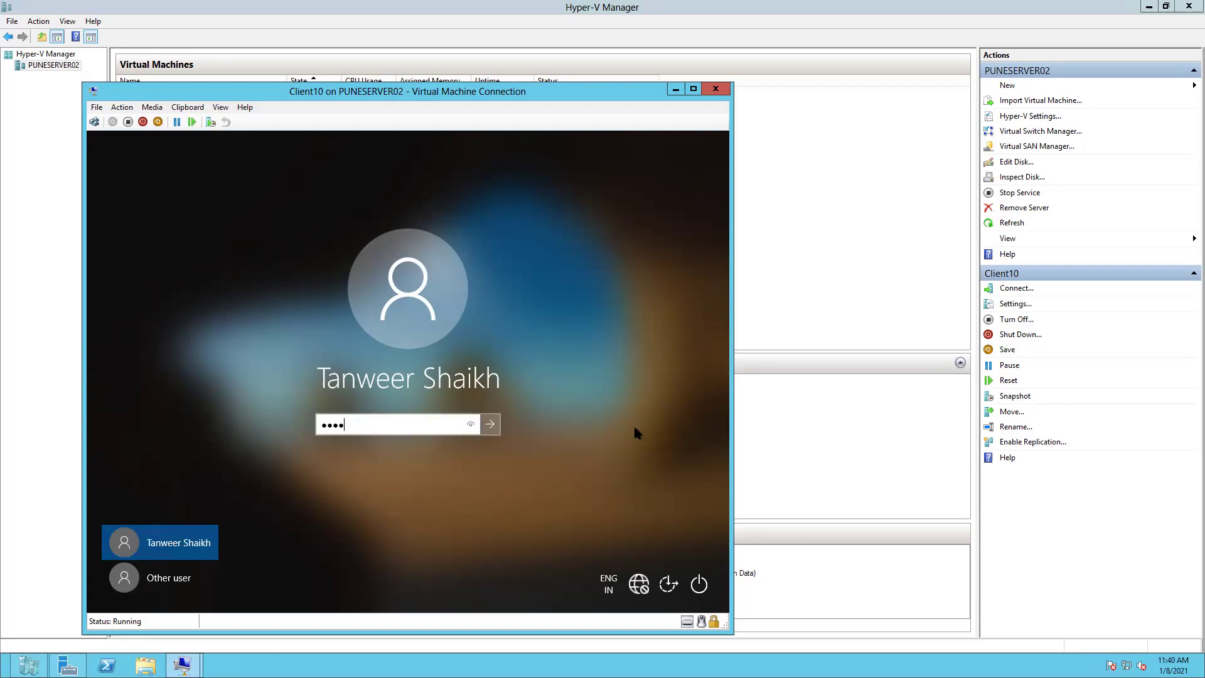
key("Return")
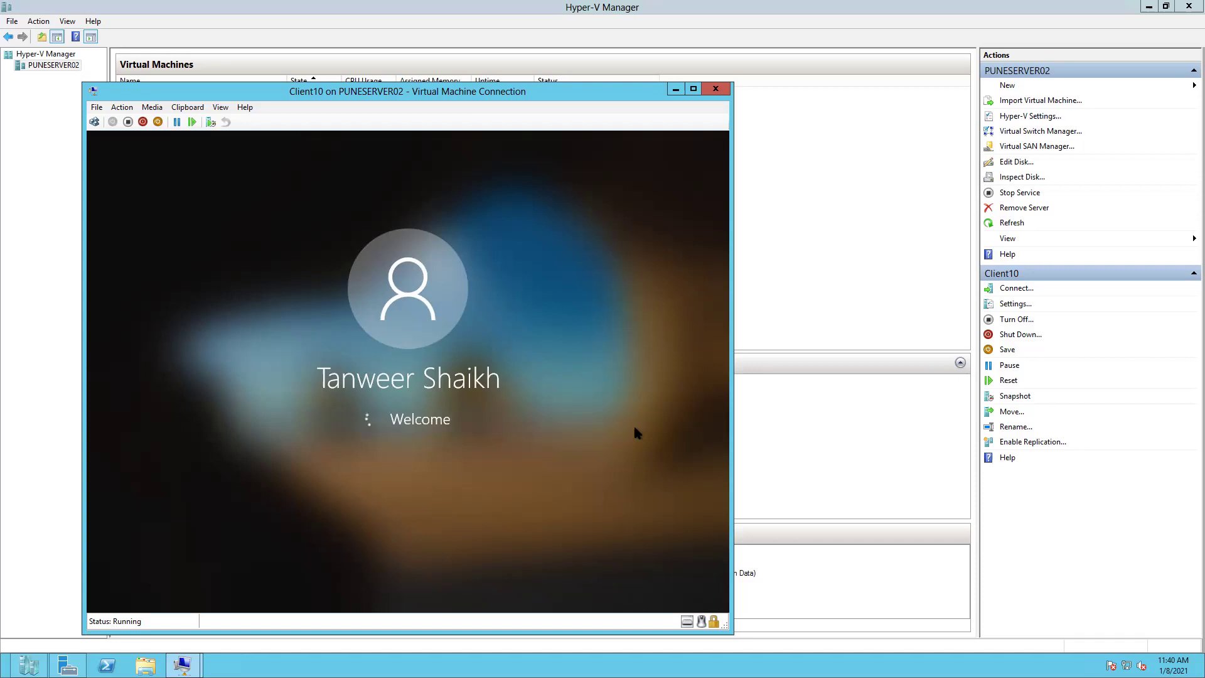
key("Return")
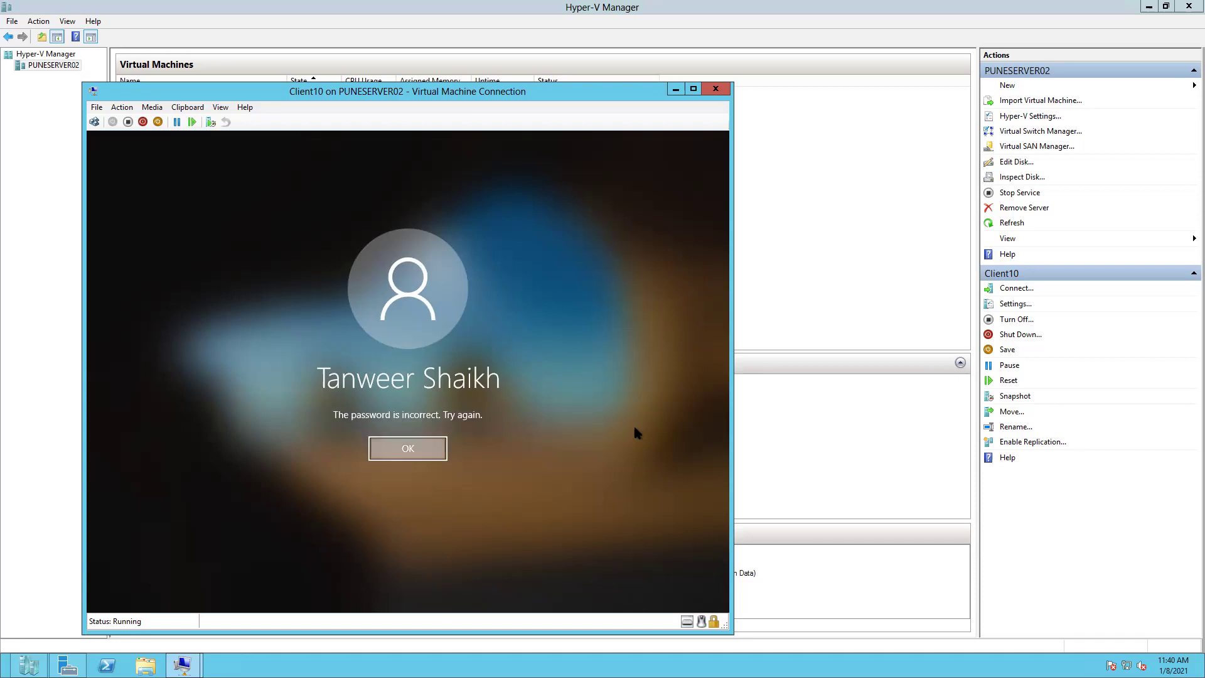
type("****")
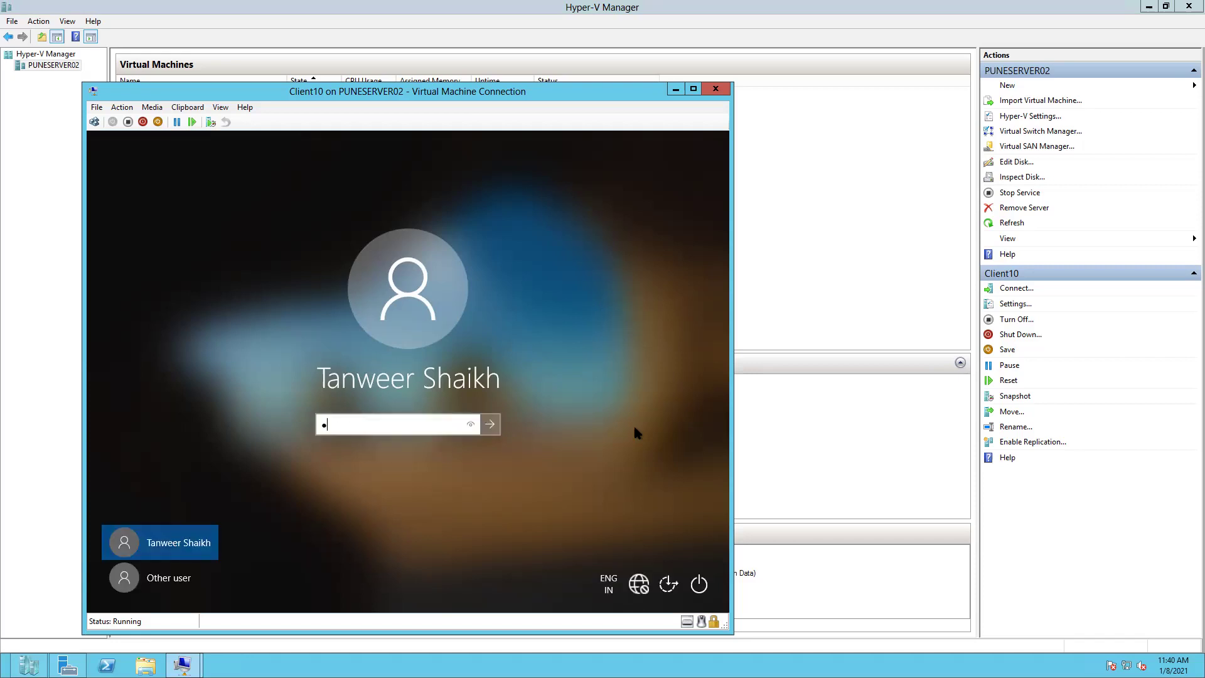
type("***")
key("Return")
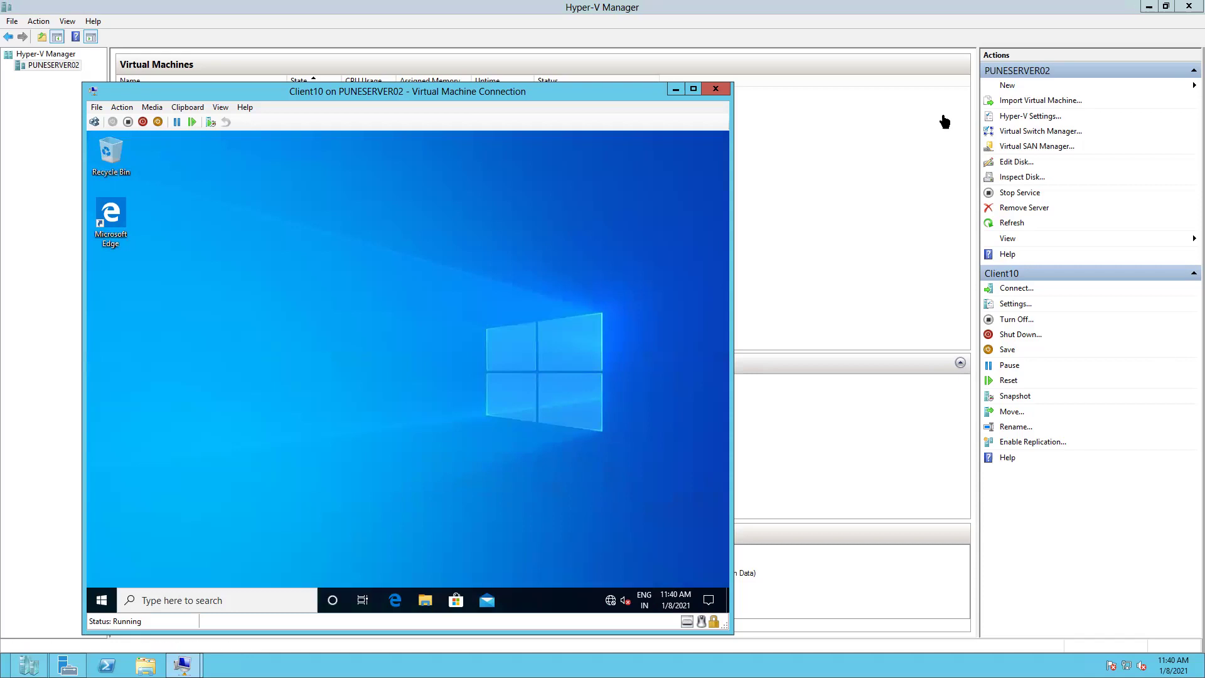
- Switch from Client10 back to Active Directory Users and Computers on the Domain(Batch1) VM
left_click(675, 89)
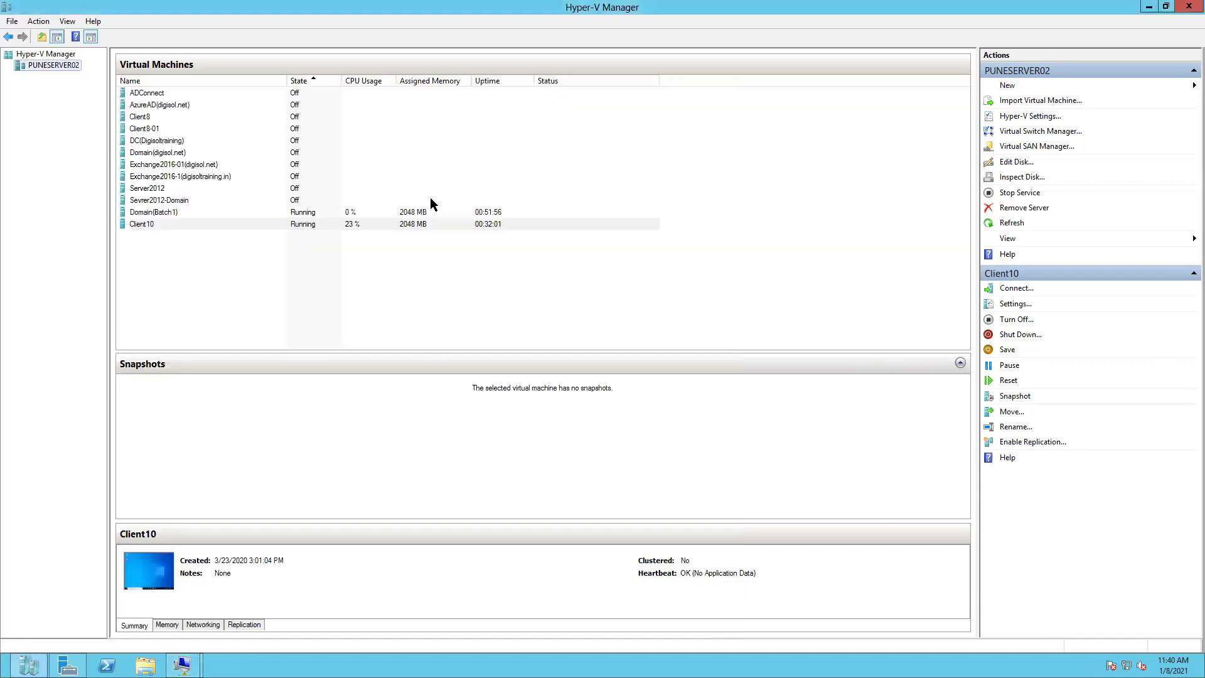
mouse_move(182, 664)
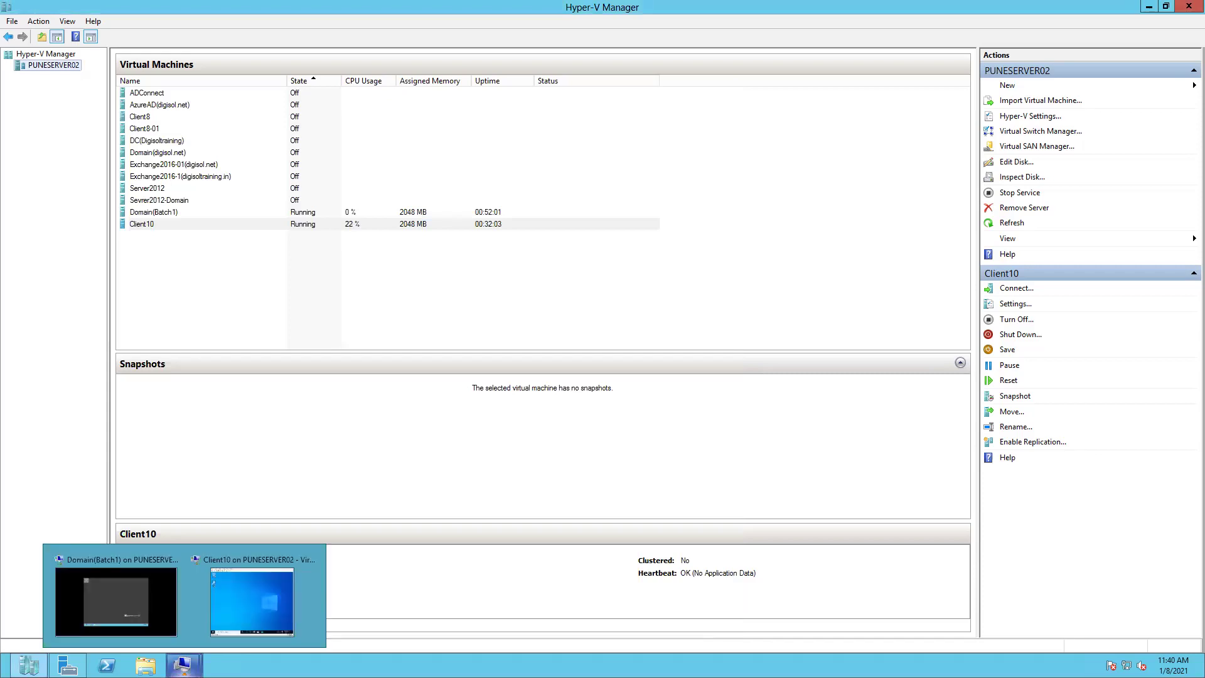
left_click(123, 599)
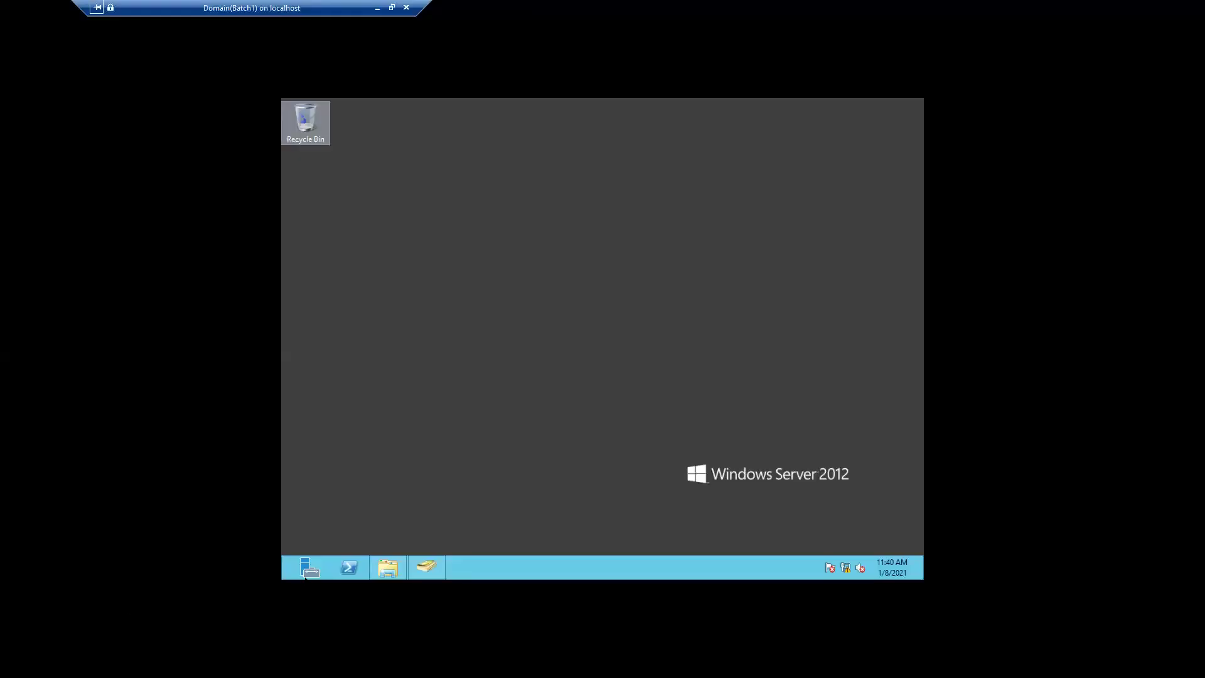
mouse_move(425, 567)
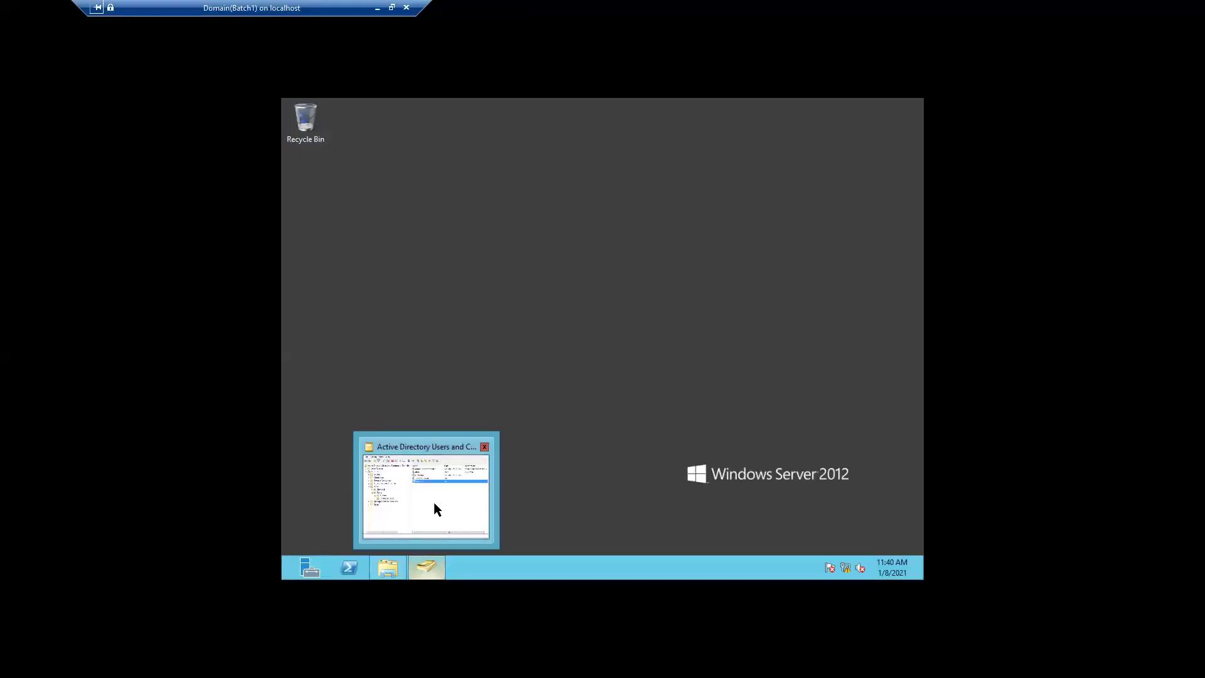
left_click(435, 503)
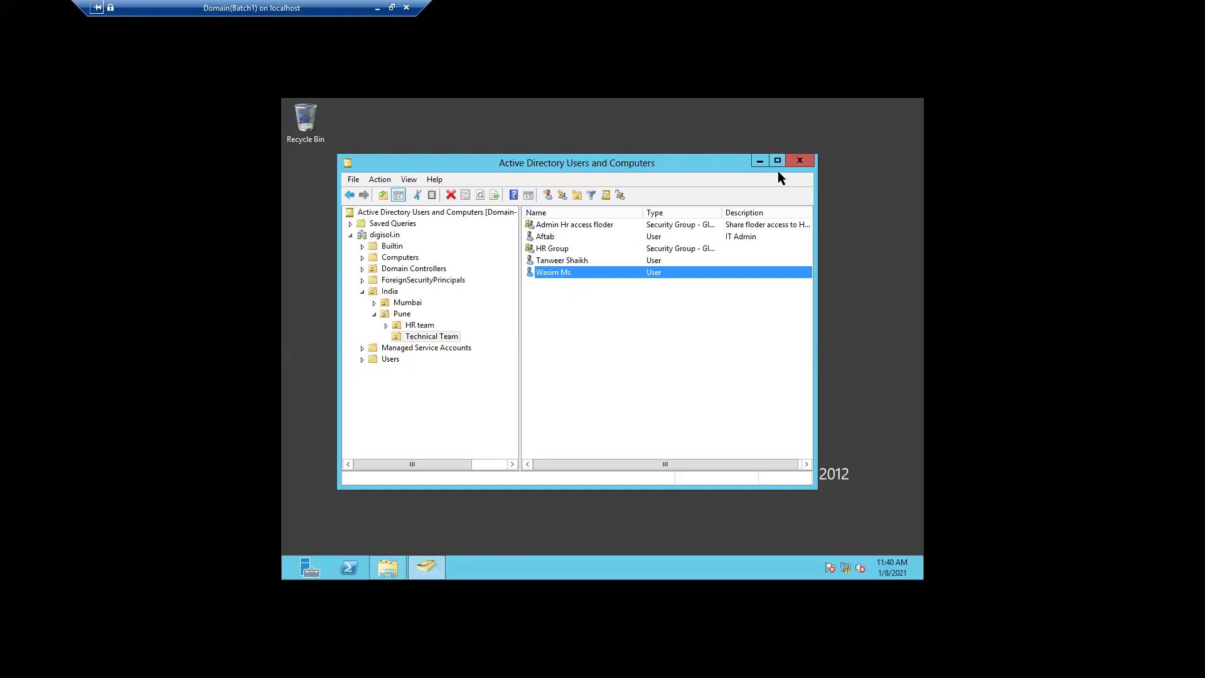
- Tick Unlock account on the second Technical Team user's Account tab and apply it
double_click(579, 261)
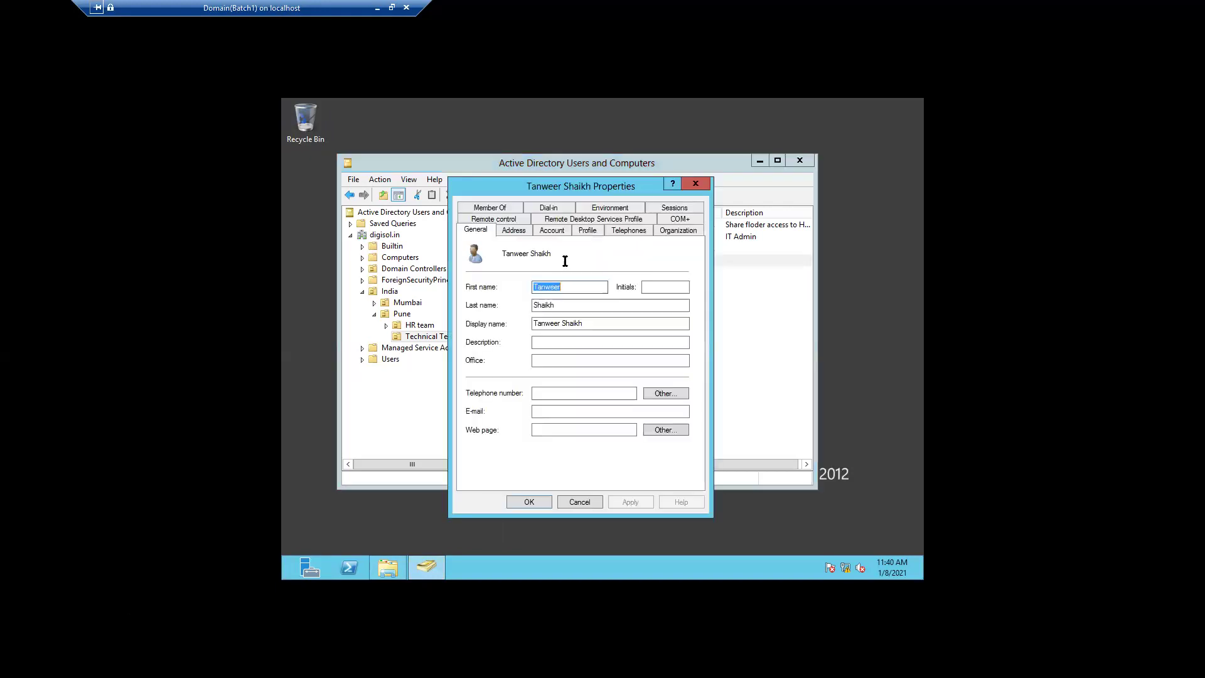
left_click(552, 231)
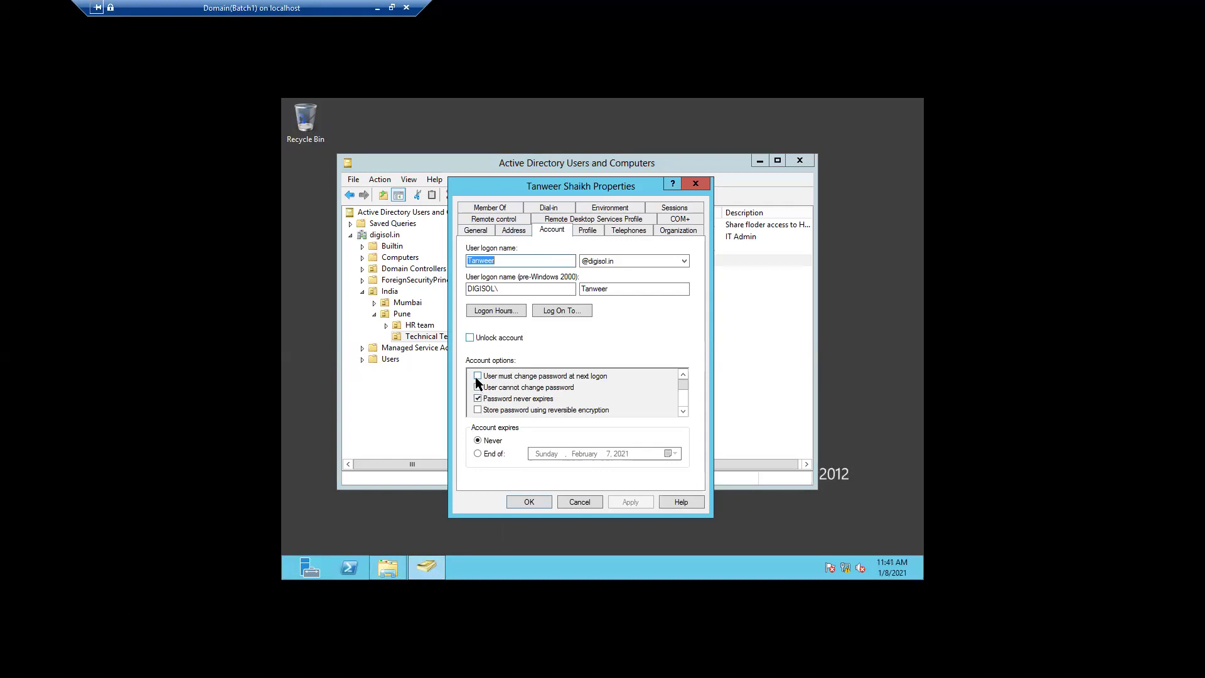
left_click(471, 340)
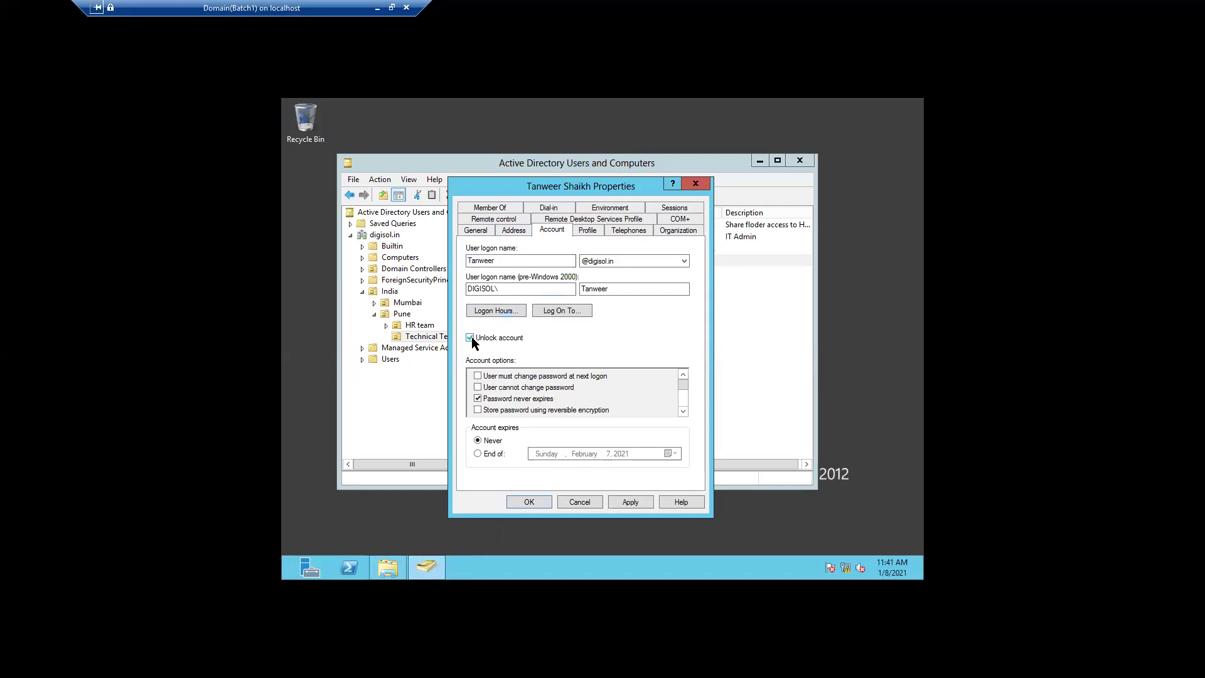
left_click(627, 500)
left_click(525, 501)
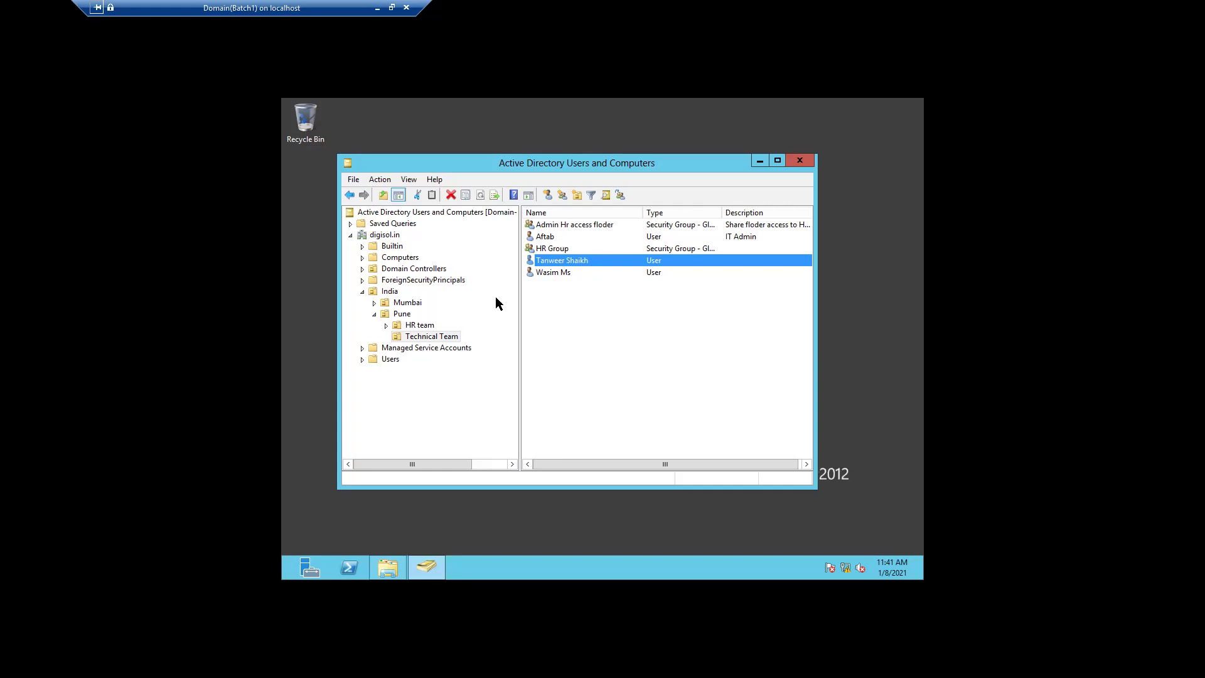
- Create a group named GIS, Global scope and Security type, under Technical Team via New > Group
right_click(443, 332)
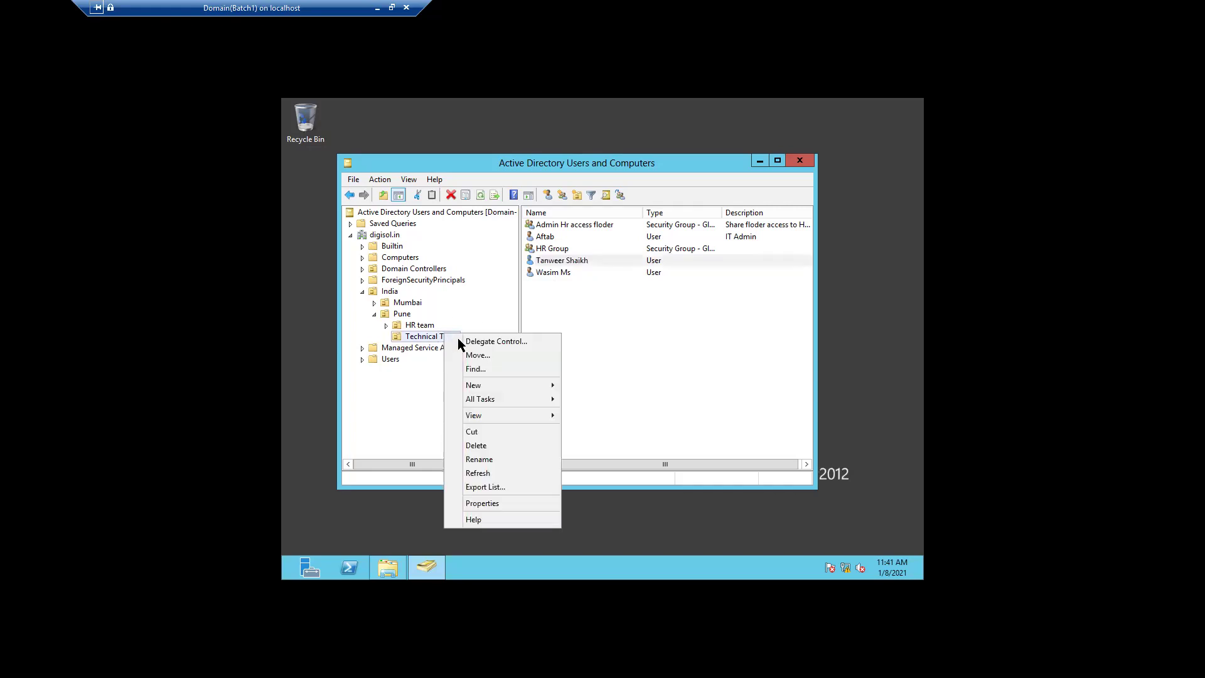
mouse_move(509, 387)
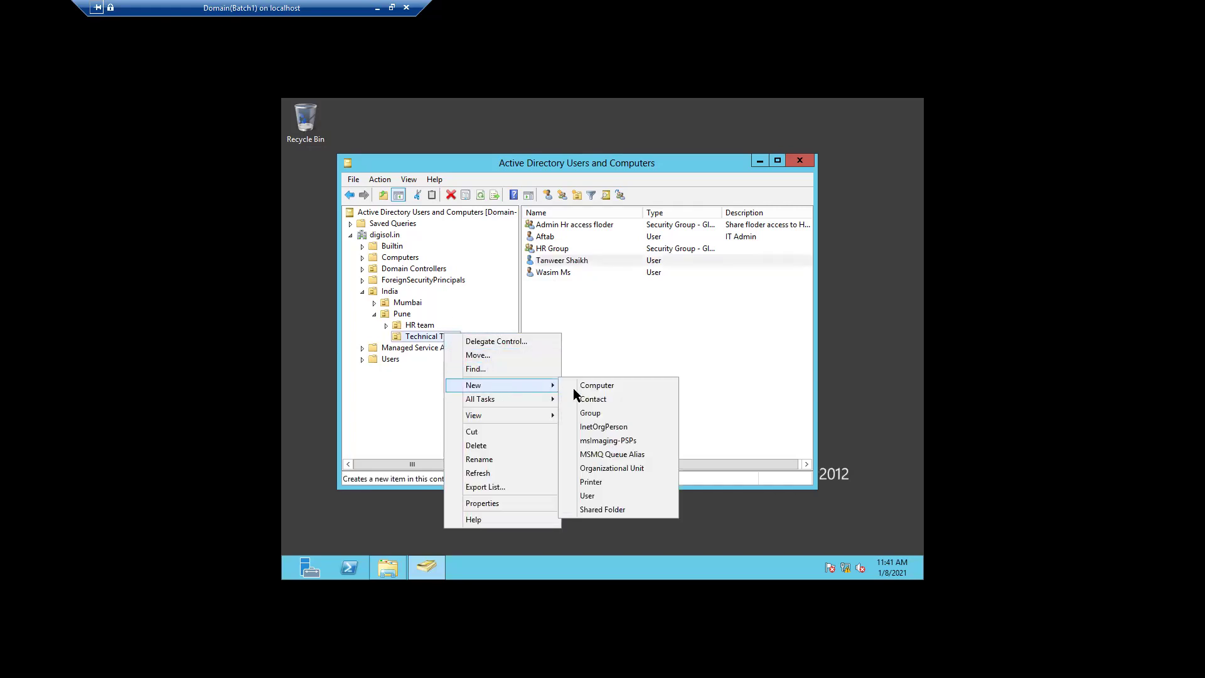
left_click(604, 413)
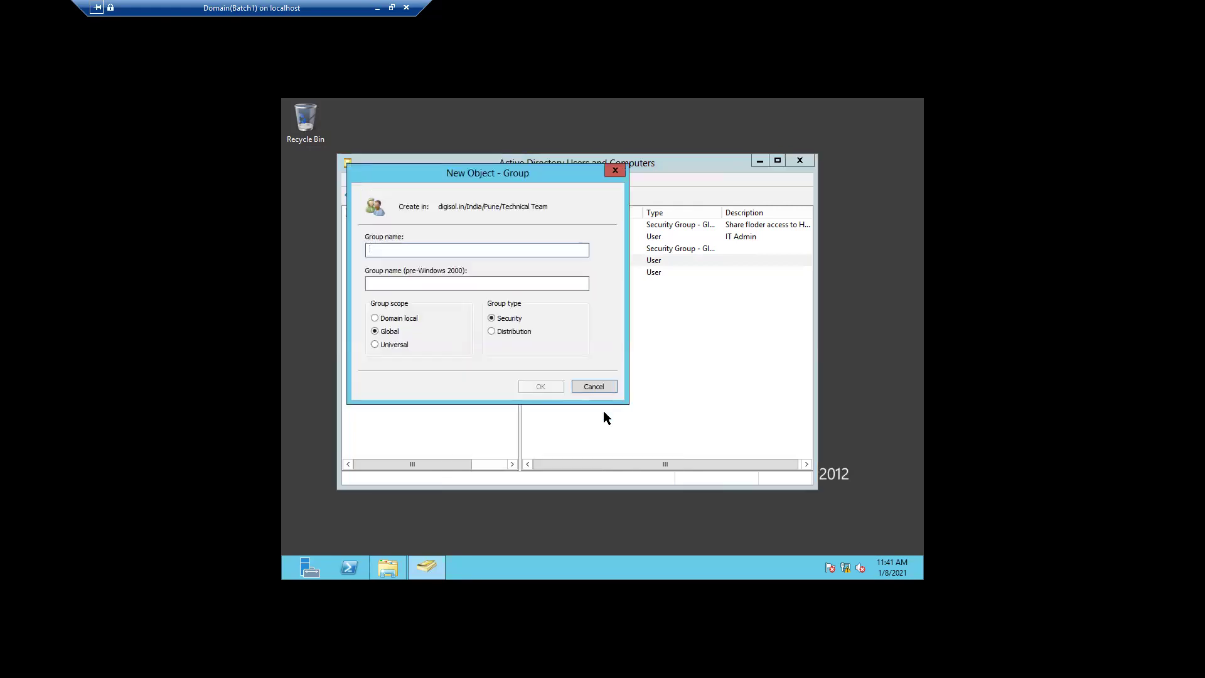
left_click(645, 374)
type("F")
key("BackSpace")
type("g")
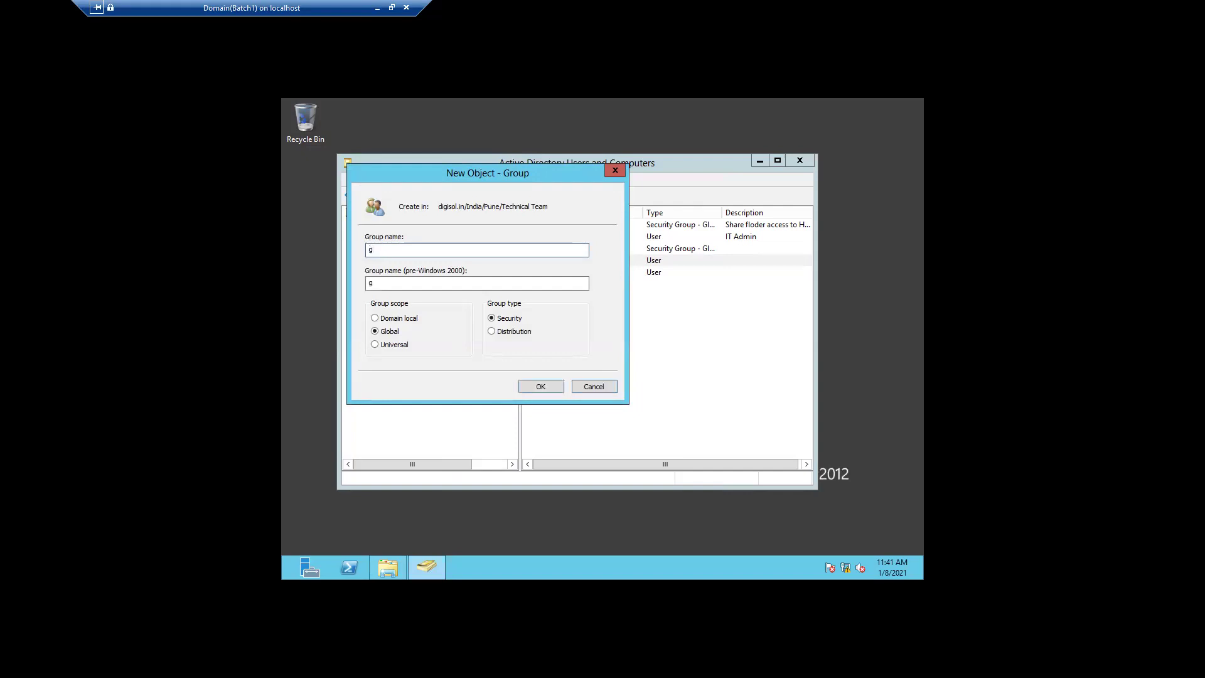
key("BackSpace")
type("g")
key("BackSpace")
type("GO")
key("BackSpace")
left_click(543, 386)
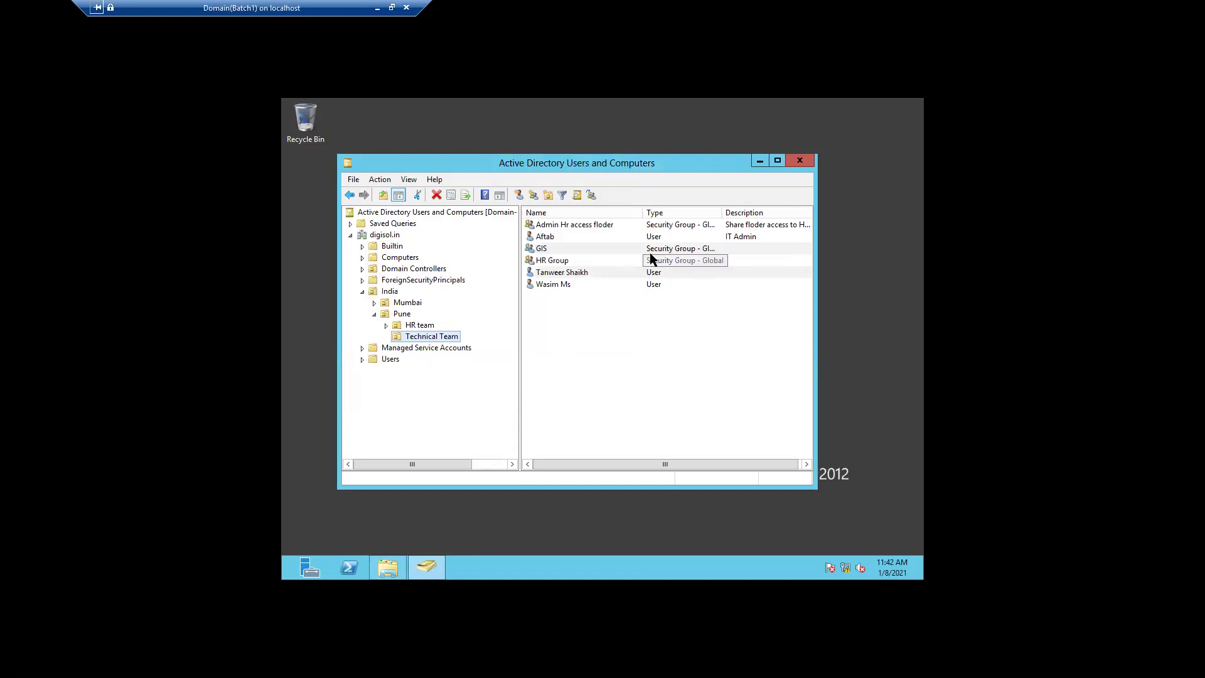
- Enter 'Task team' as the GIS group's description and apply it
double_click(619, 248)
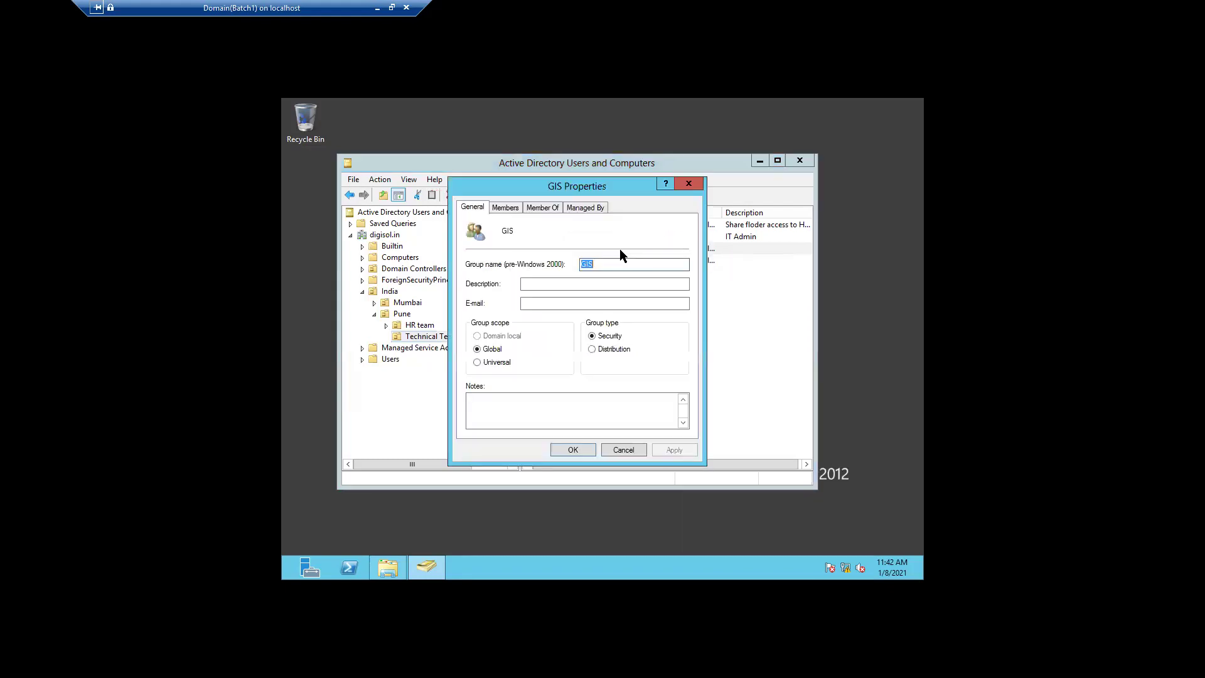
left_click(537, 283)
type("TA")
key("BackSpace")
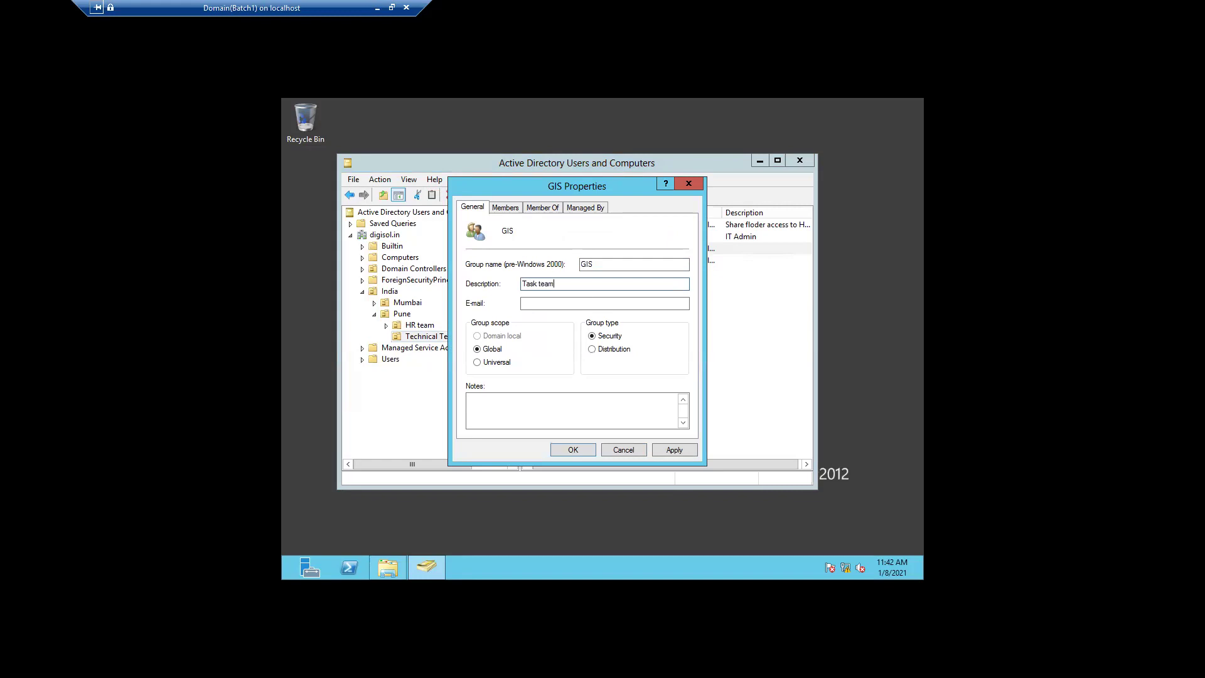
left_click(668, 451)
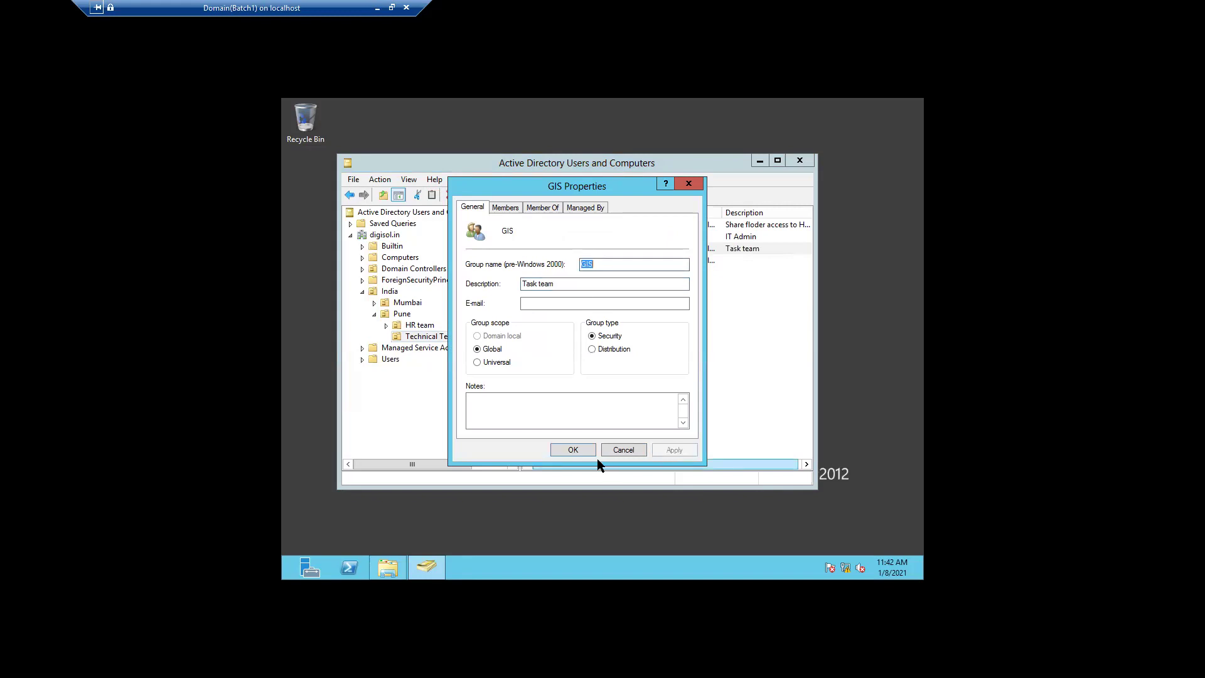
left_click(575, 448)
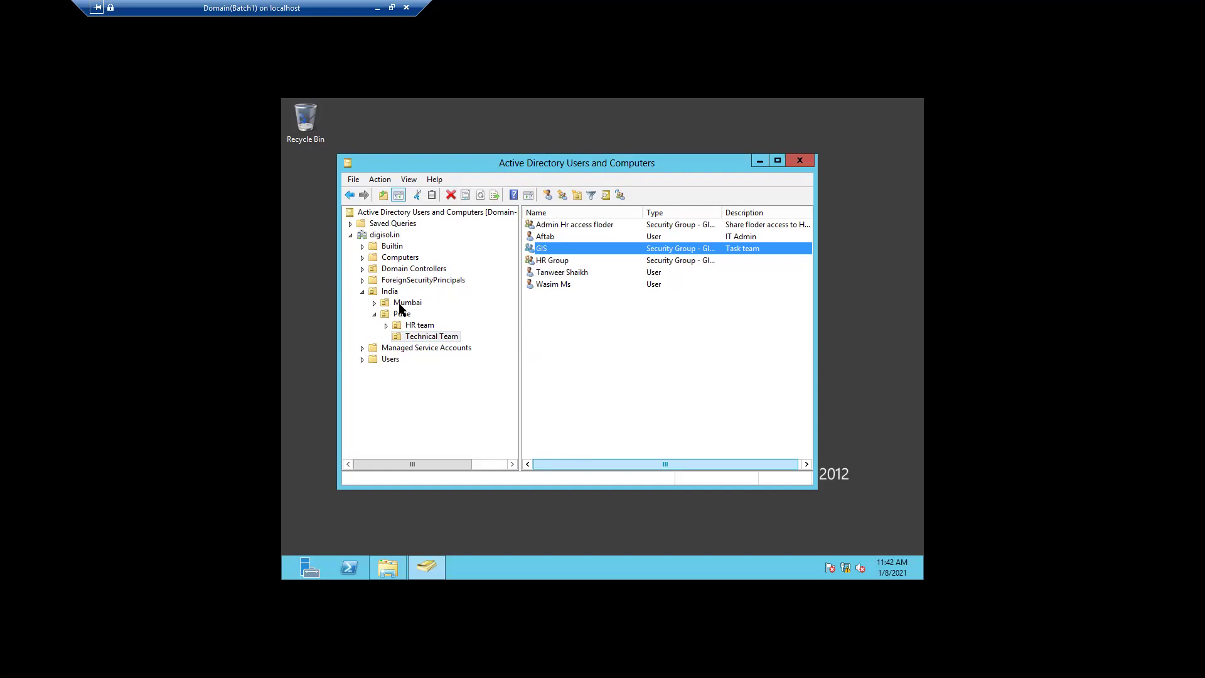
- Use Find in the India OU with part of the user's name, returning one match
left_click(362, 292)
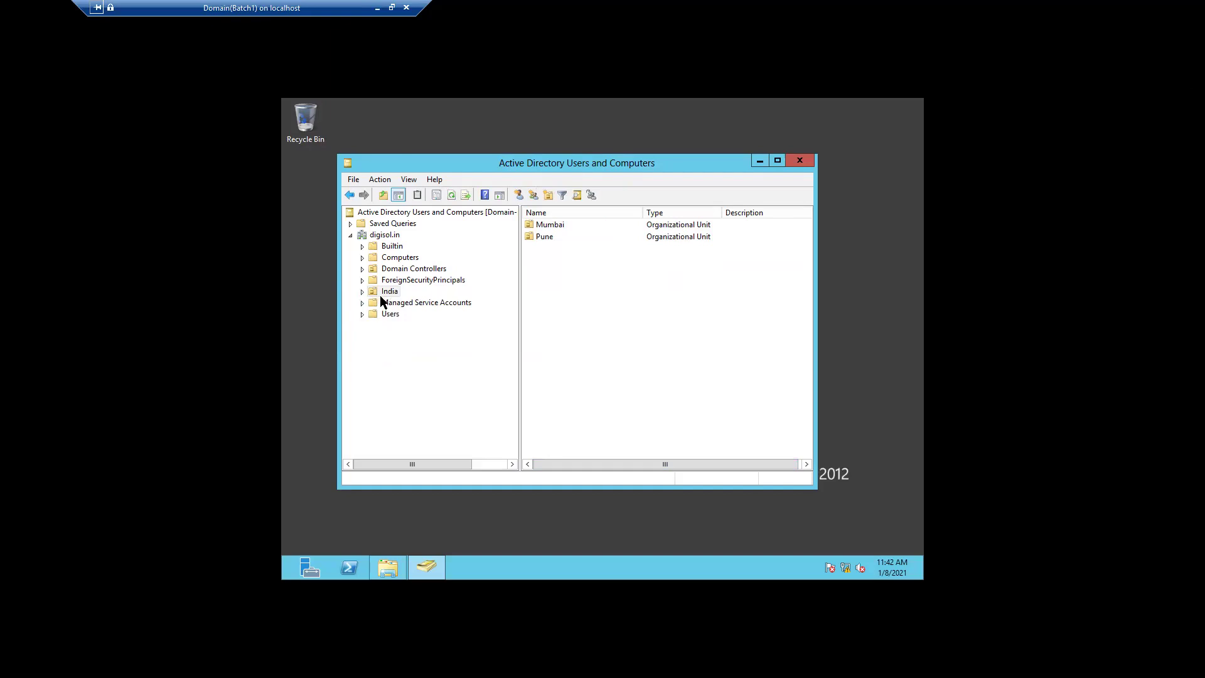
left_click(577, 196)
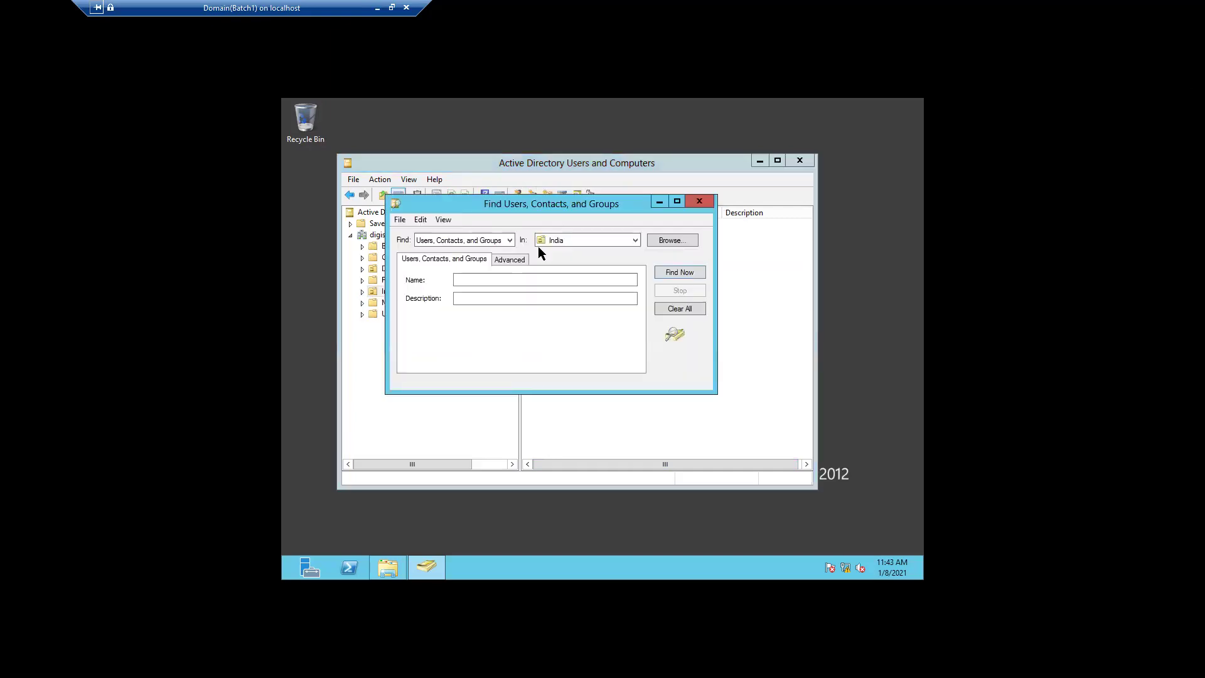
left_click(476, 278)
type("Tanweer")
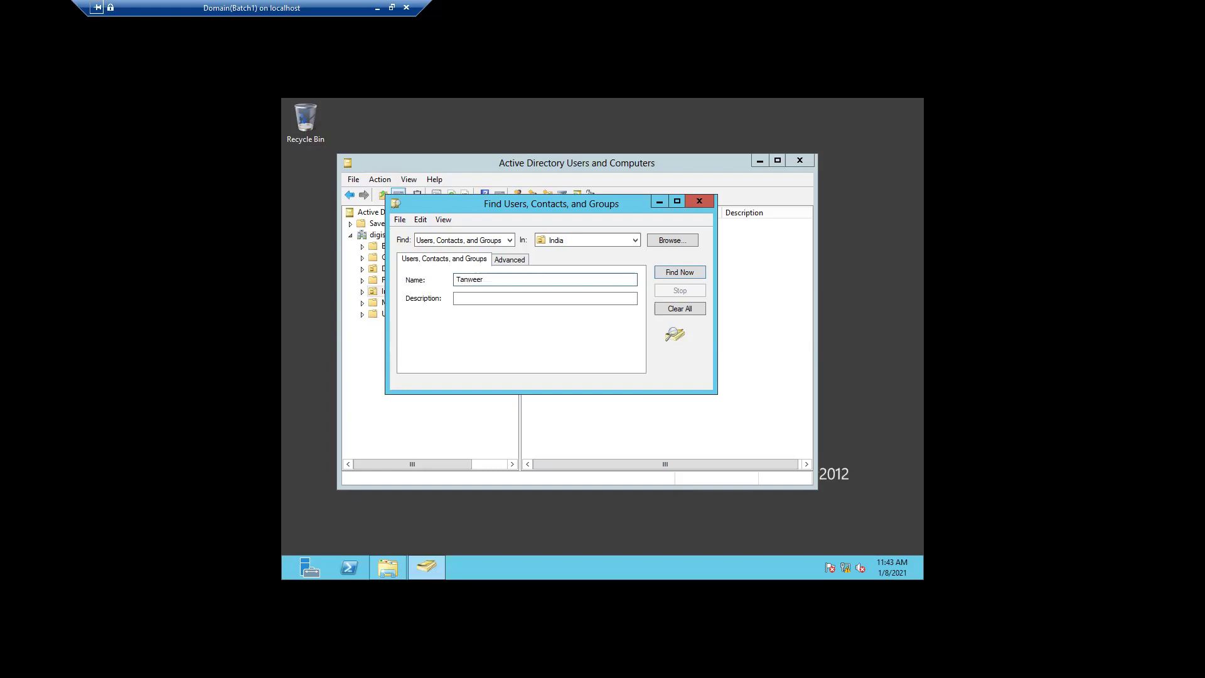
left_click(665, 271)
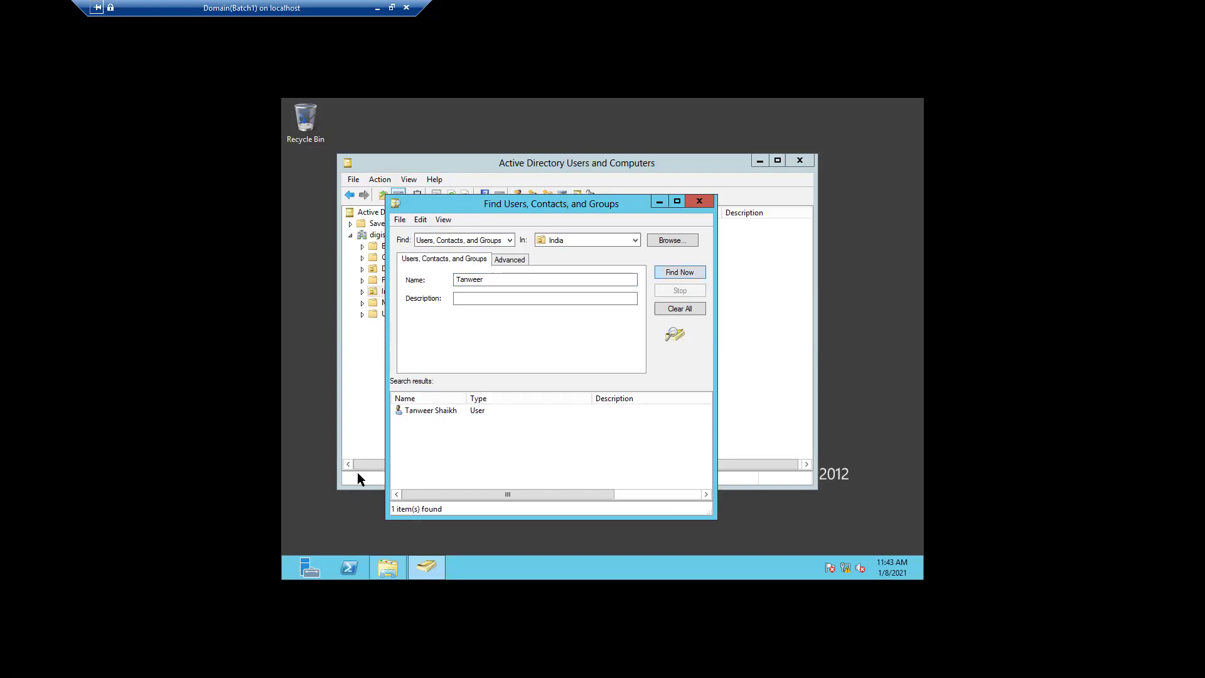
- Open the found user's properties, browse its tabs, and view Member Of showing only Domain Users
double_click(441, 410)
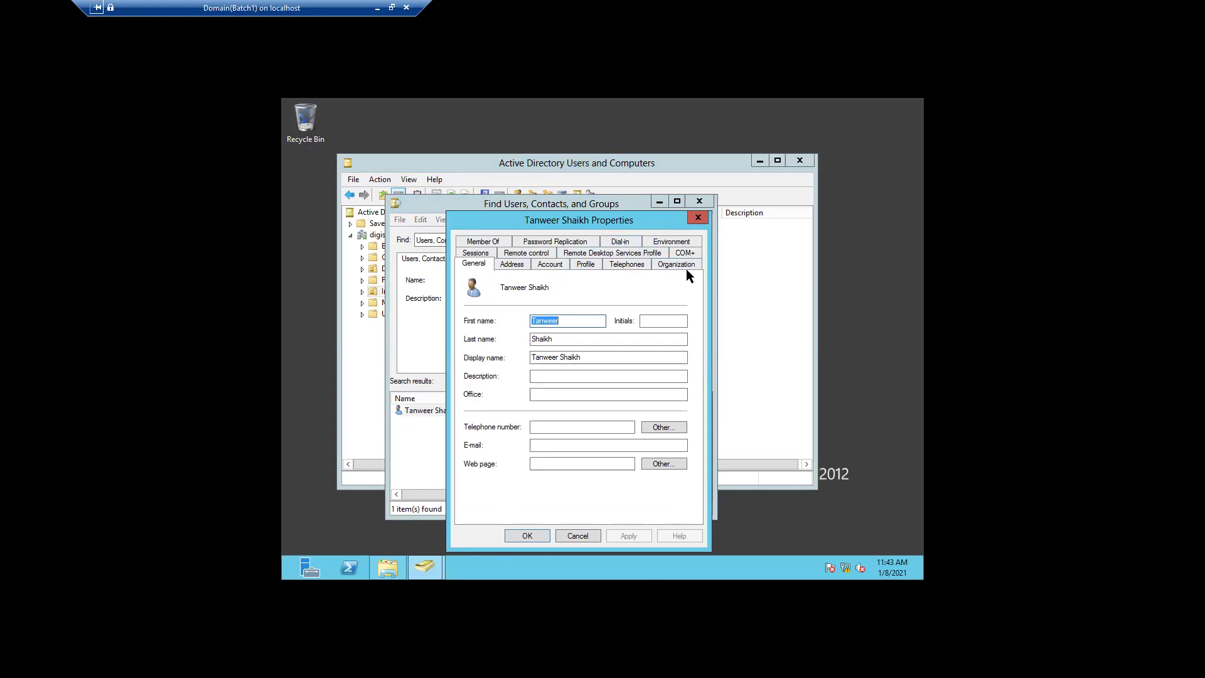
left_click(588, 264)
left_click(618, 266)
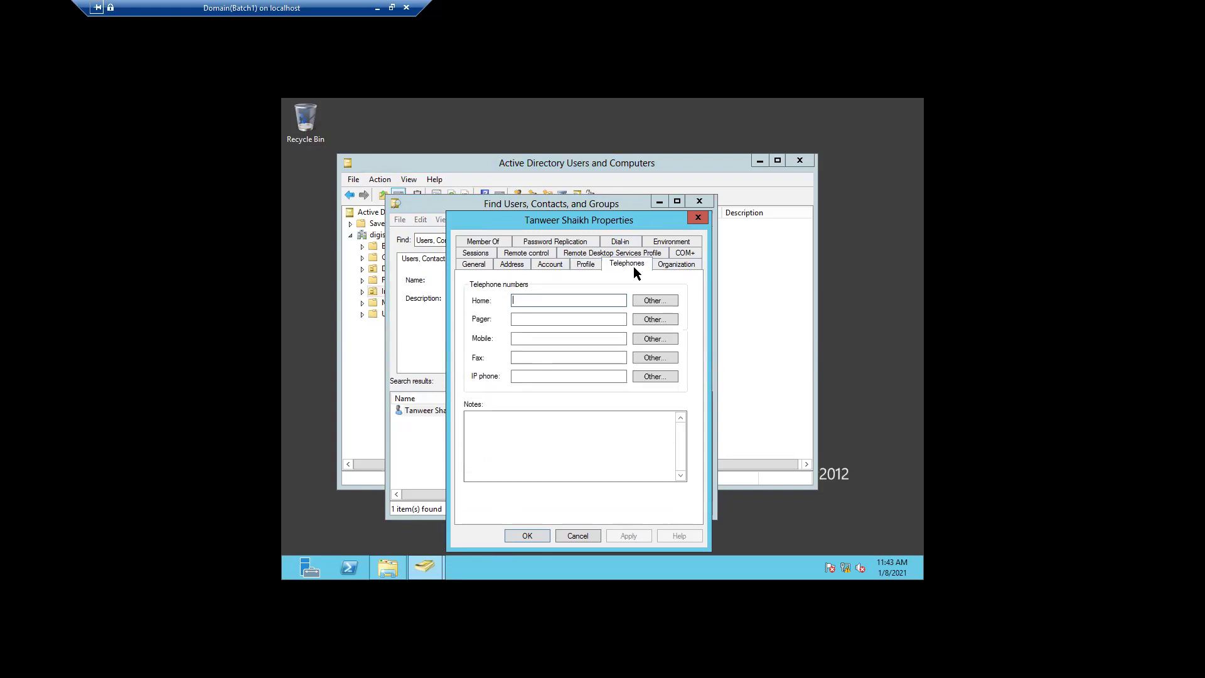
left_click(676, 264)
left_click(552, 264)
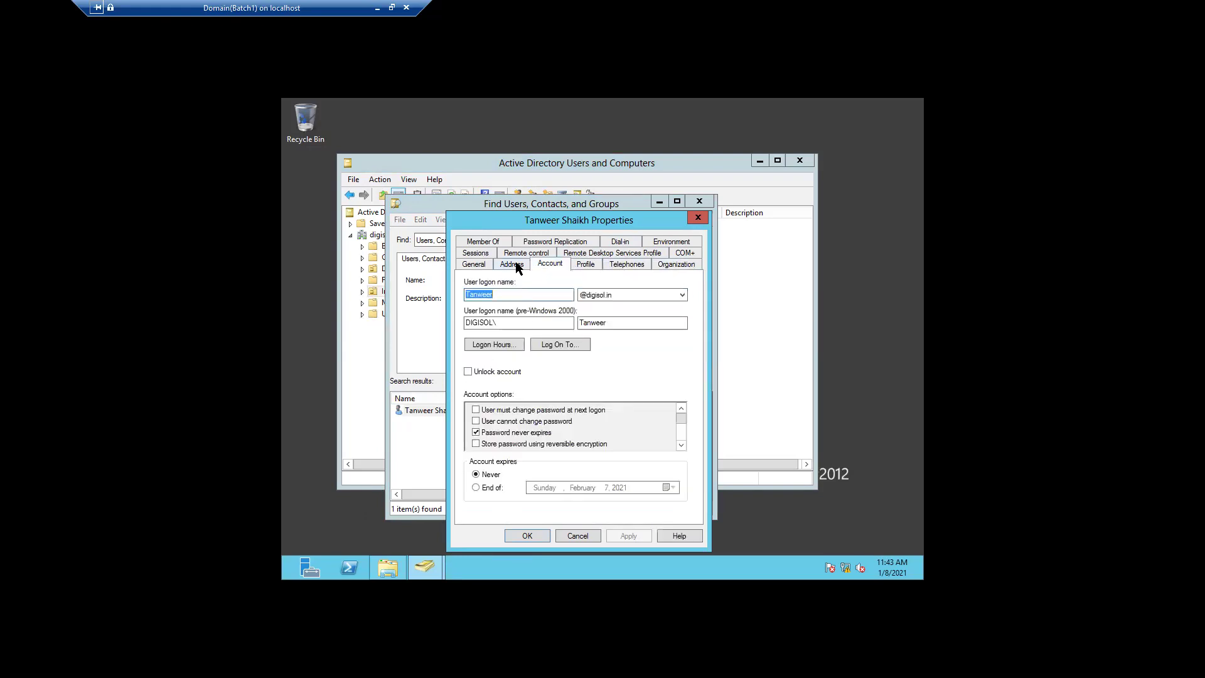
left_click(511, 264)
left_click(464, 264)
left_click(483, 241)
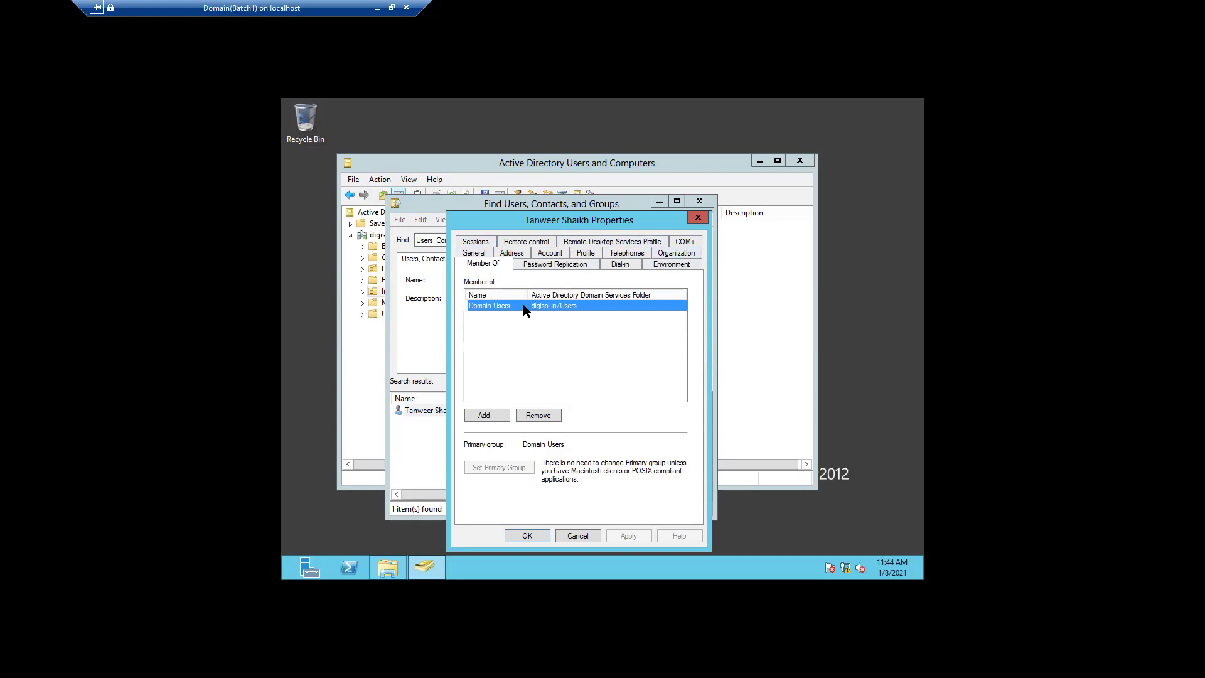
- Close the search dialogs and enable View > Advanced Features from the console root
left_click(697, 219)
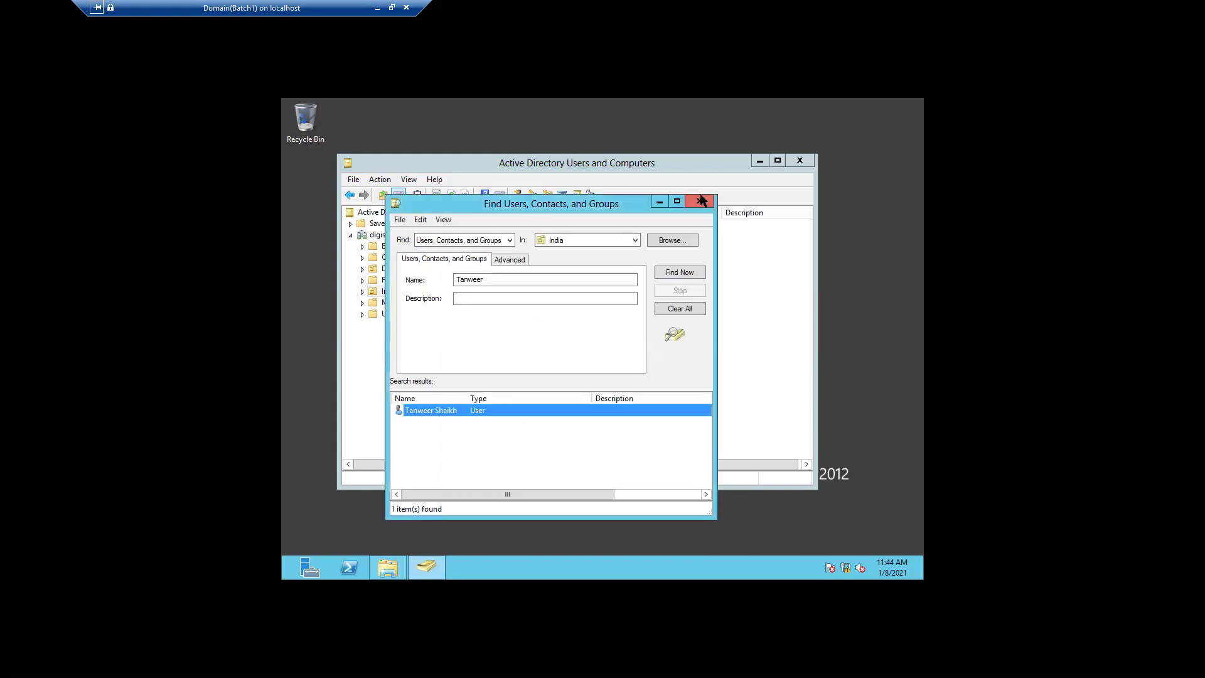
left_click(699, 201)
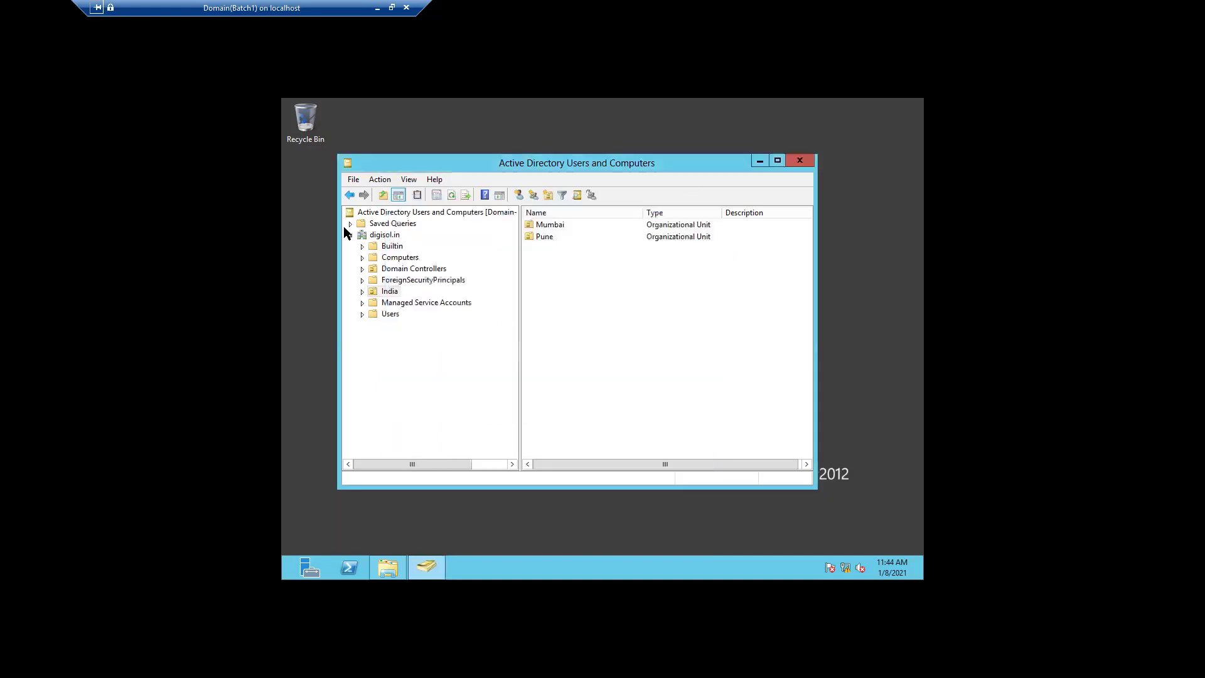
left_click(382, 234)
right_click(383, 230)
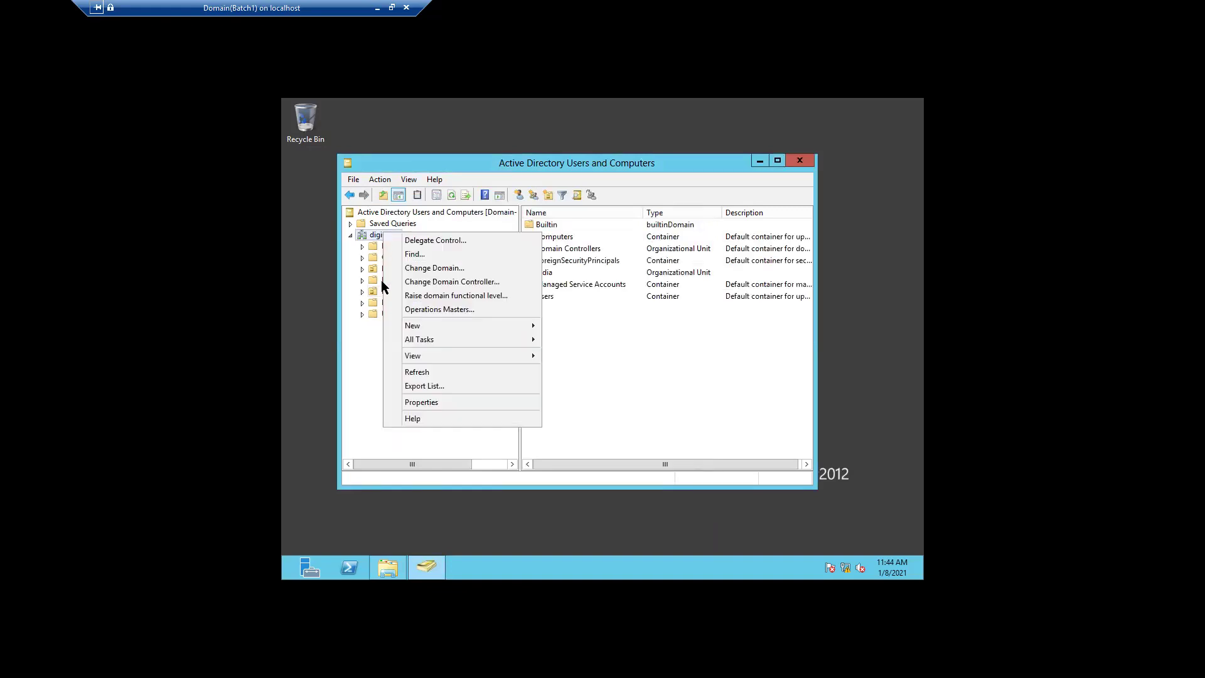
left_click(376, 213)
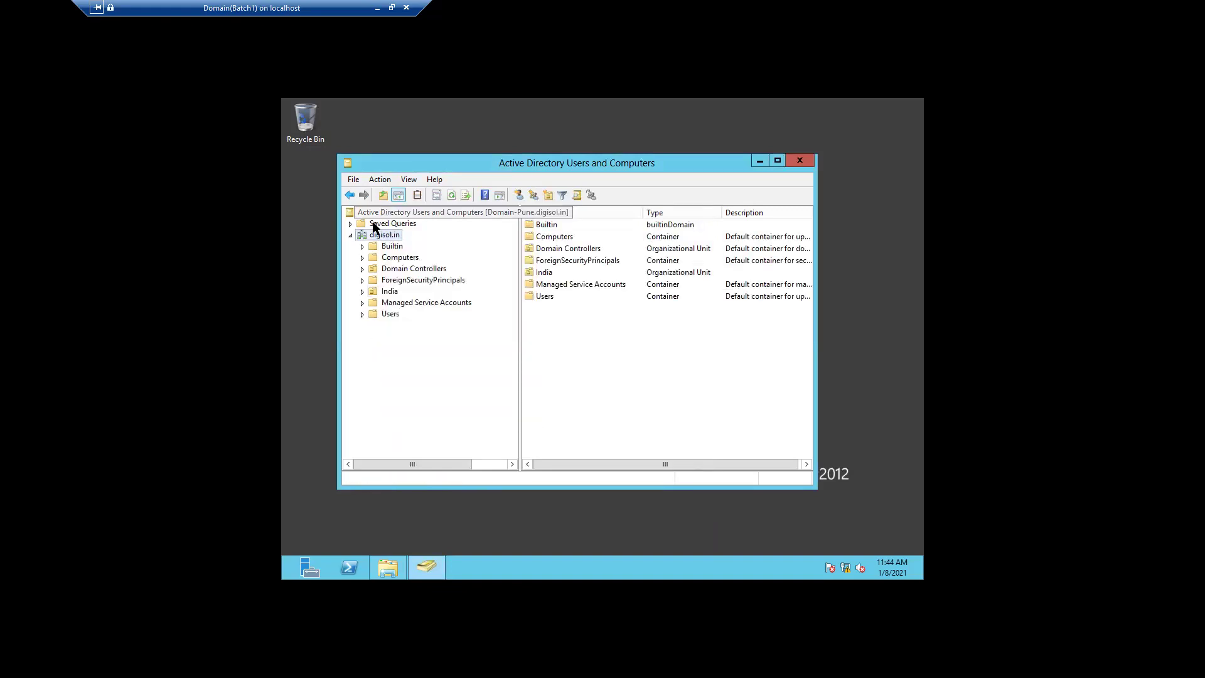
right_click(376, 216)
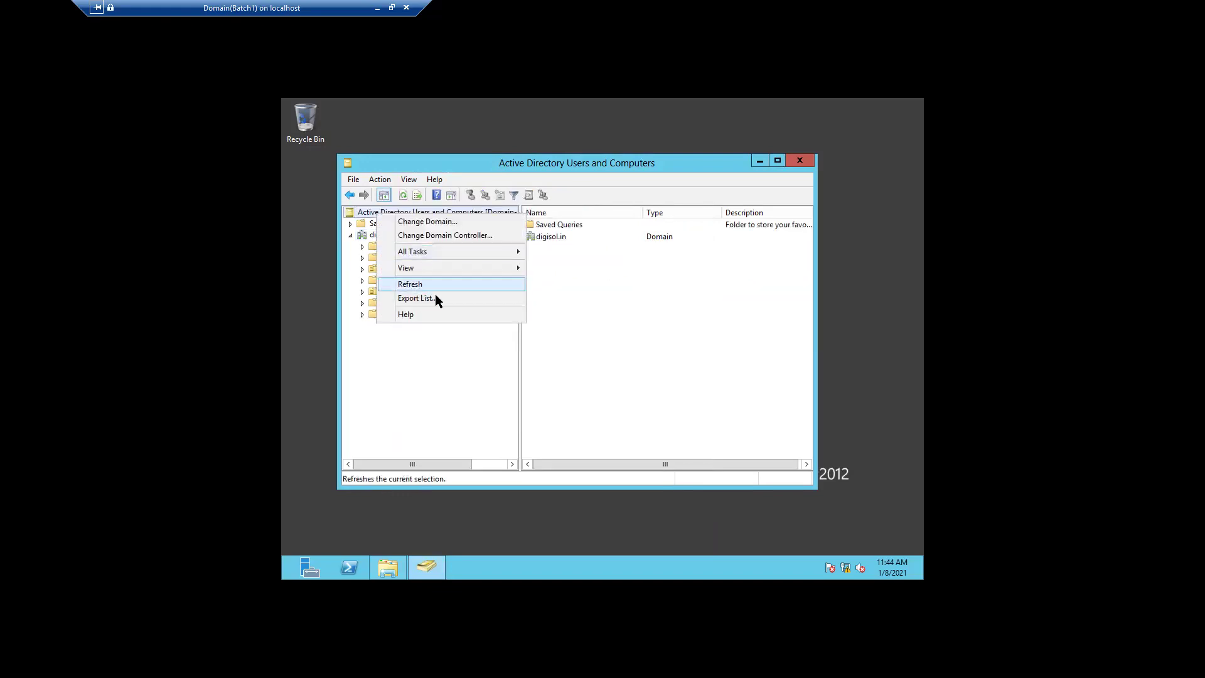
mouse_move(458, 267)
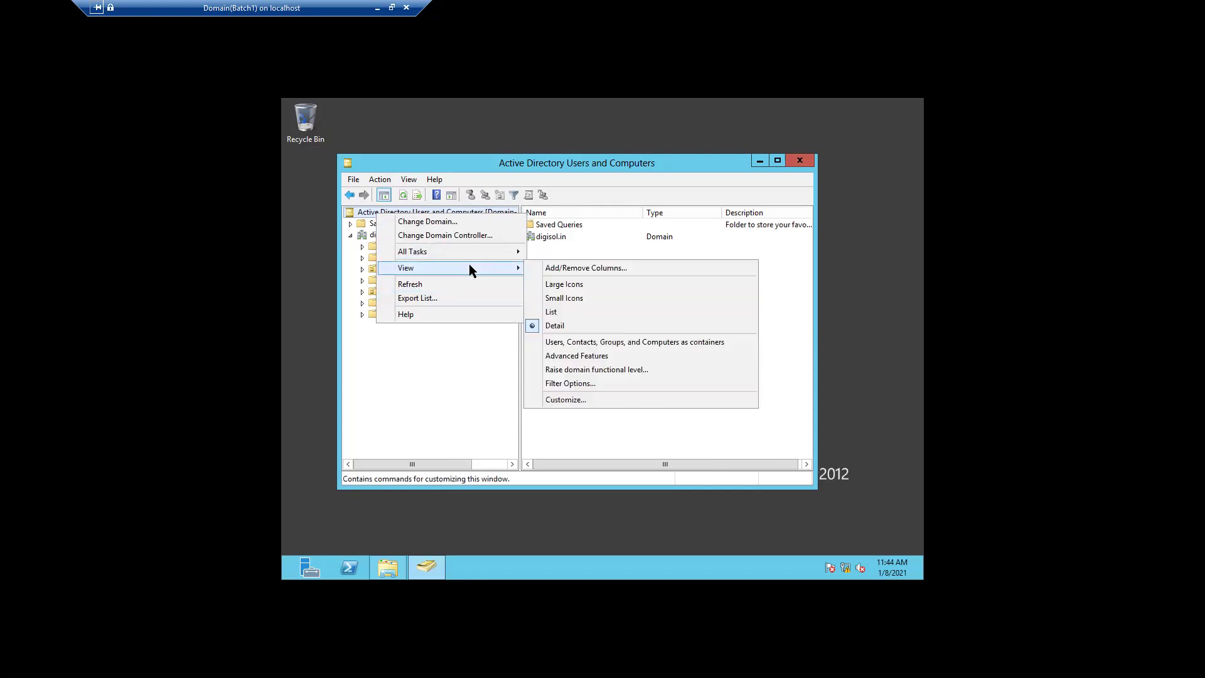
left_click(574, 356)
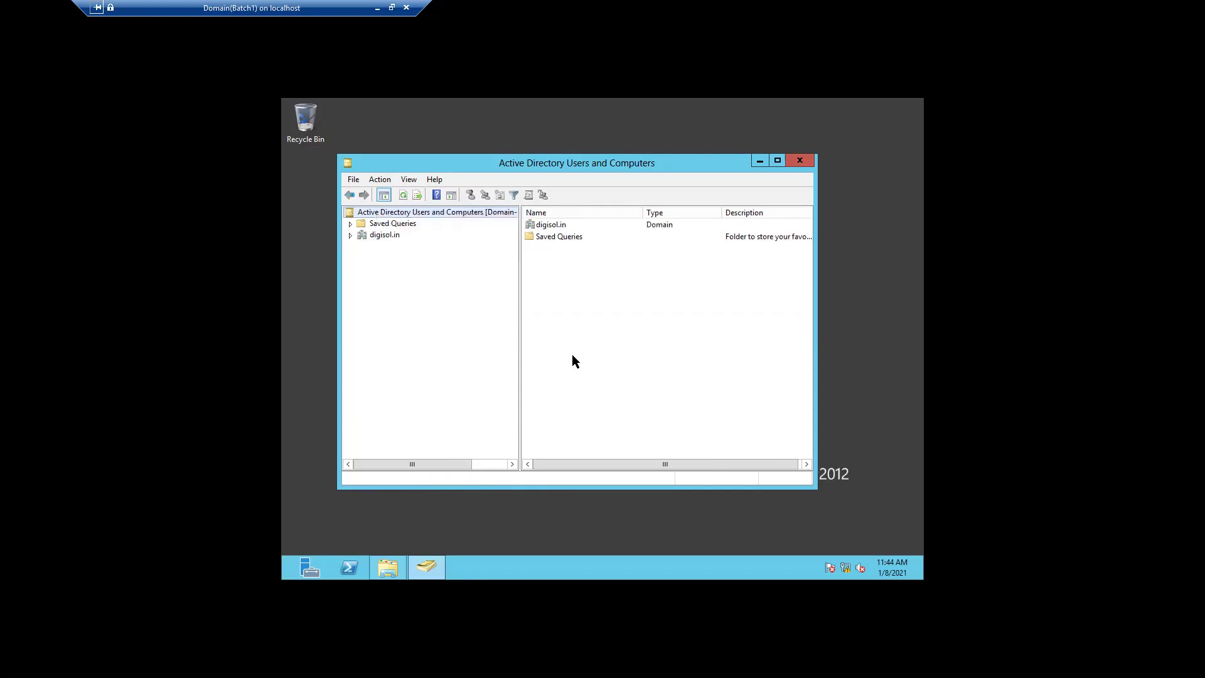
- Open View > Filter Options for the digisol.in domain
left_click(385, 235)
right_click(389, 236)
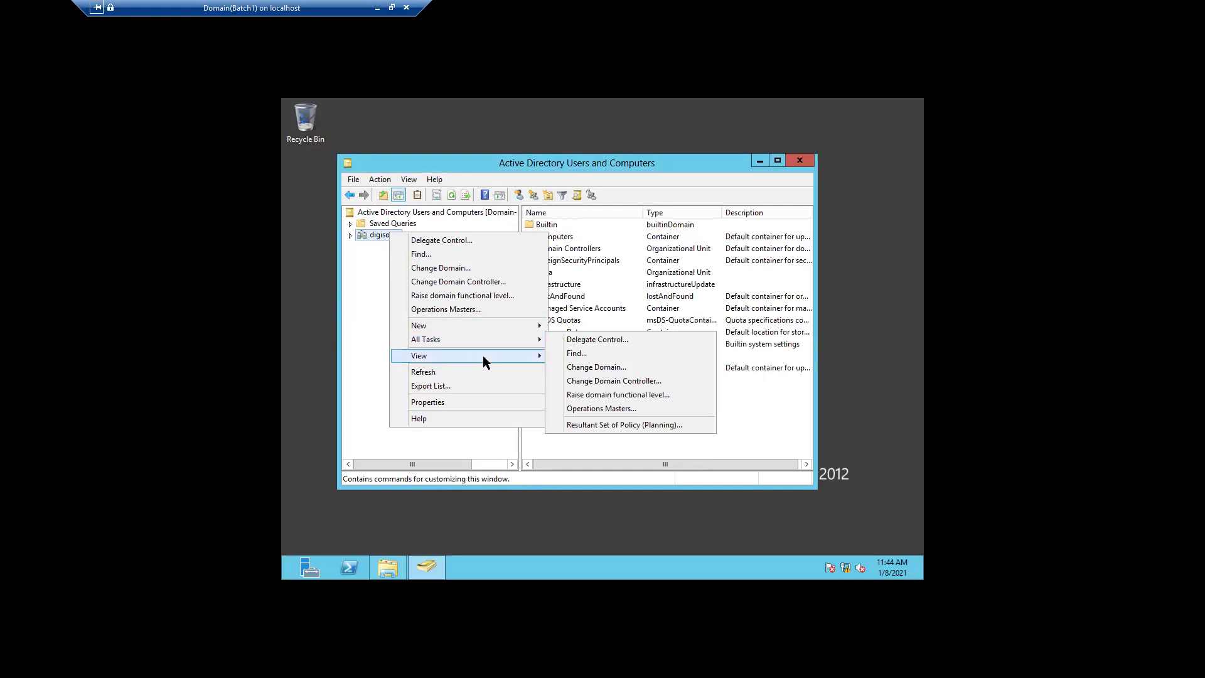
mouse_move(483, 356)
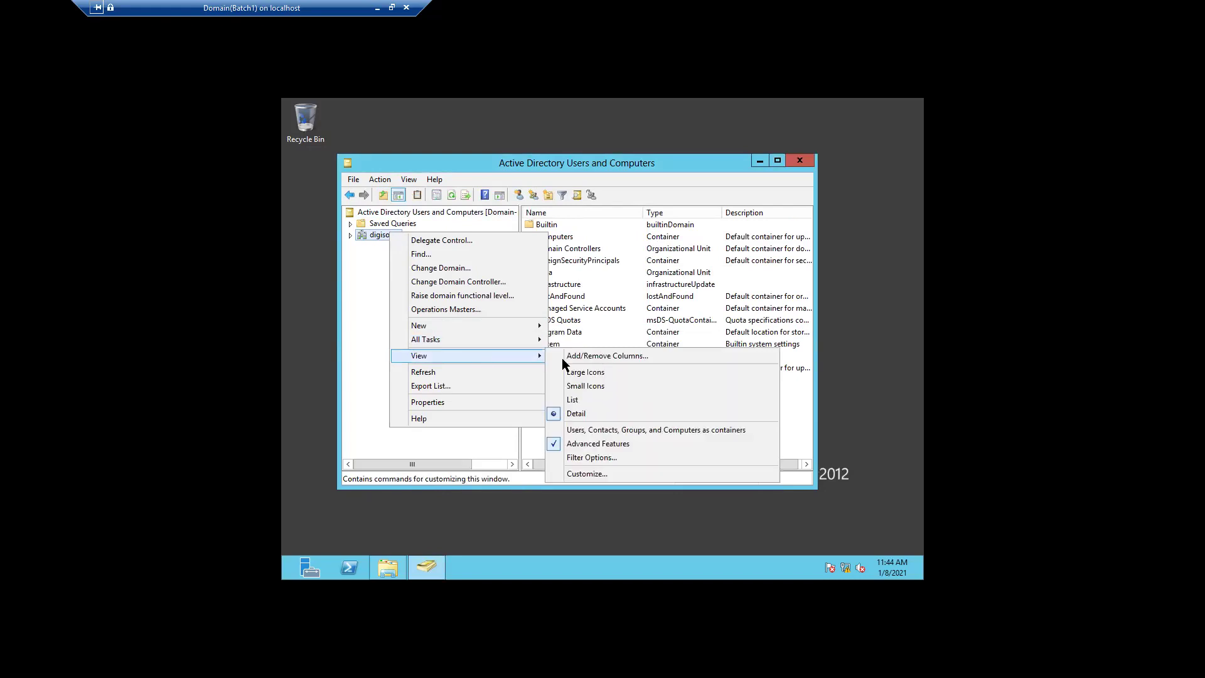
left_click(589, 455)
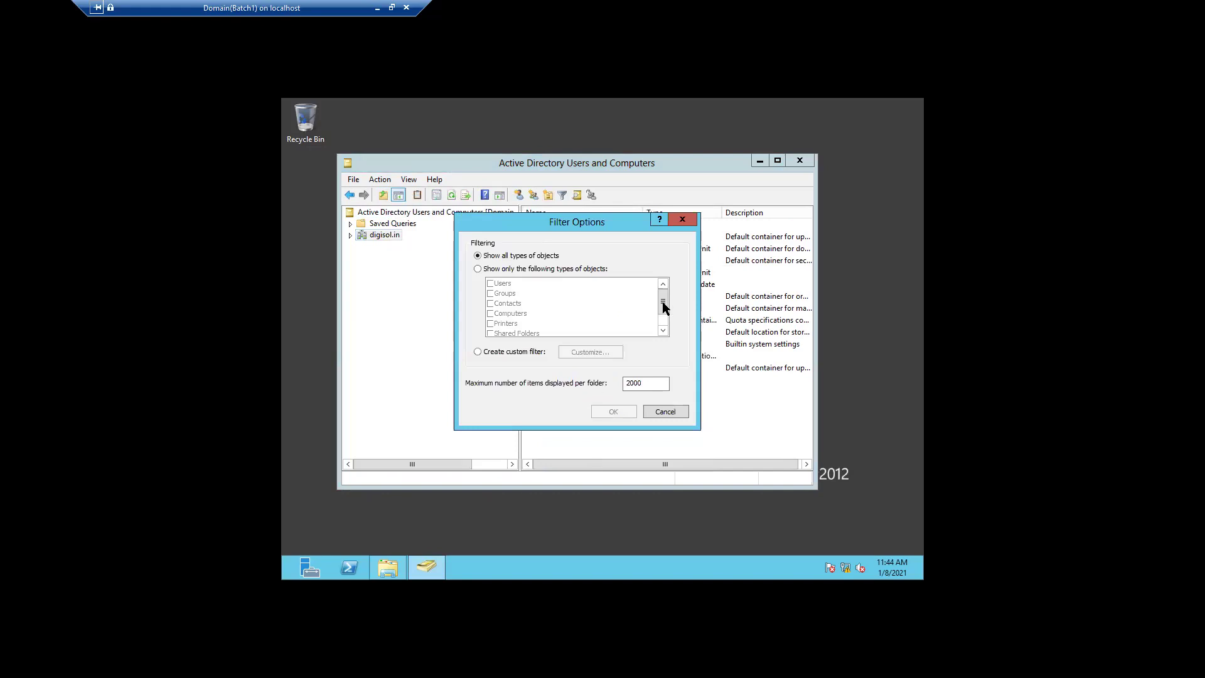
left_click(676, 411)
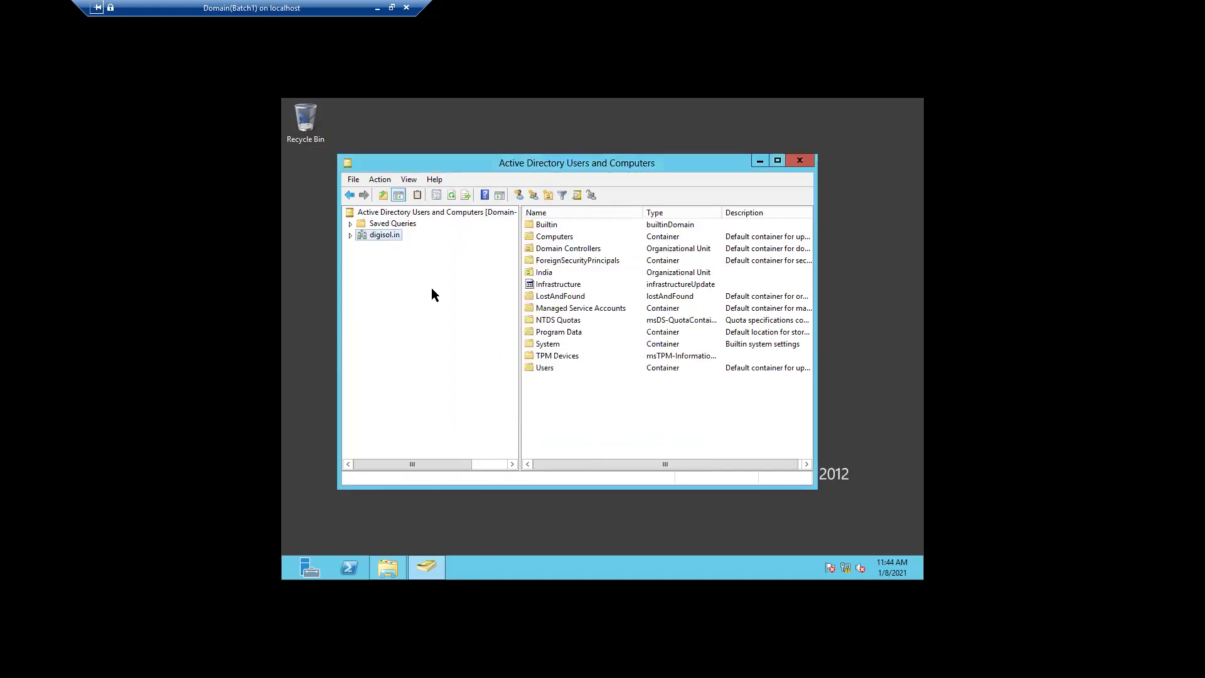
right_click(387, 235)
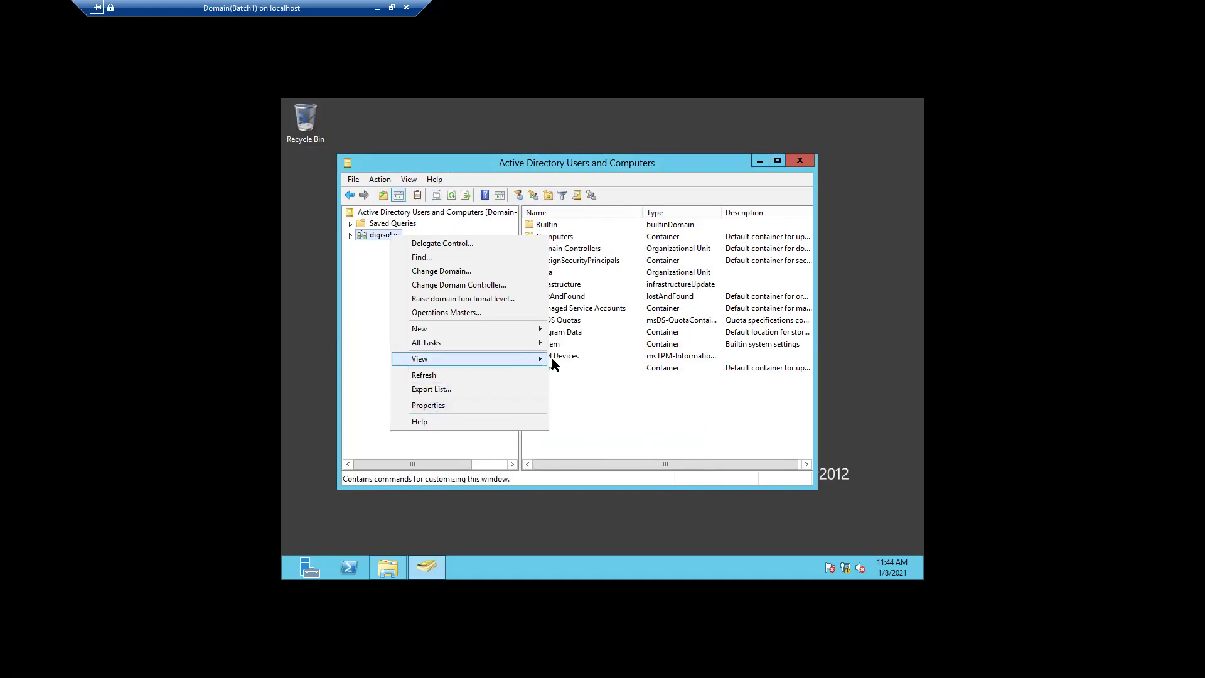
mouse_move(543, 359)
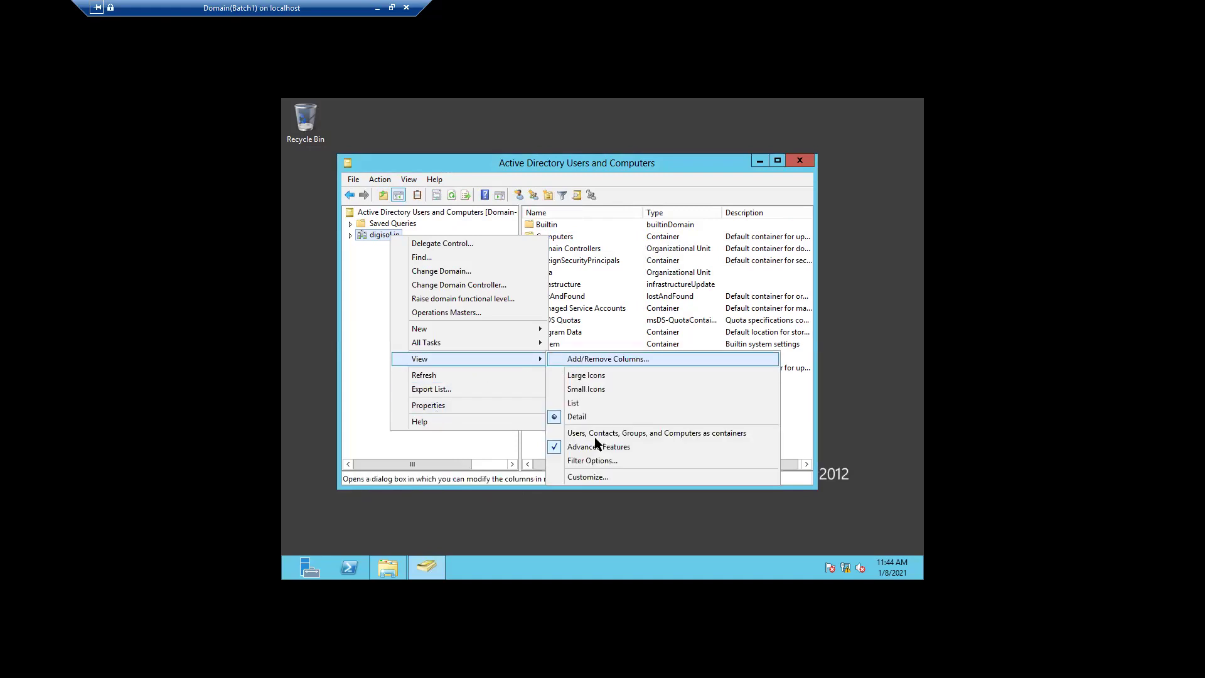
left_click(593, 477)
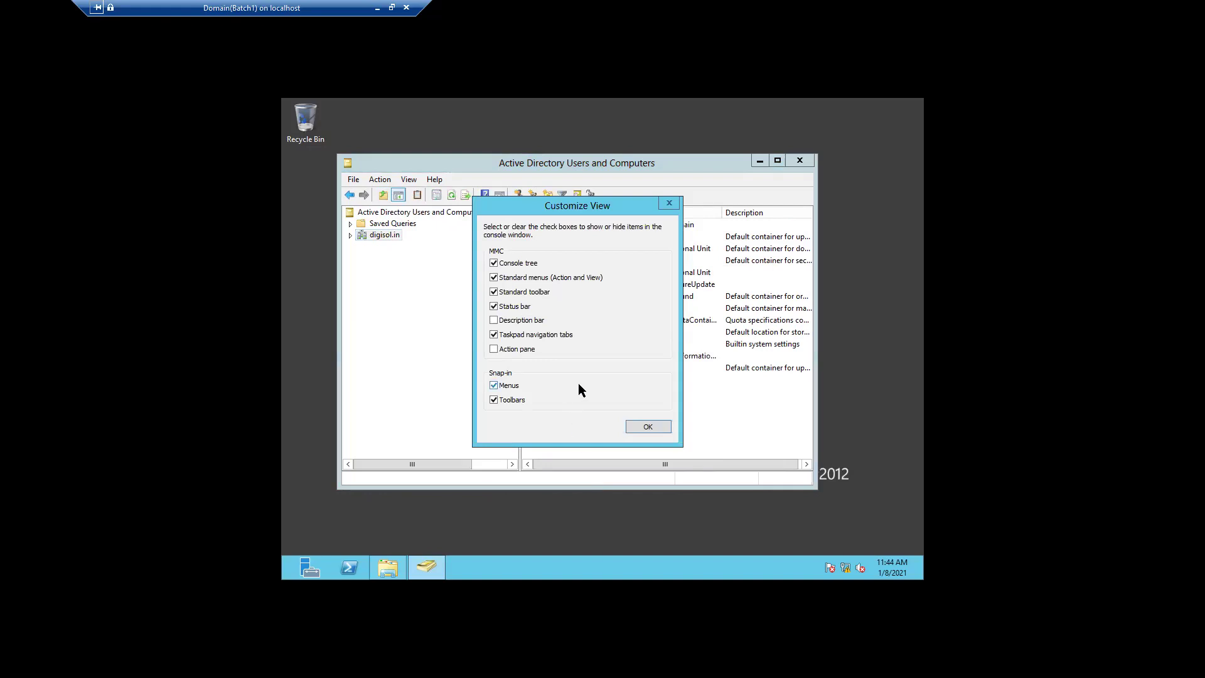
left_click(664, 428)
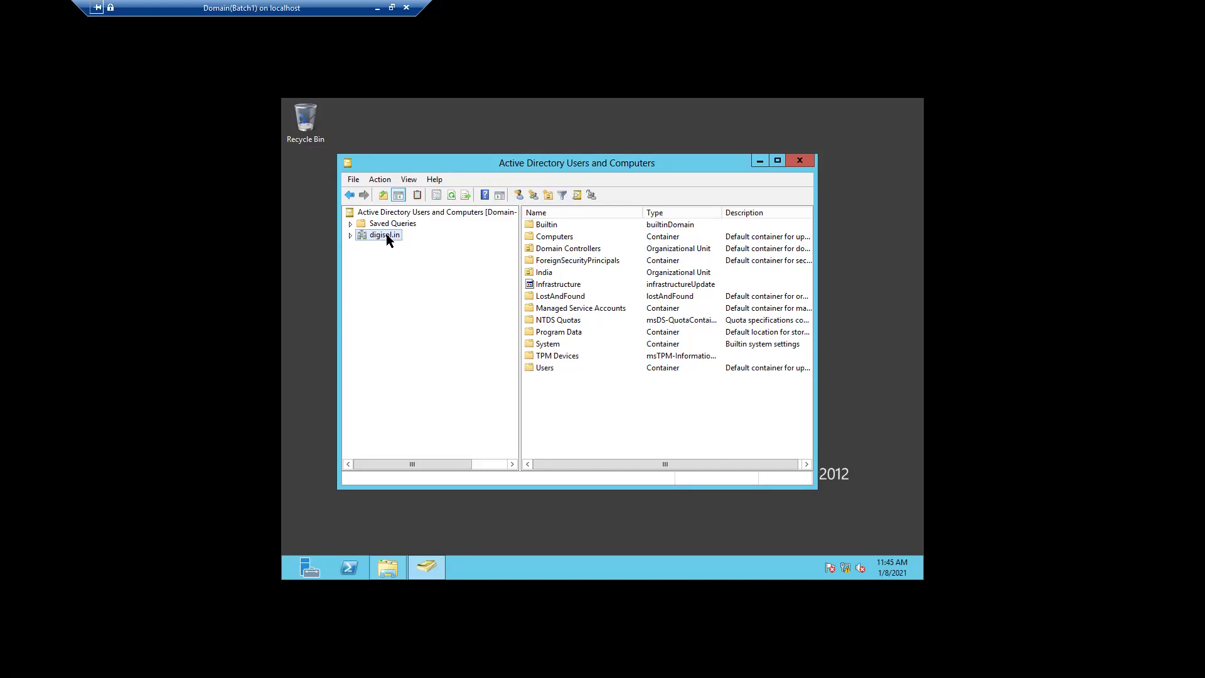
- Find the user by name and view its Object tab, canonical path digisol.in/India/Pune/Technical Team
left_click(575, 195)
left_click(501, 280)
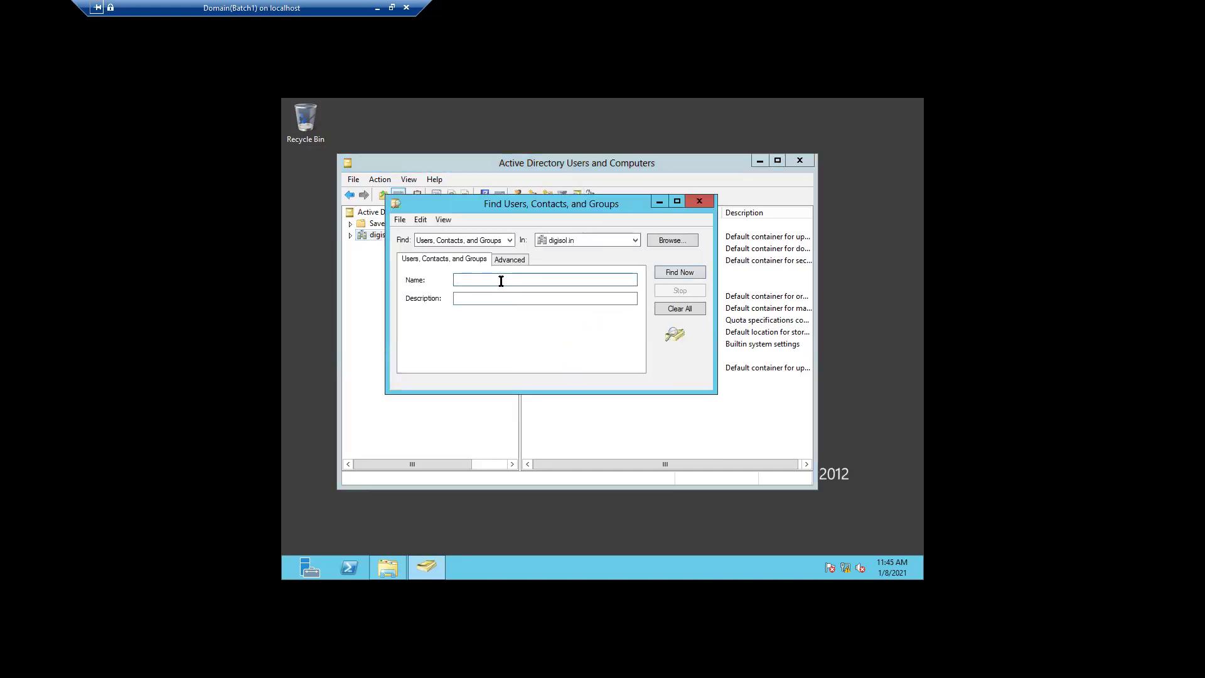
type("tanweer")
left_click(665, 267)
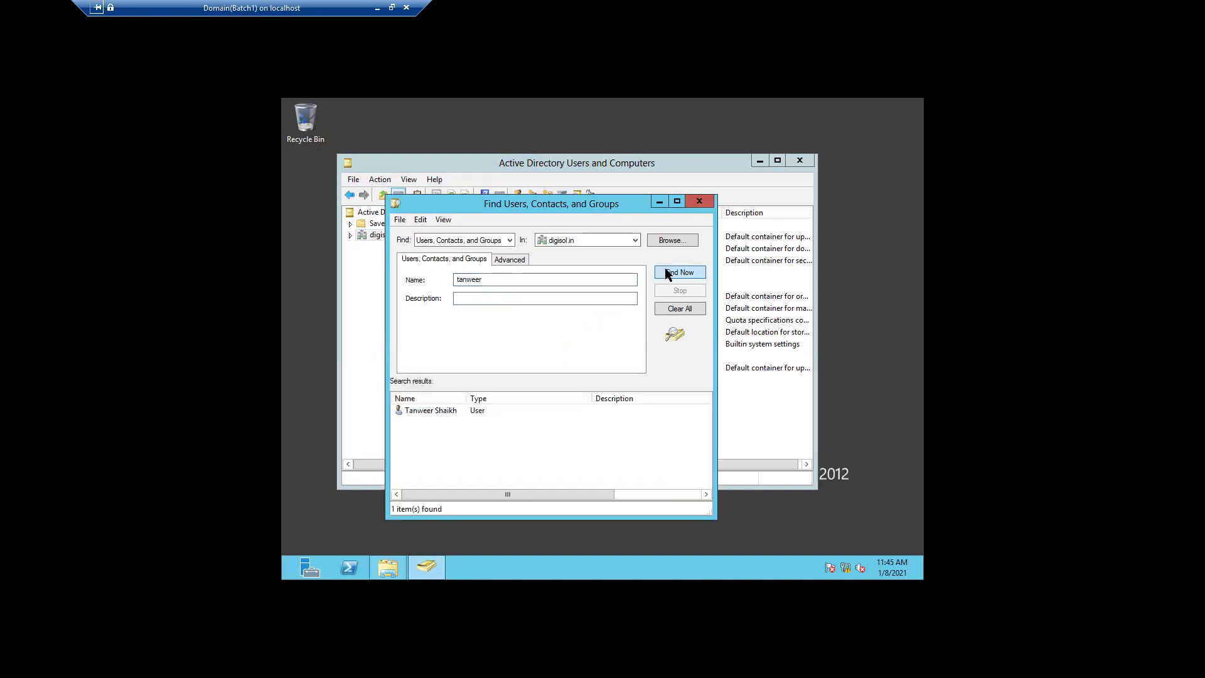
double_click(423, 411)
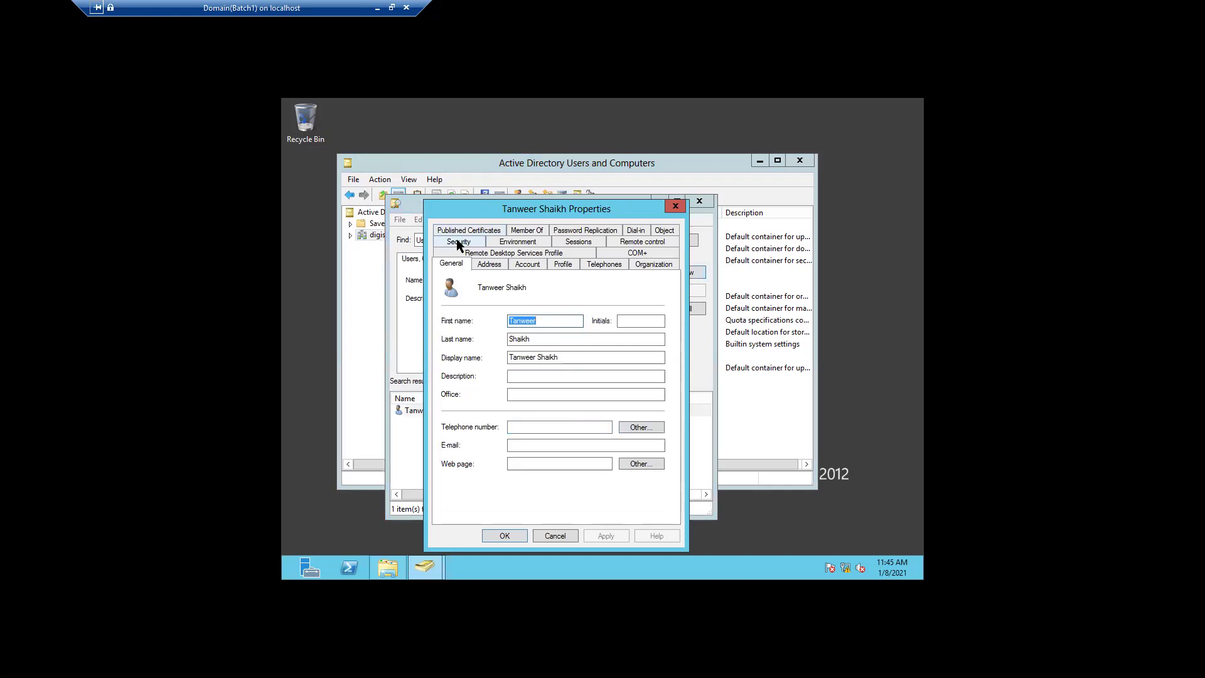
left_click(665, 231)
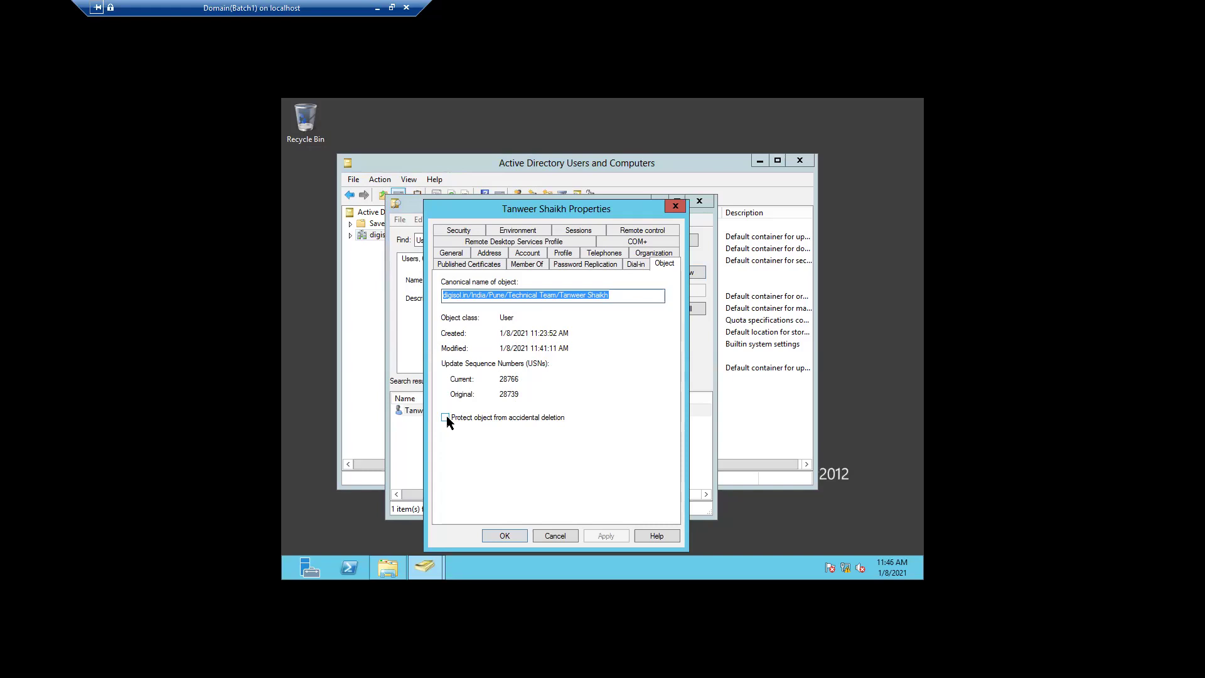
- Give the found user a new, confirmed password and unlock the account
left_click(550, 537)
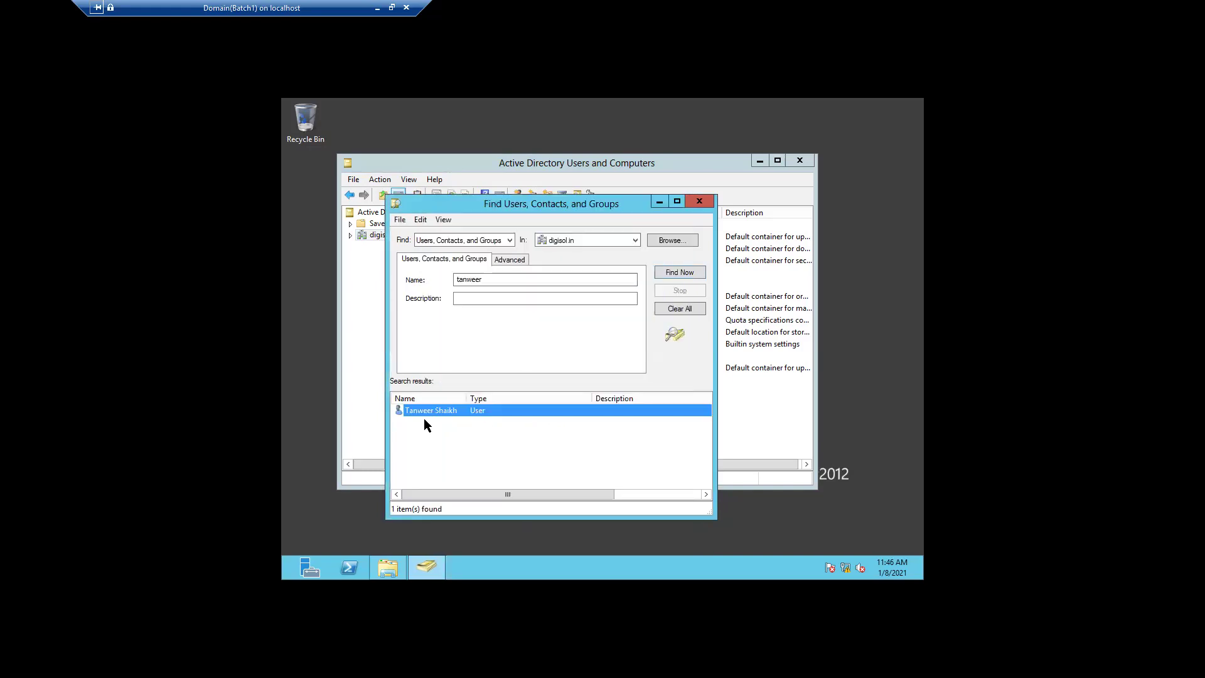
right_click(429, 414)
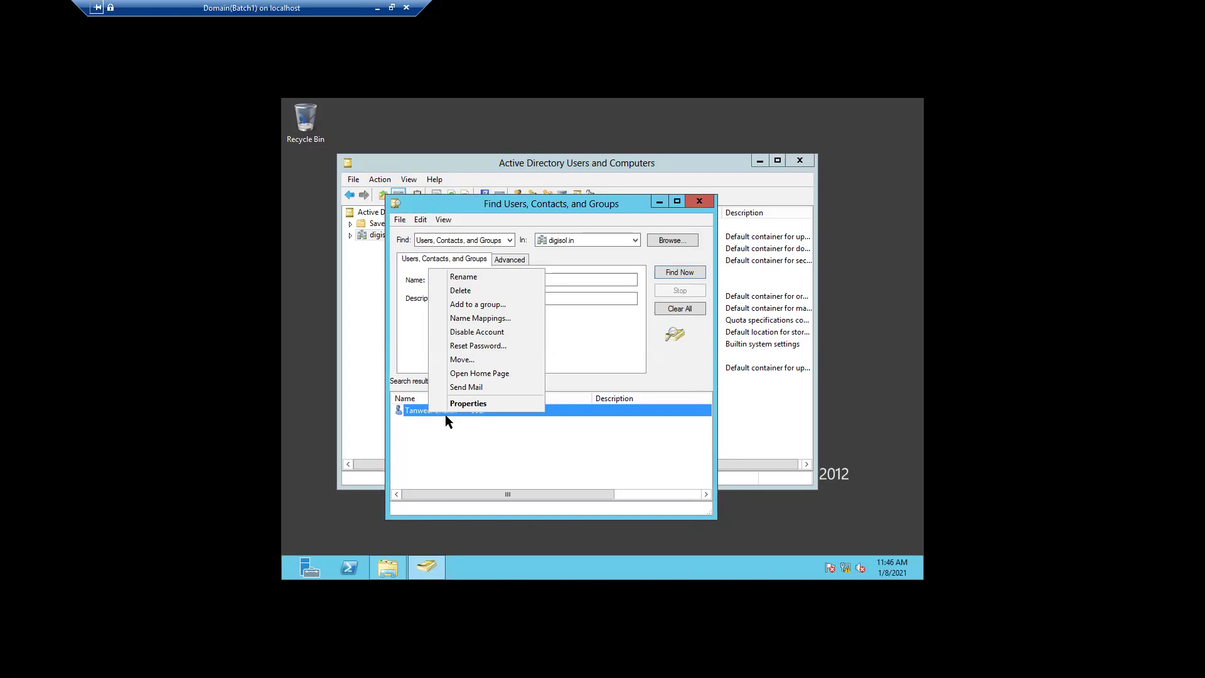
left_click(483, 347)
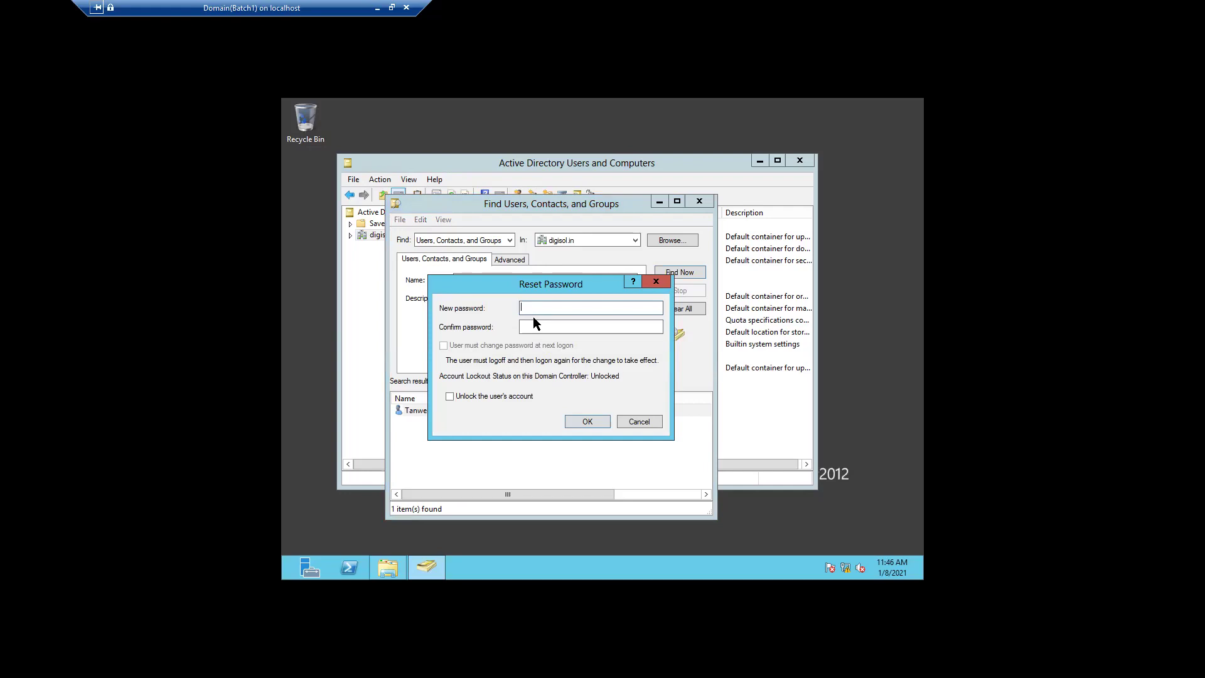
type("•••••")
left_click(590, 326)
type("••••••••••••")
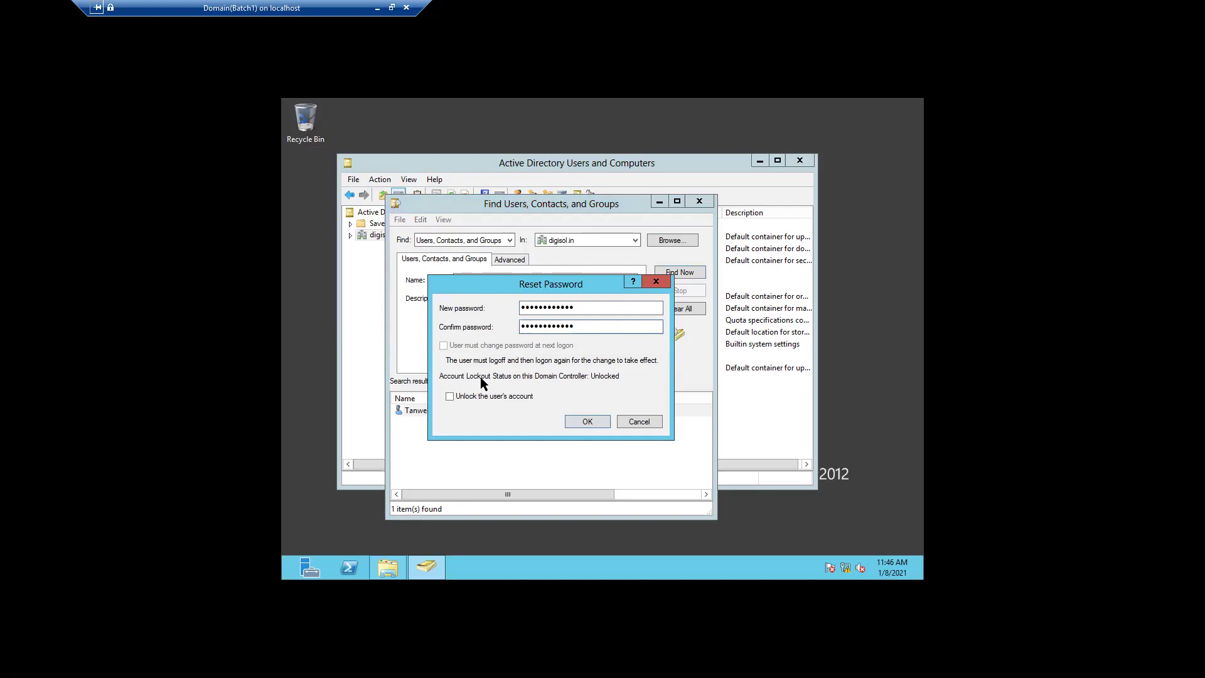
left_click(449, 396)
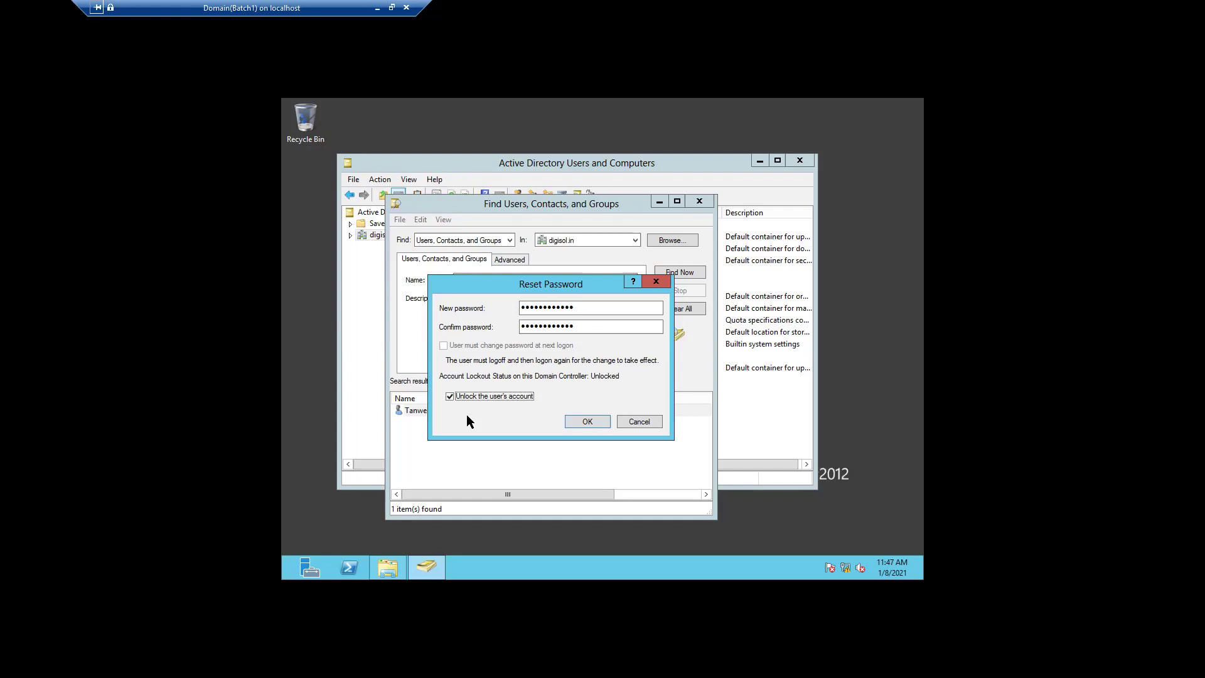
left_click(571, 420)
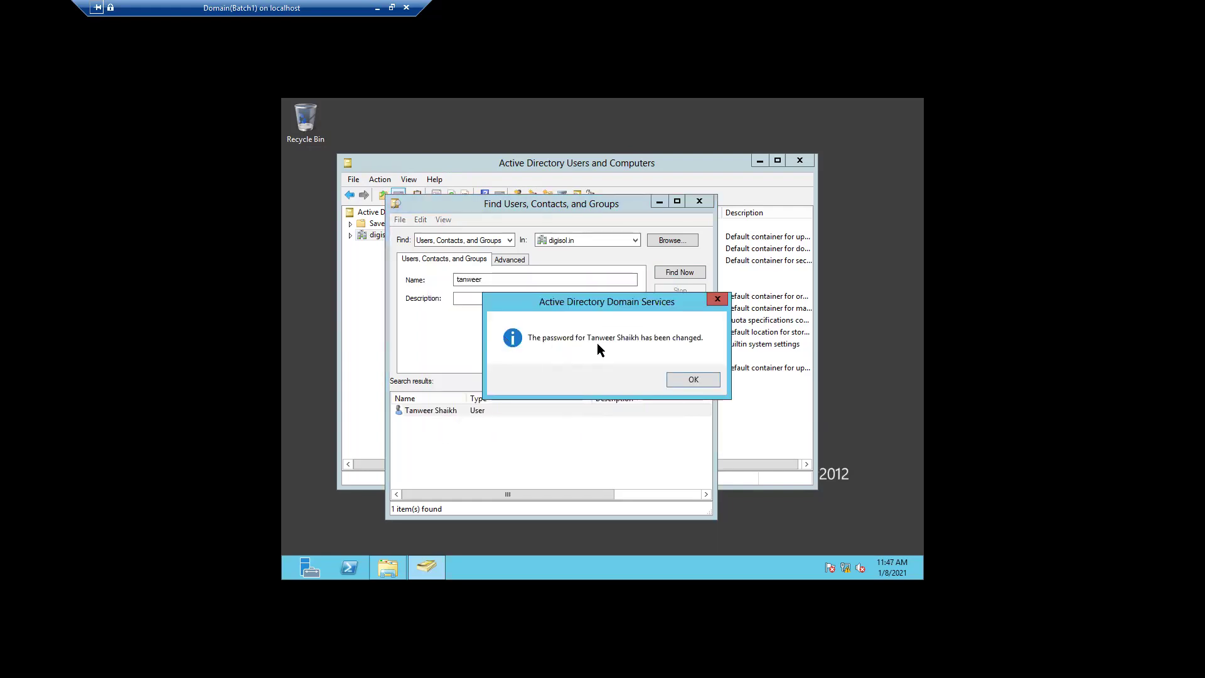
left_click(703, 379)
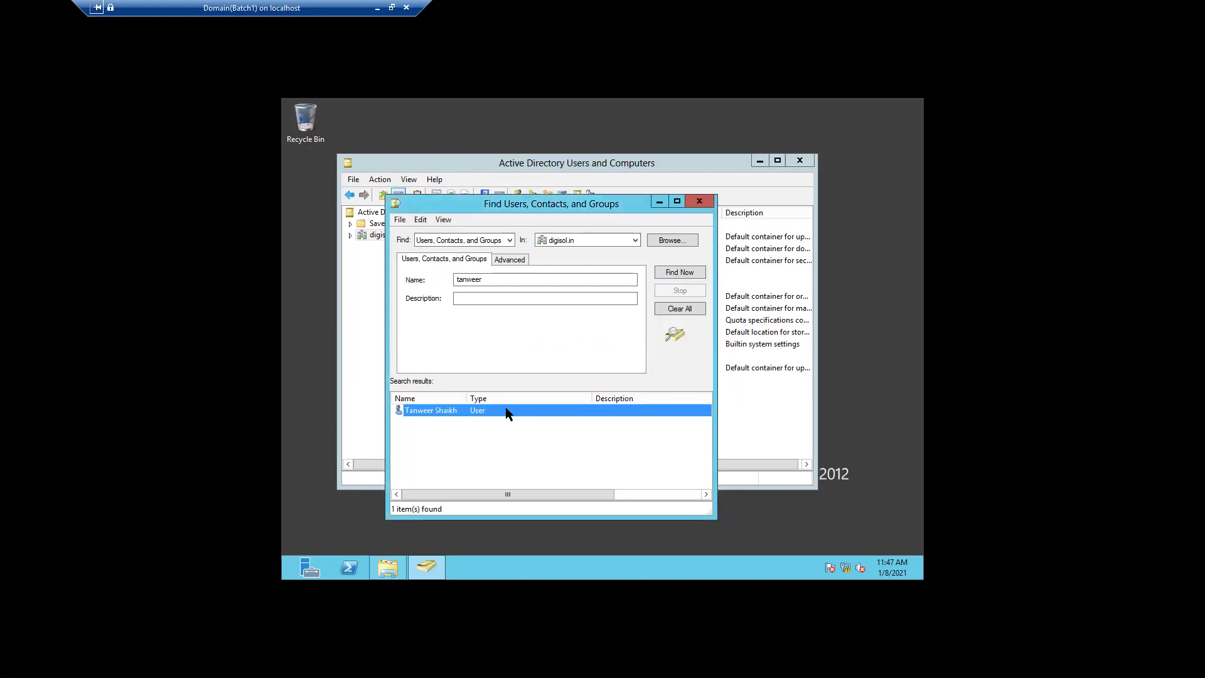
right_click(507, 412)
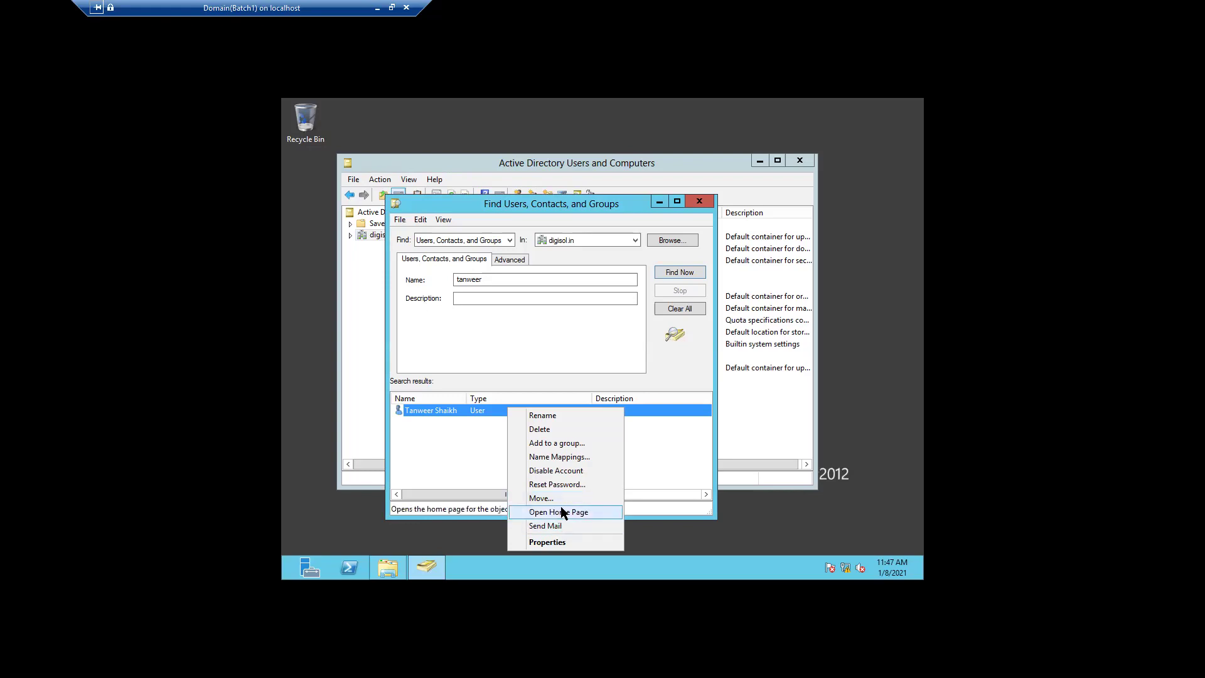
left_click(547, 542)
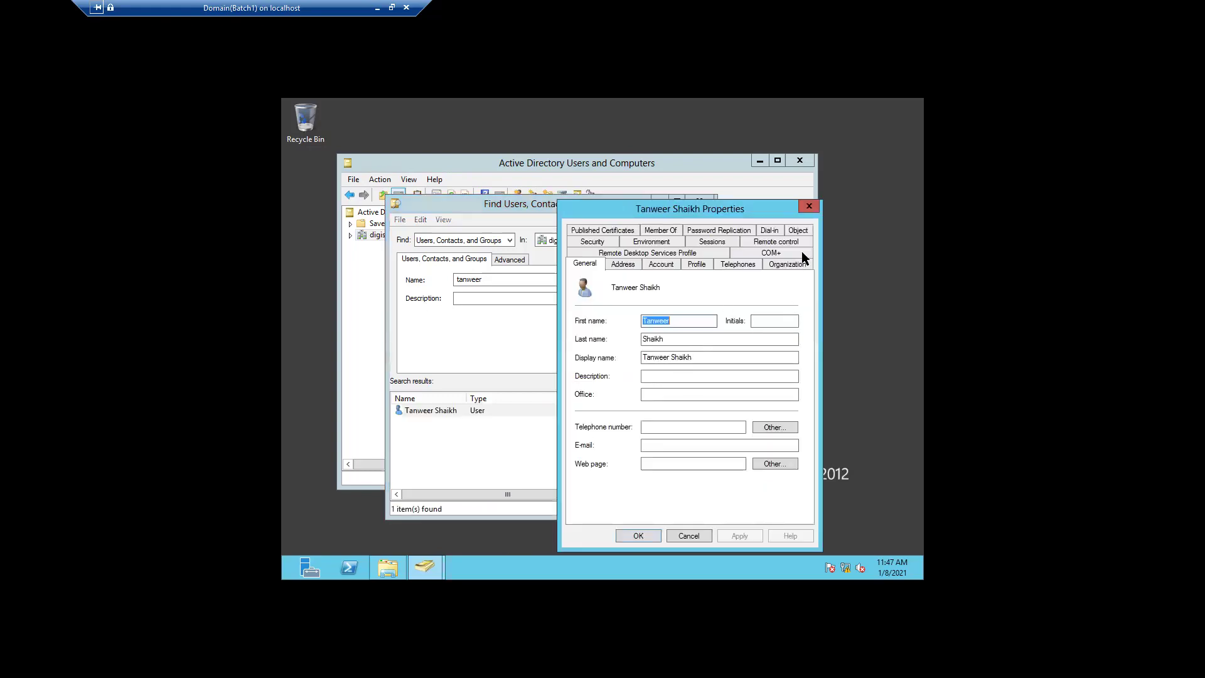
left_click(803, 205)
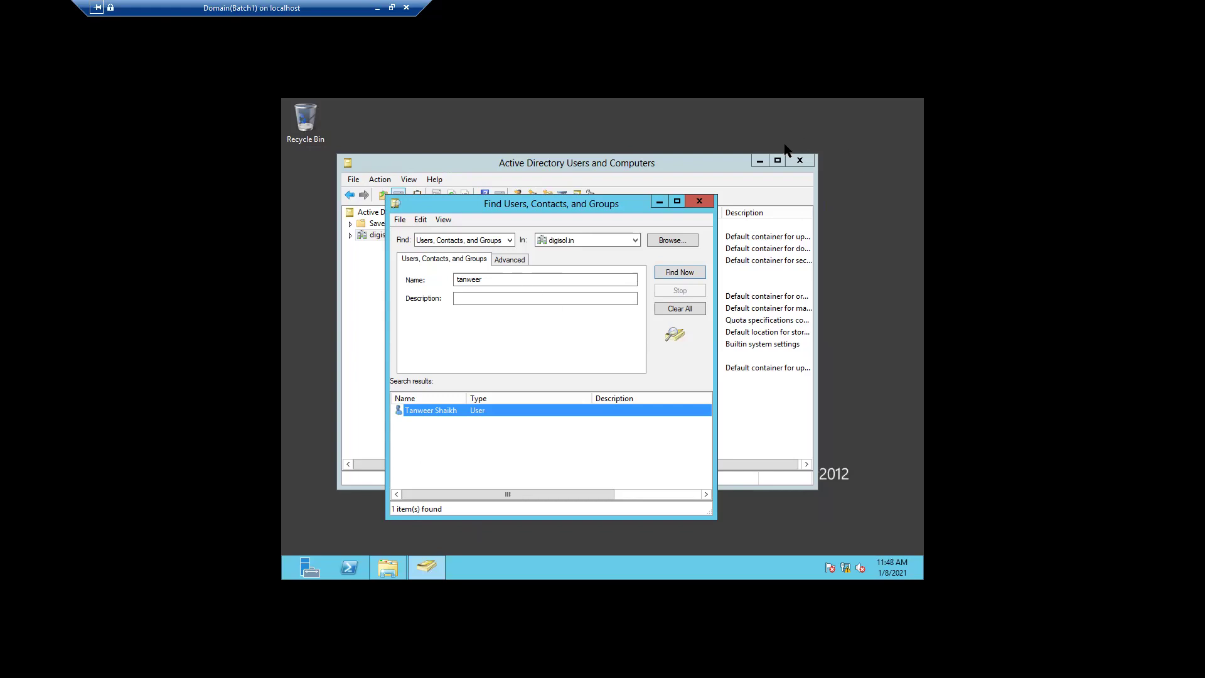
- Close the Find window and the directory console, then show Server Manager's Tools list
left_click(700, 202)
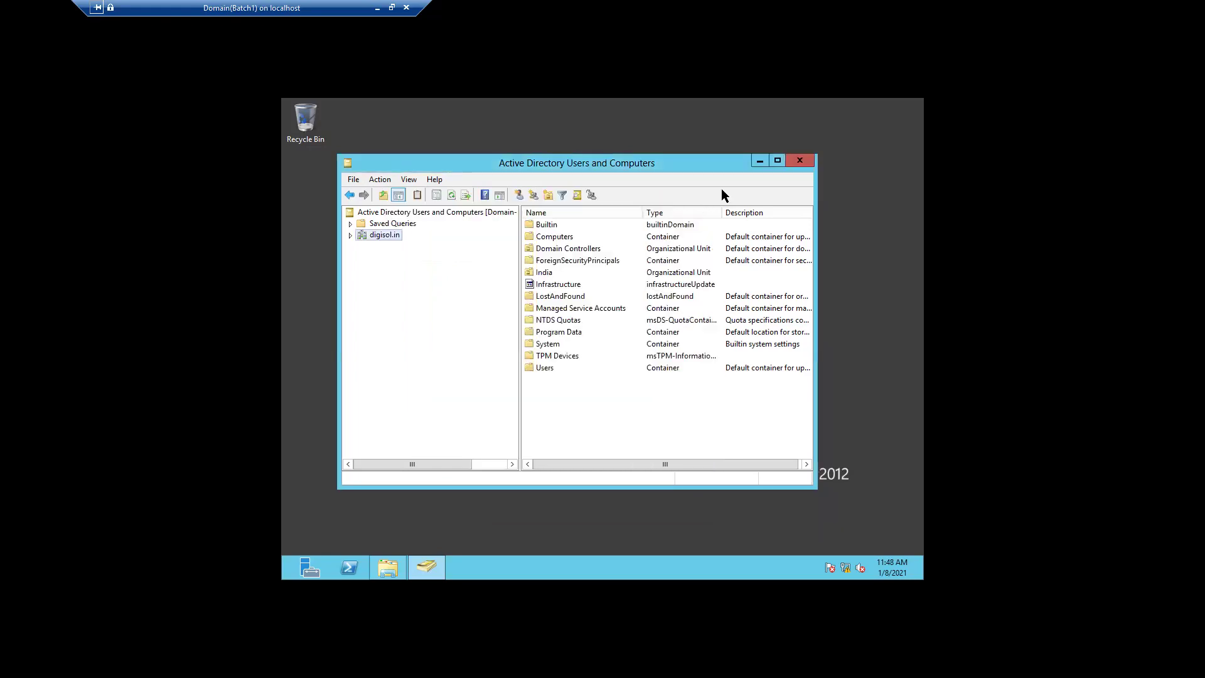
left_click(798, 161)
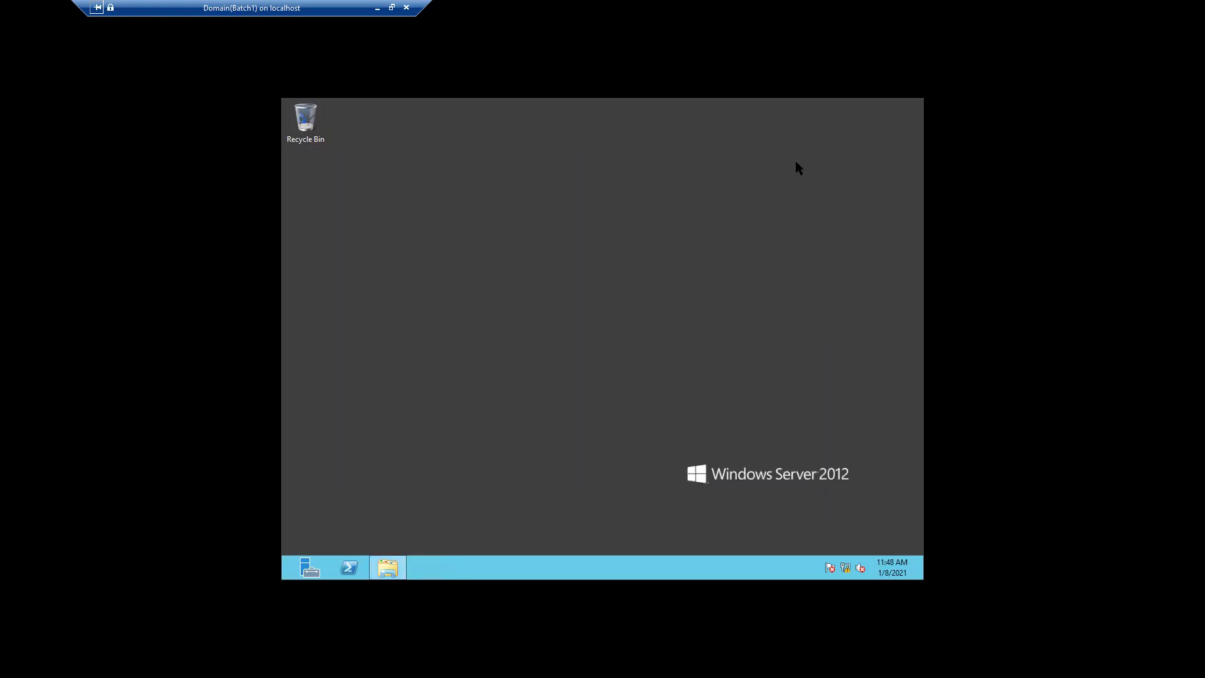
left_click(313, 571)
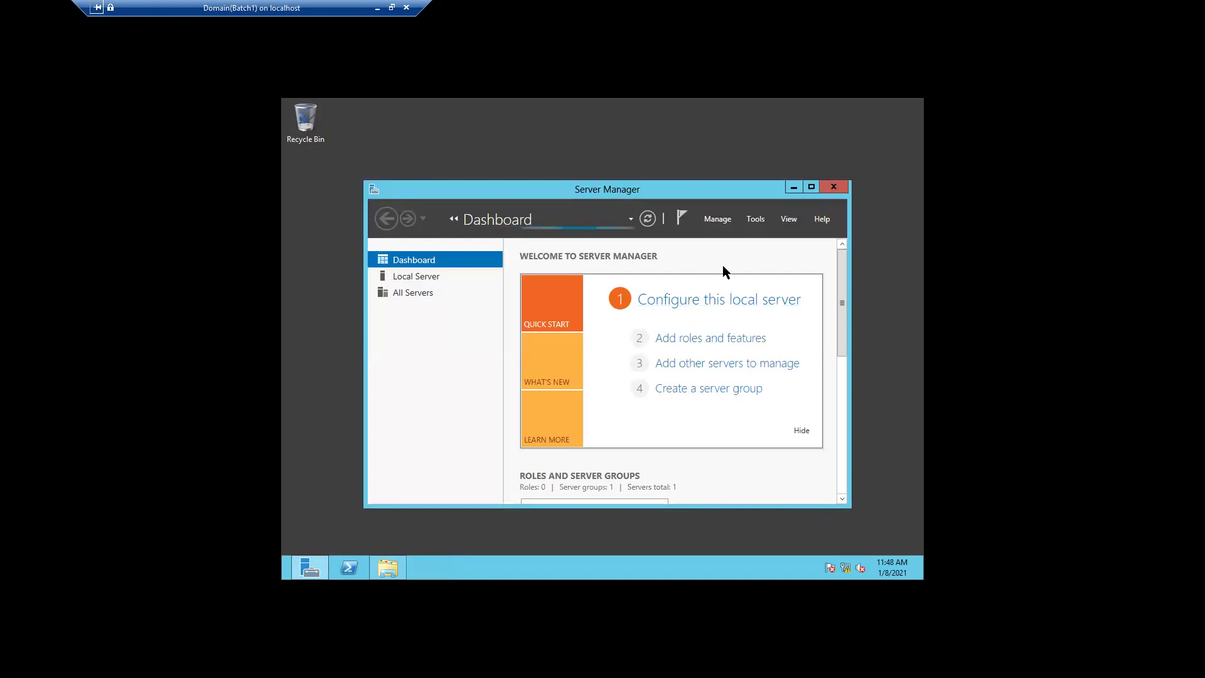
left_click(750, 220)
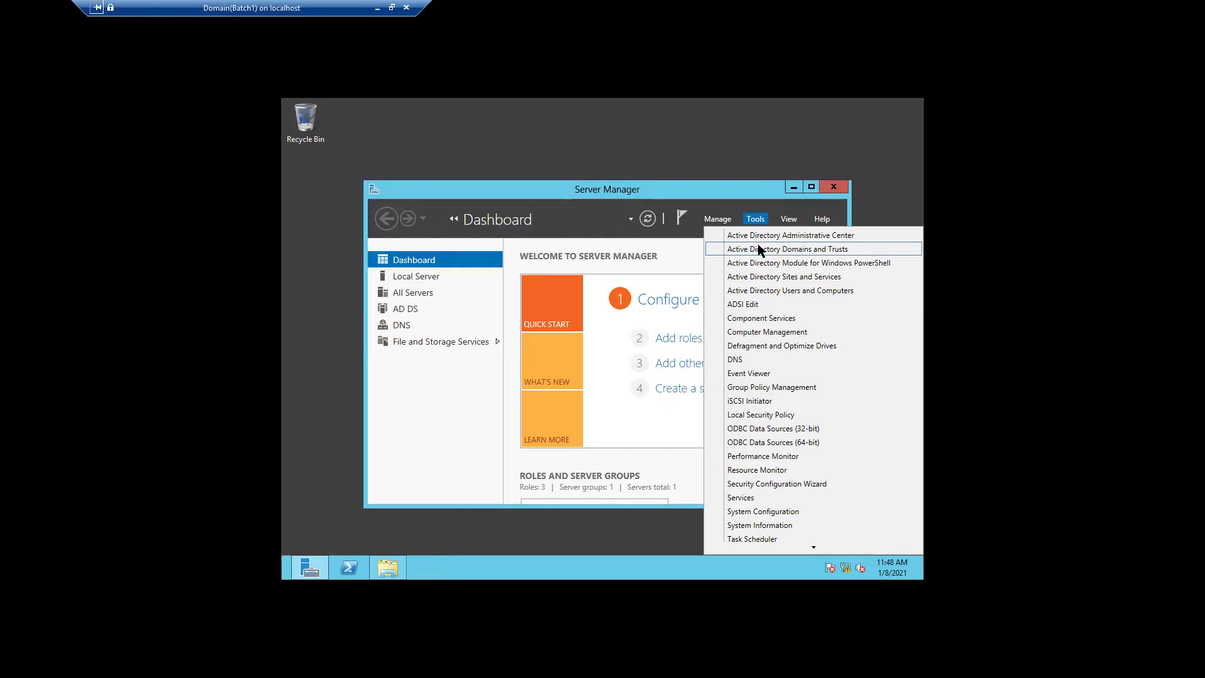
- Reopen Active Directory Users and Computers and expand digisol.in > India > Pune to HR team's New menu
left_click(791, 291)
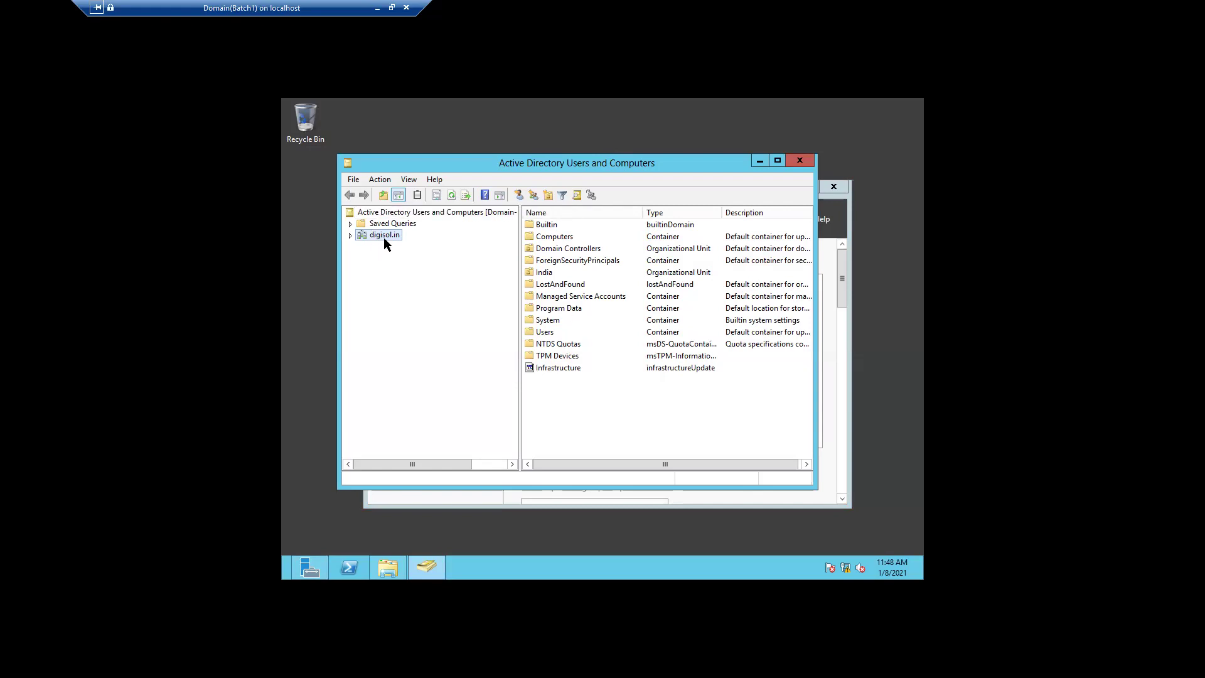
left_click(350, 235)
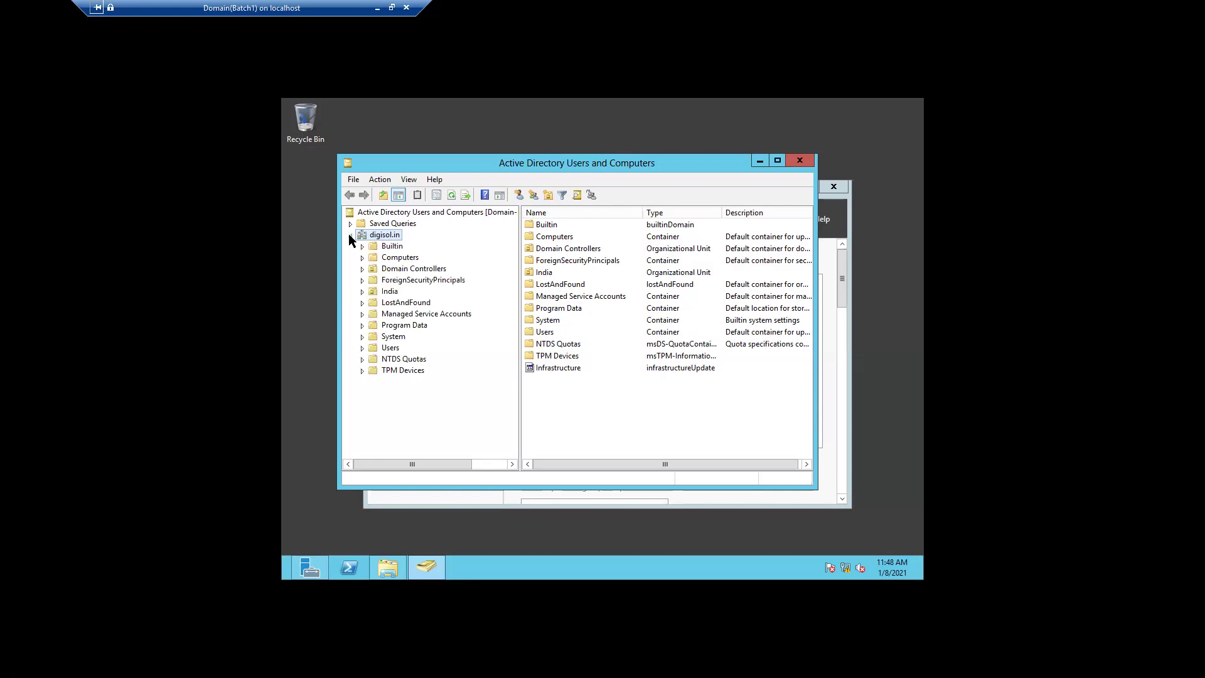
left_click(362, 291)
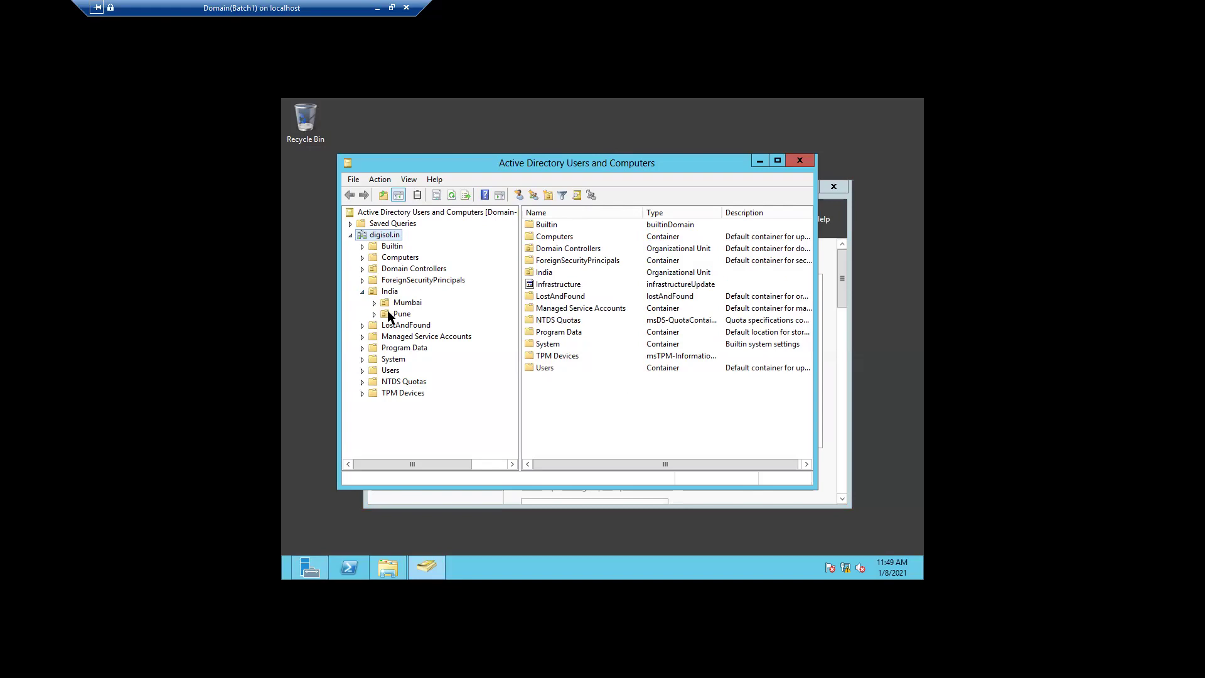
left_click(375, 313)
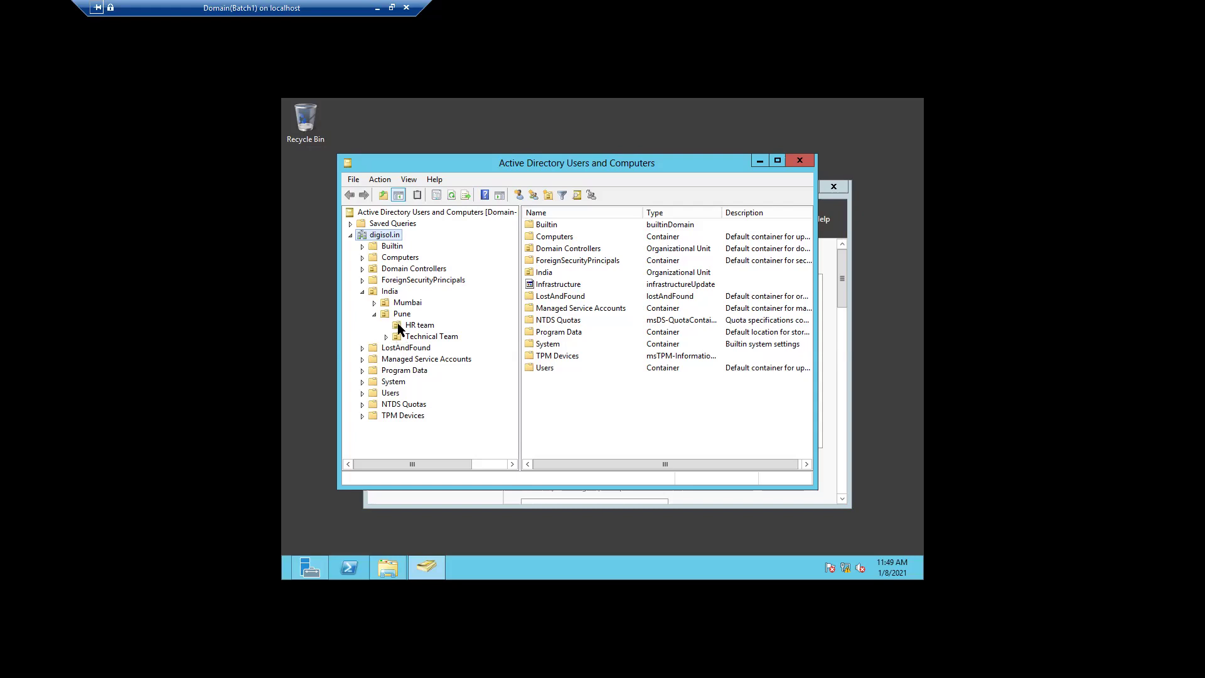
right_click(397, 324)
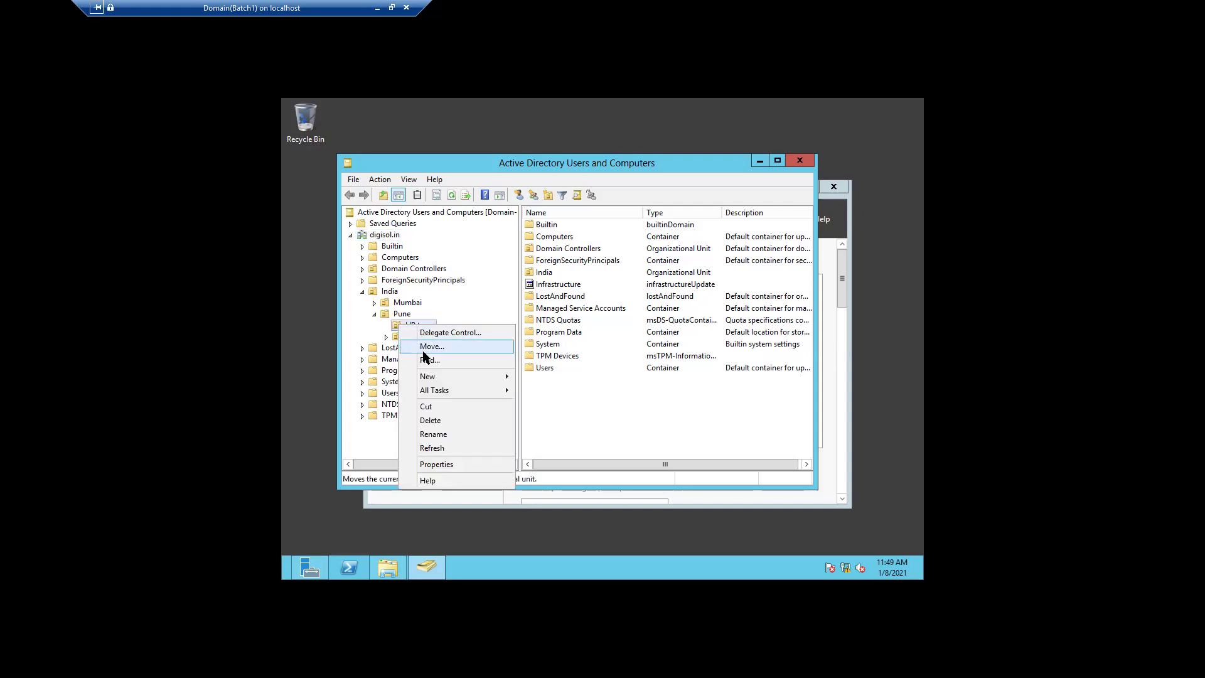
mouse_move(443, 373)
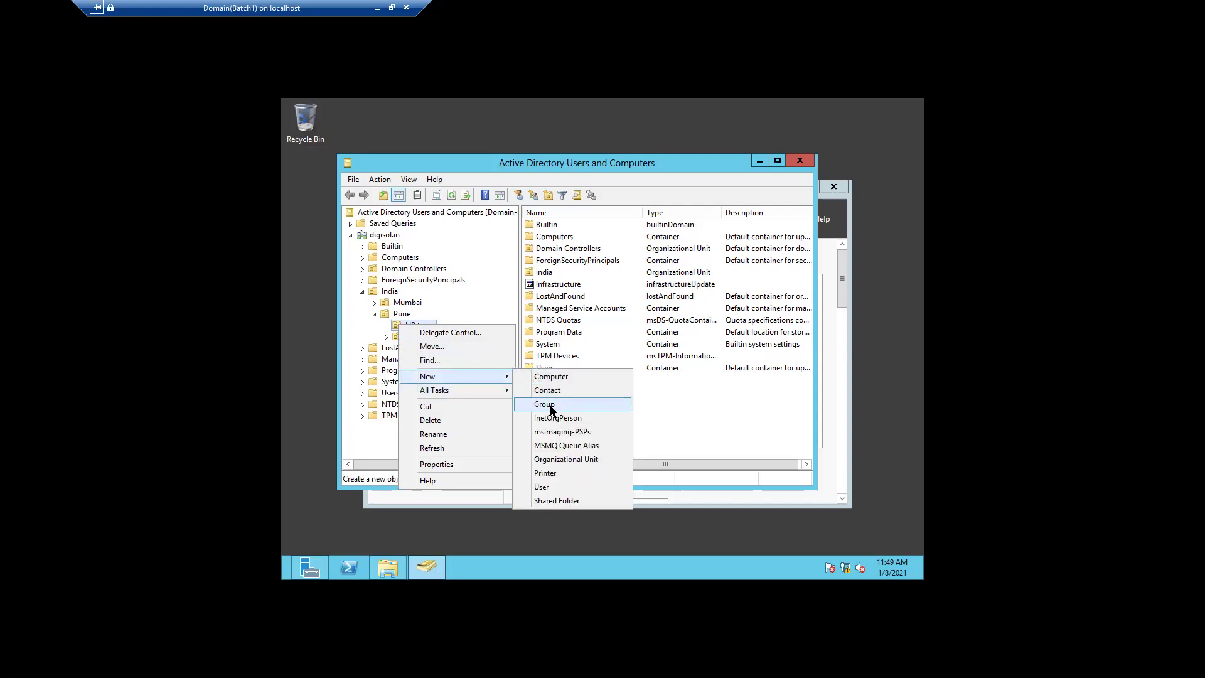
- Start a new HR team user with first name Test, last name User and logon name Test
left_click(562, 486)
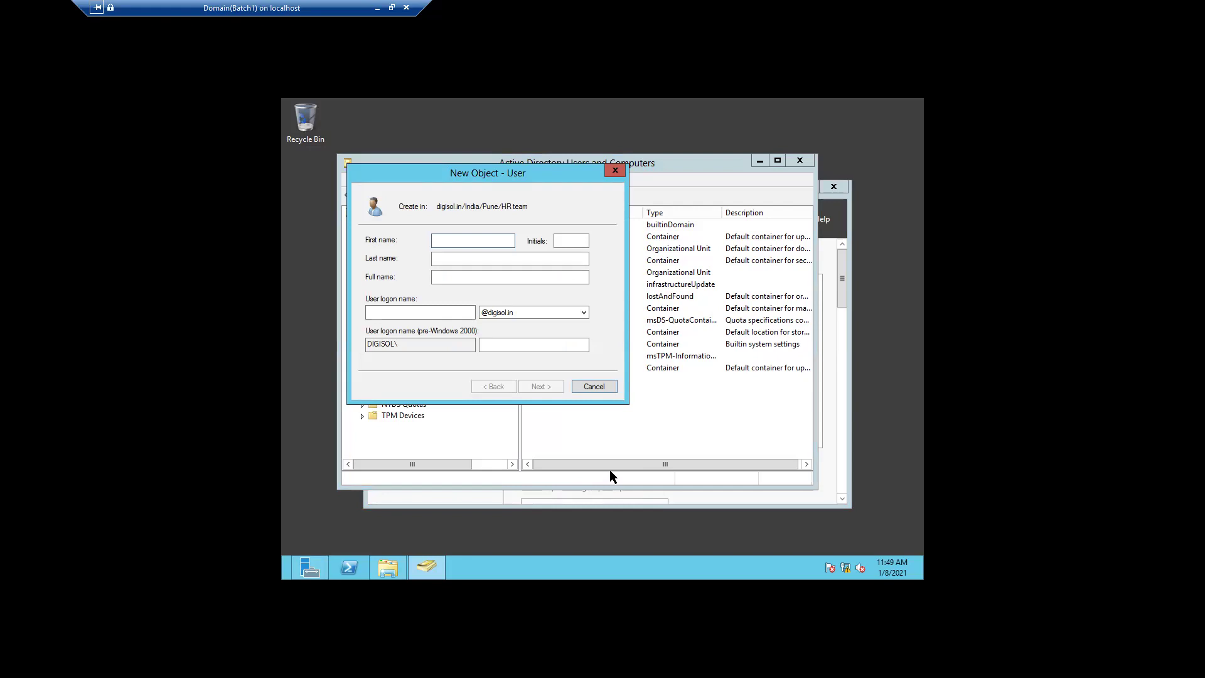
type("Tea")
key("BackSpace")
left_click(463, 259)
type("Use")
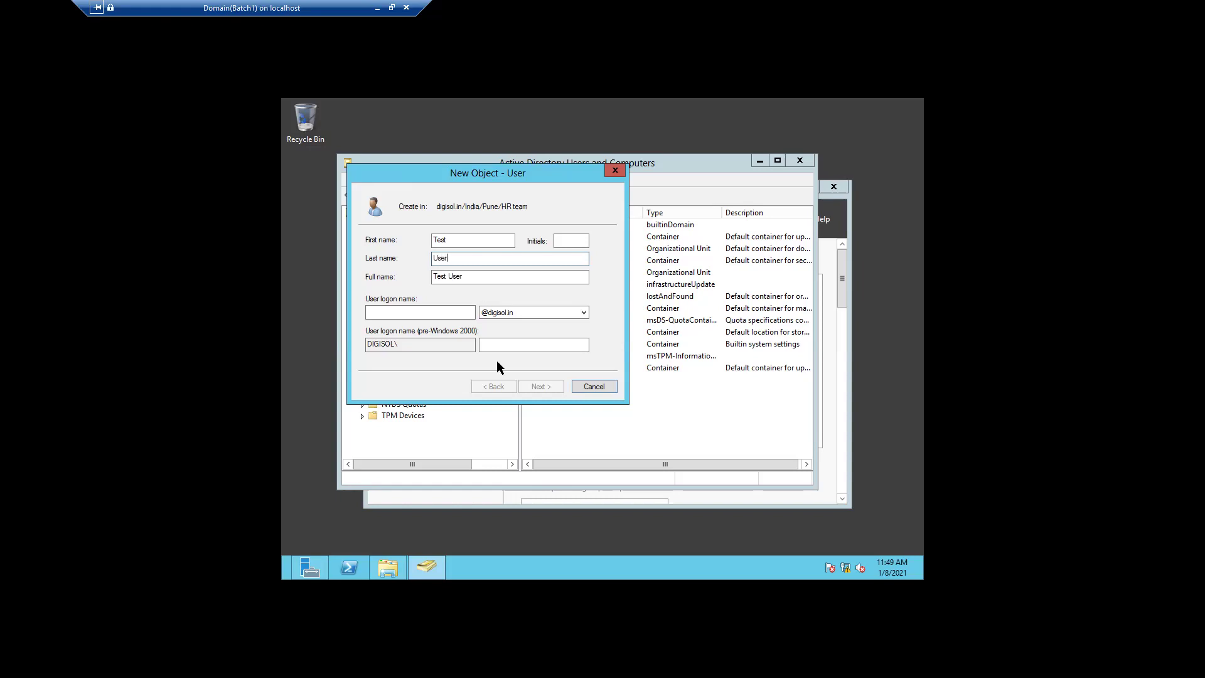
left_click(436, 313)
type("Test")
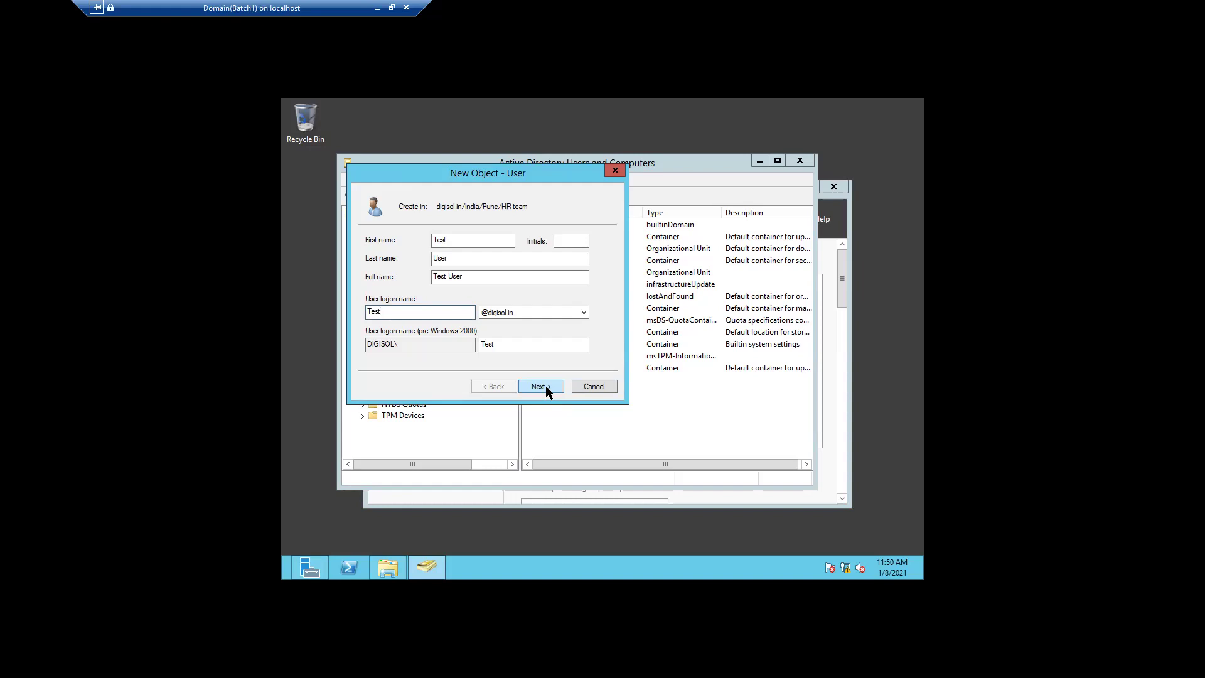
- Enter and confirm Test User's password and finish the wizard with a change required at next logon
left_click(545, 386)
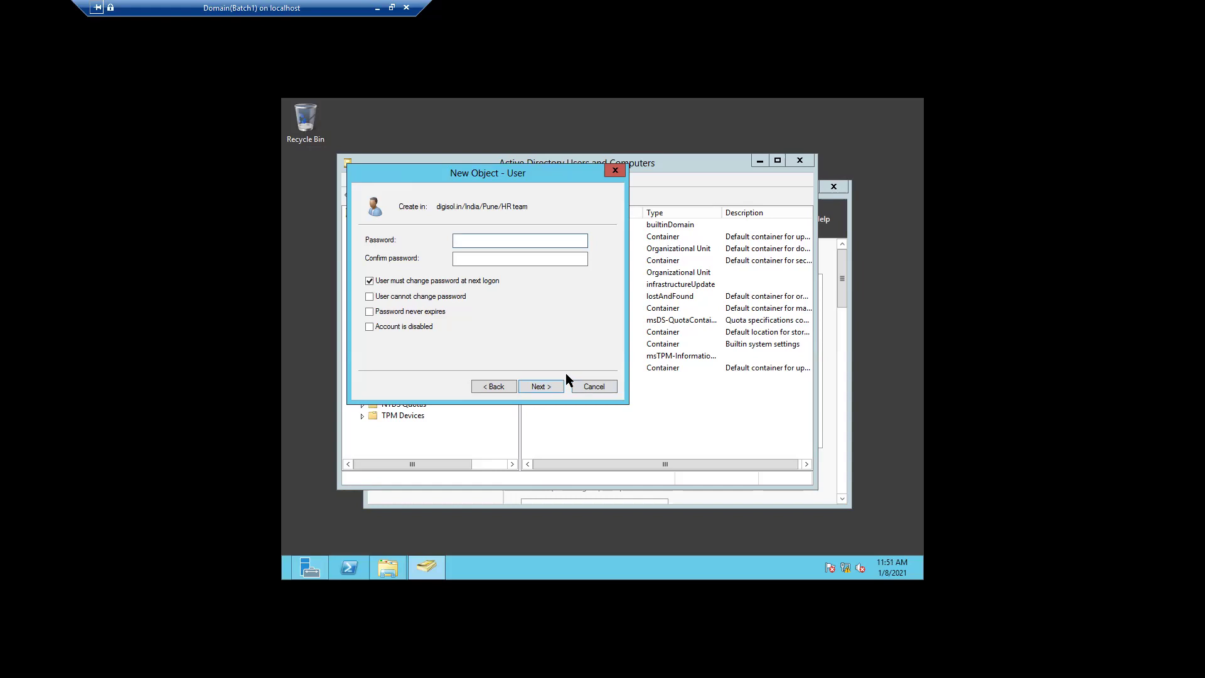
type("••••••••••")
left_click(503, 263)
type("••••••••")
left_click(540, 386)
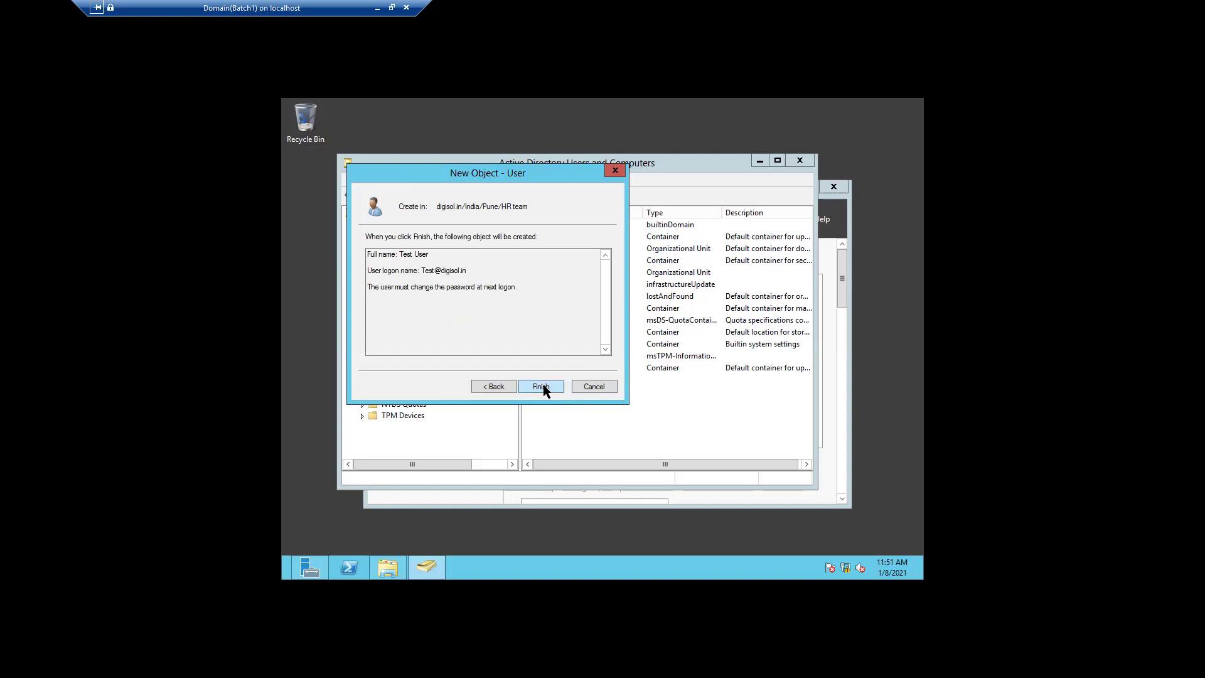
left_click(543, 385)
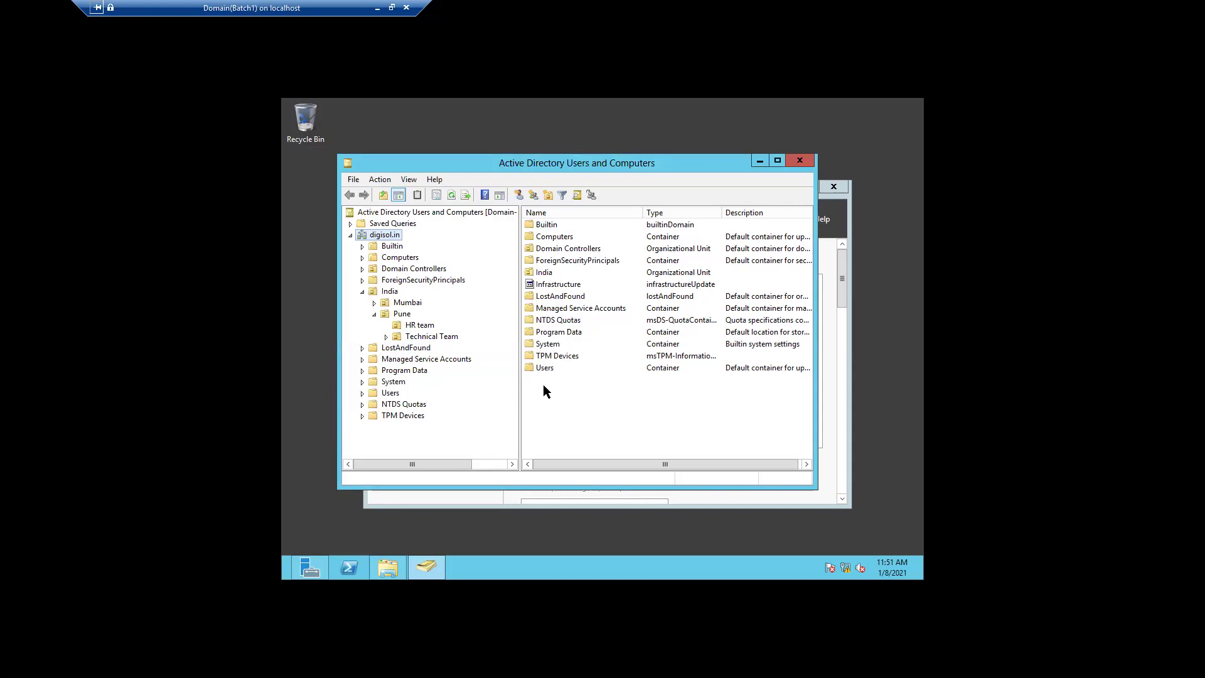
- Open Test User's properties from the HR team list, review the Address tab, and close them
left_click(404, 325)
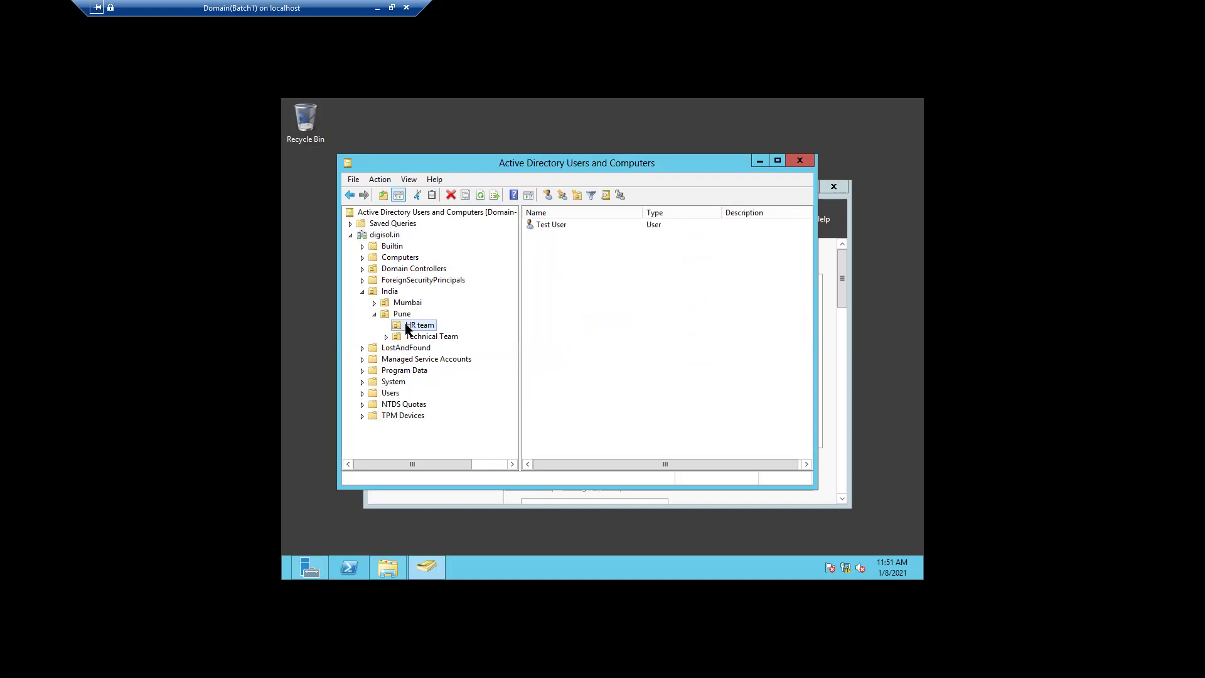
right_click(563, 231)
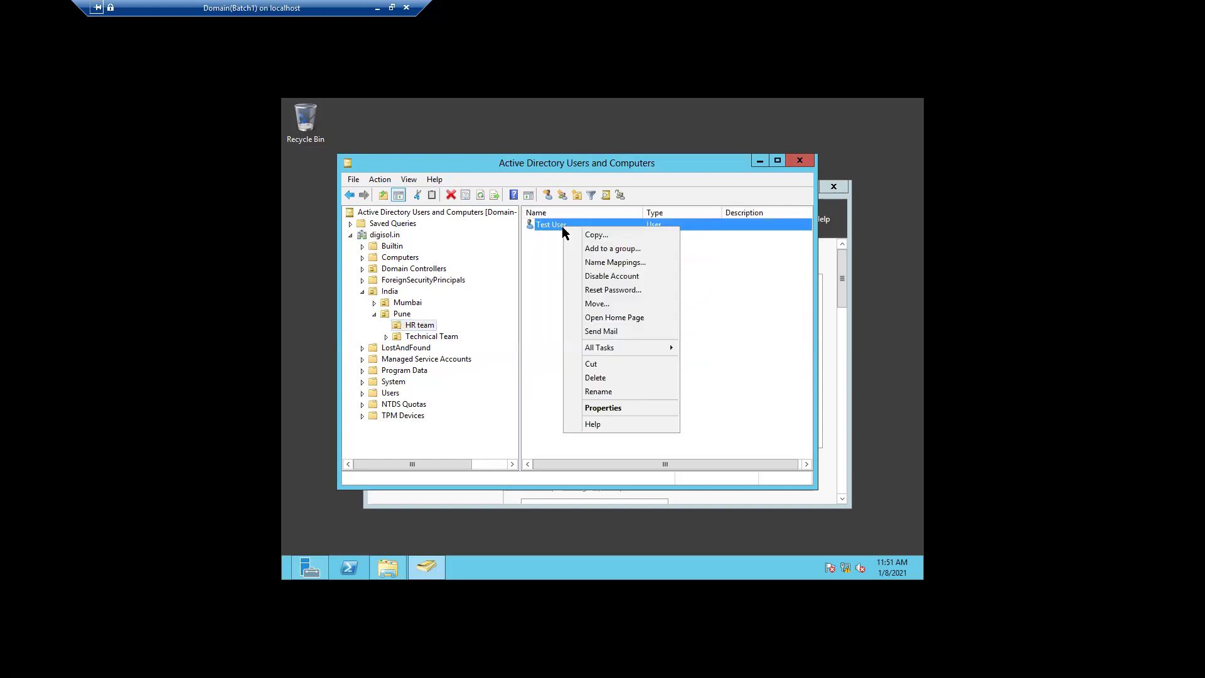
left_click(597, 409)
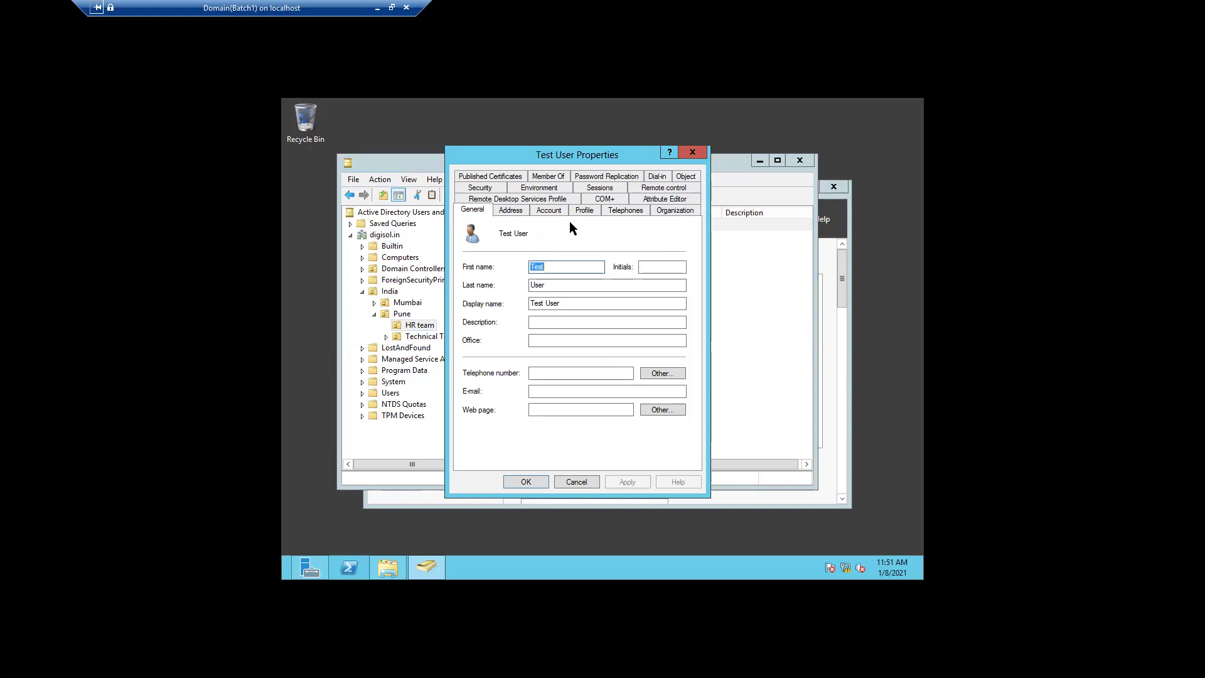
left_click(516, 209)
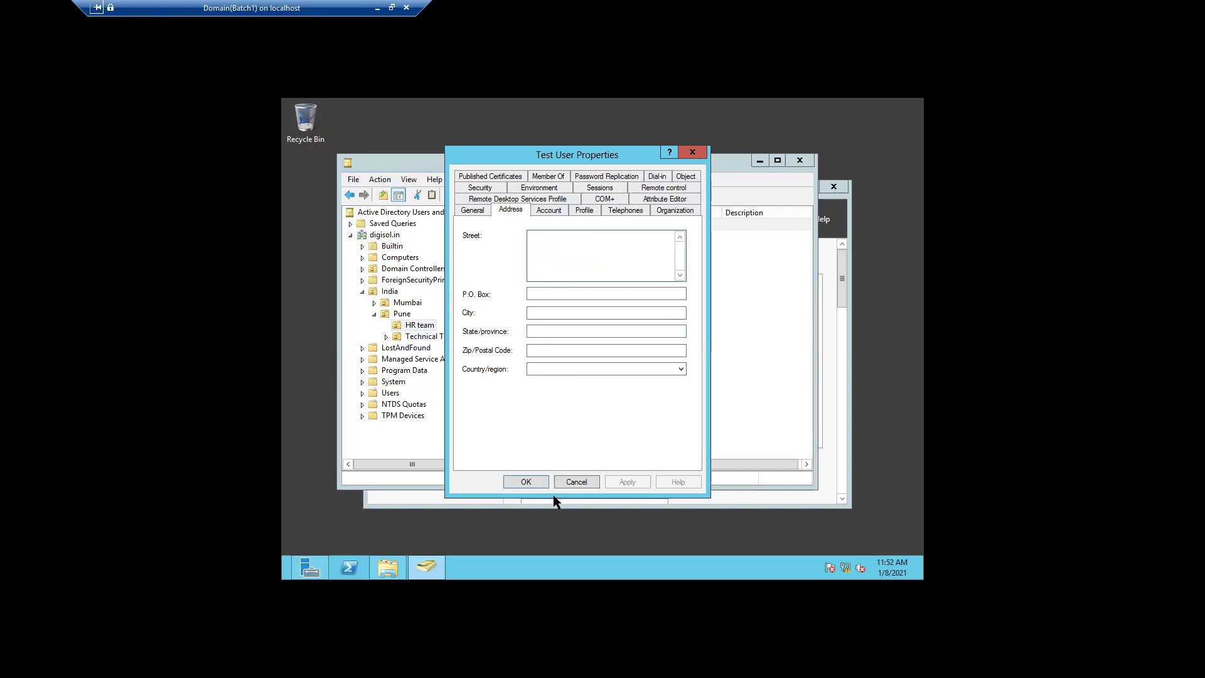
left_click(568, 481)
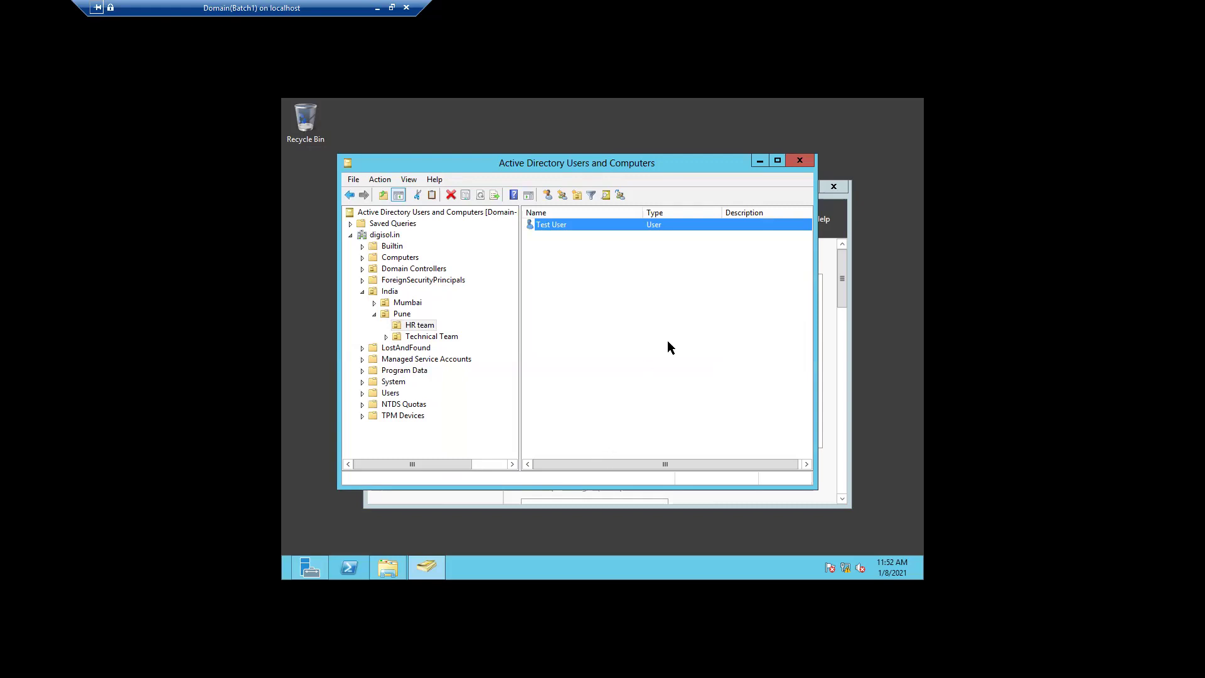
- Minimize the directory console, Server Manager and the Domain(Batch1) connection window
left_click(757, 161)
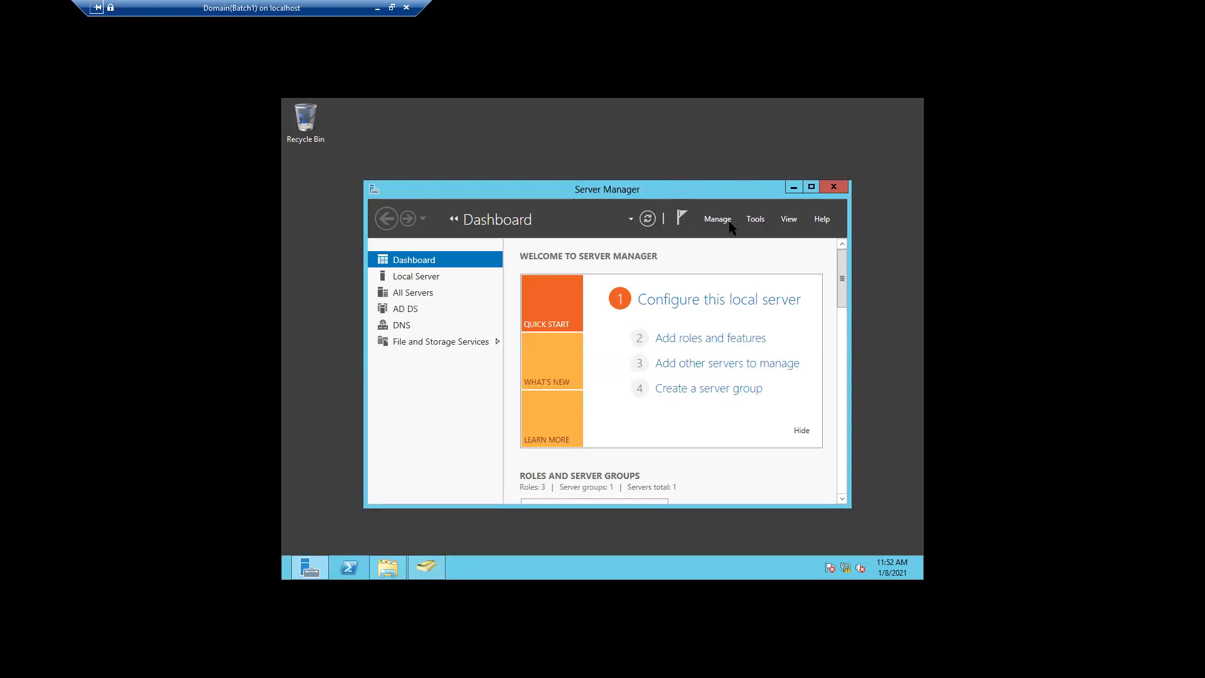
left_click(793, 188)
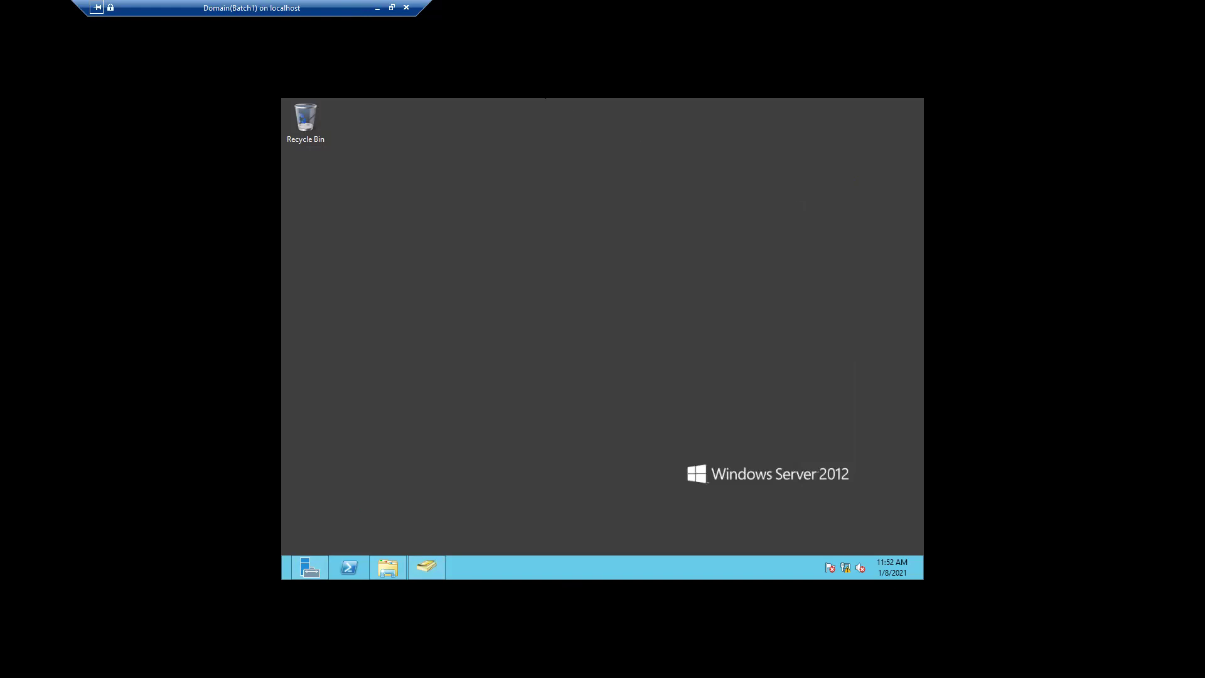
left_click(377, 9)
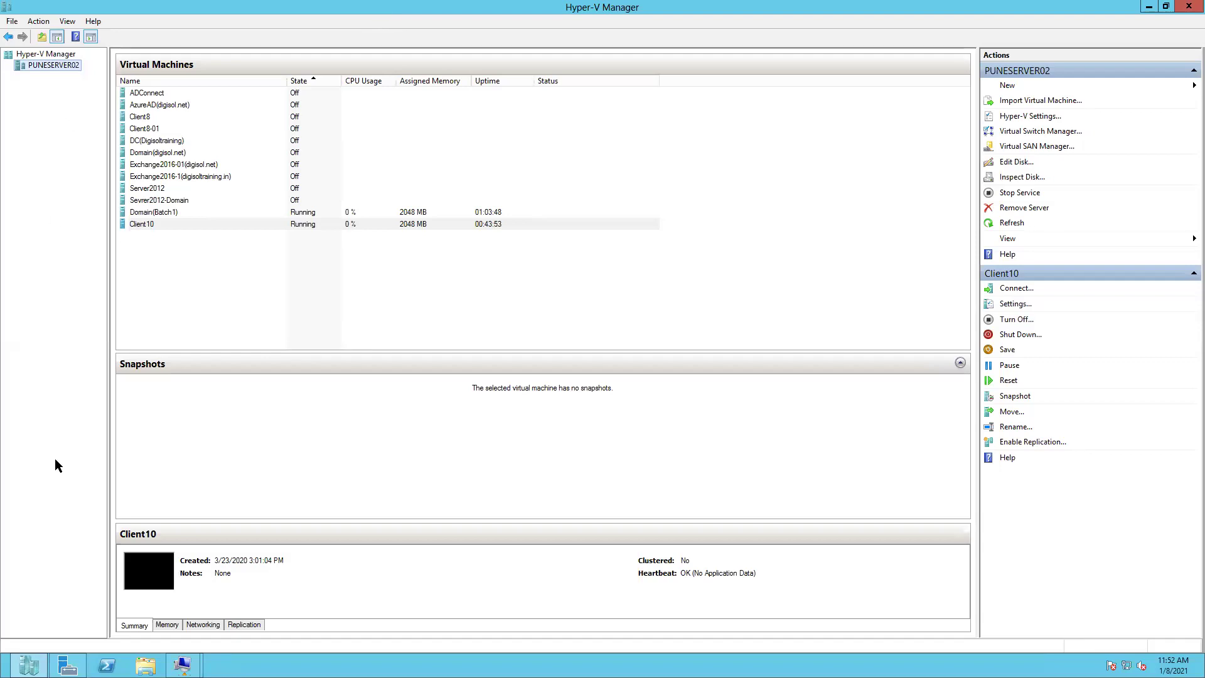
- Bring up the Client10 VM window and send Ctrl+Alt+Delete to reach its sign-in screen
mouse_move(66, 640)
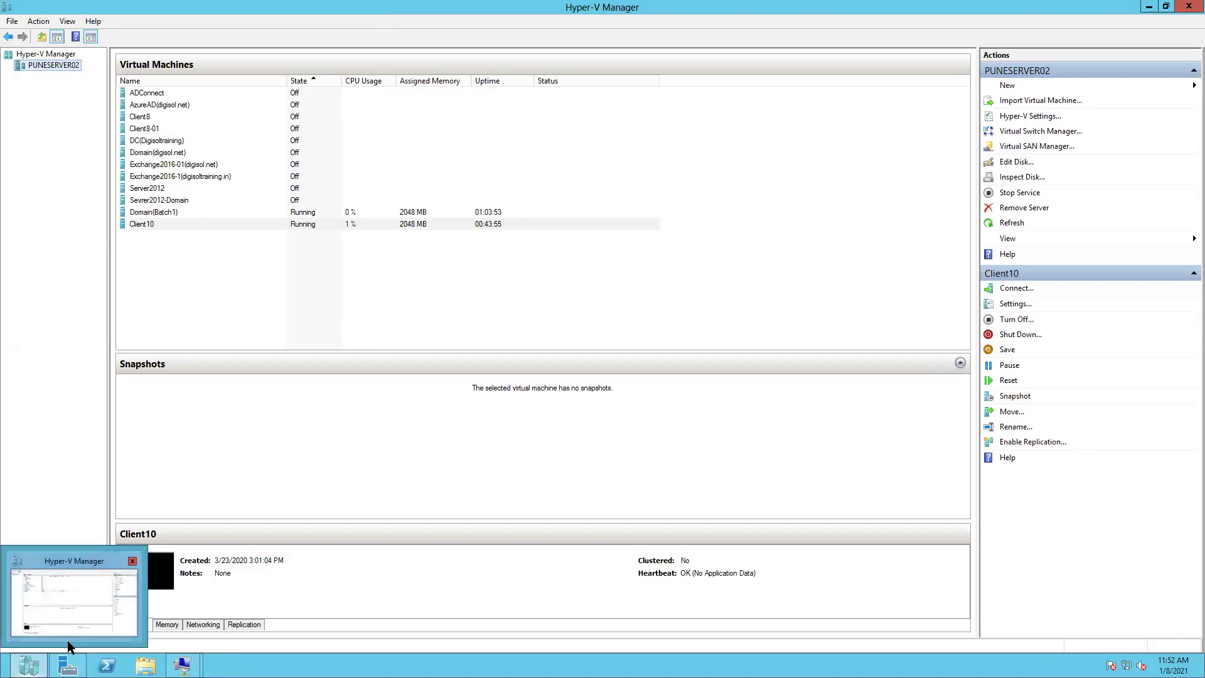
mouse_move(182, 665)
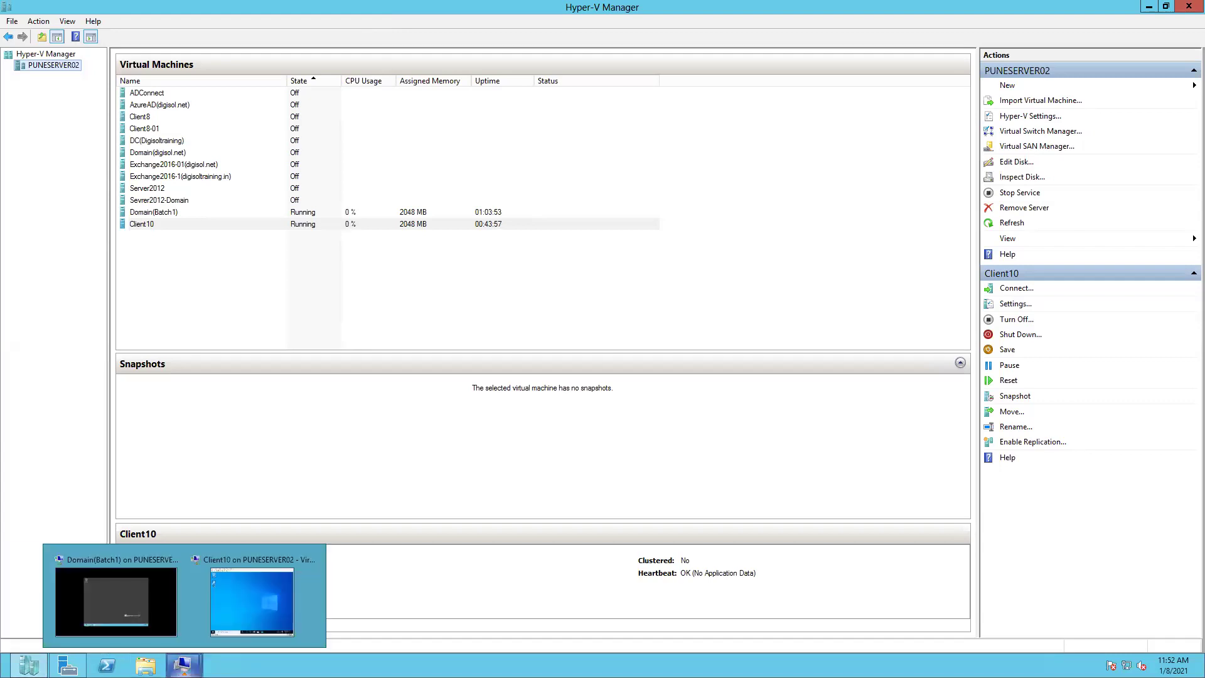
left_click(261, 613)
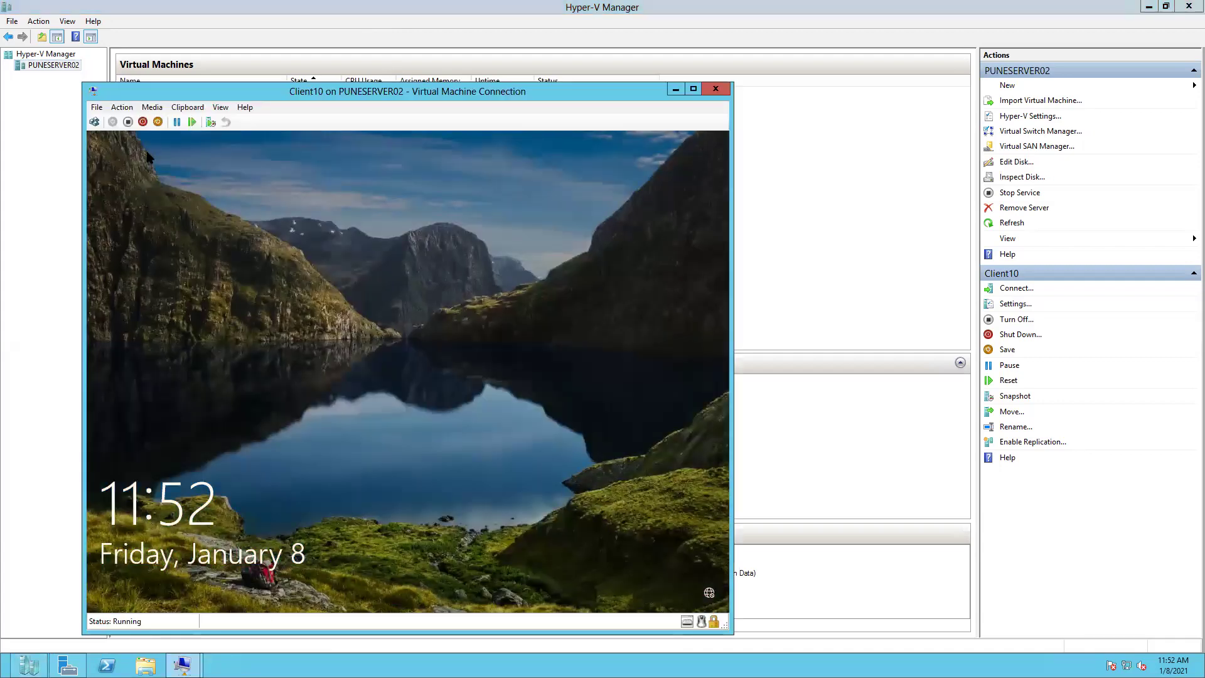
left_click(115, 110)
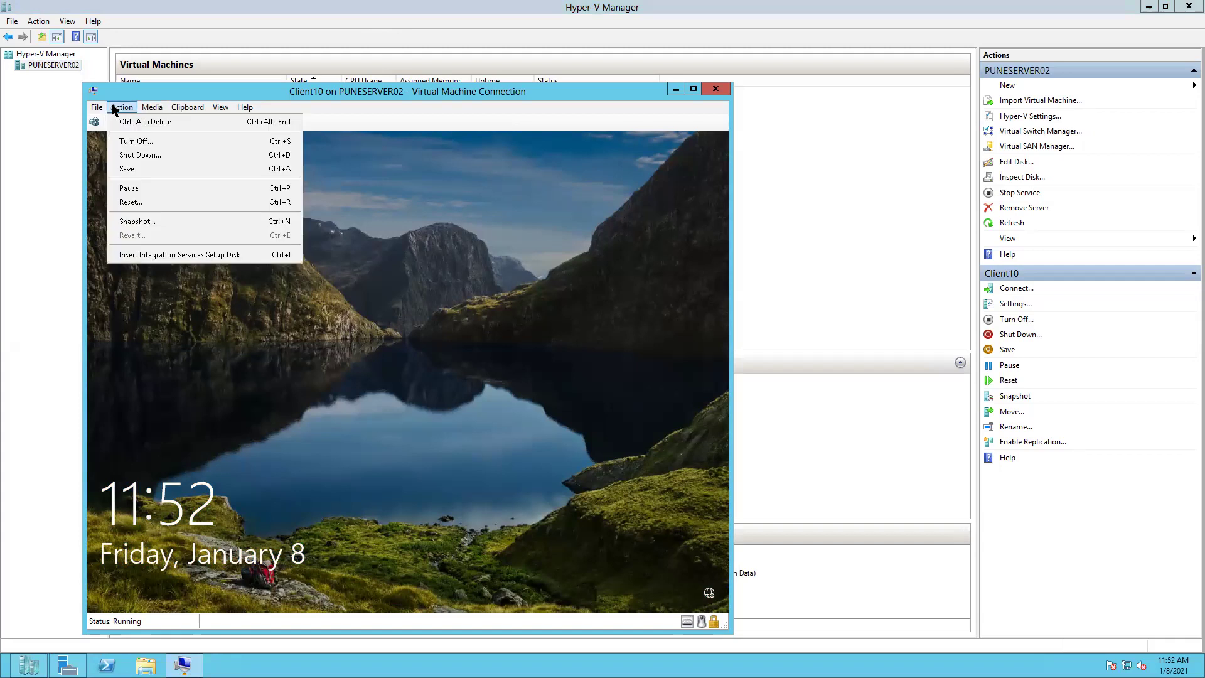
left_click(142, 123)
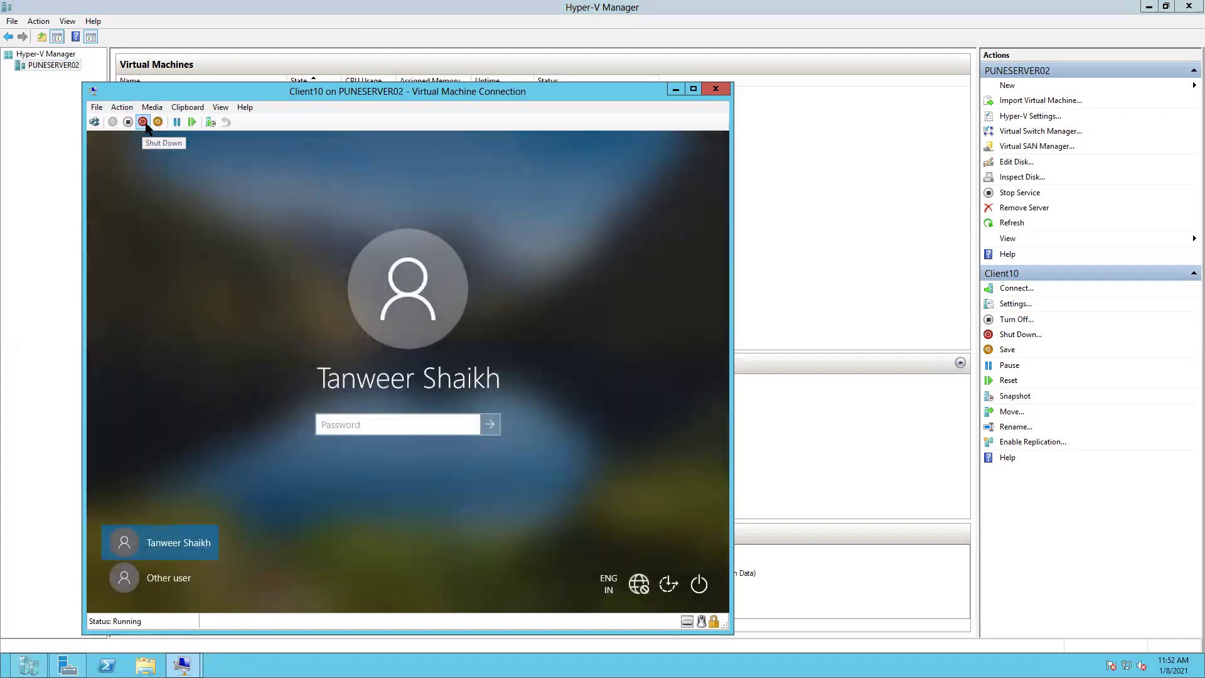
- Sign in on Client10 as Other user 'Test' with the account's current password
left_click(168, 580)
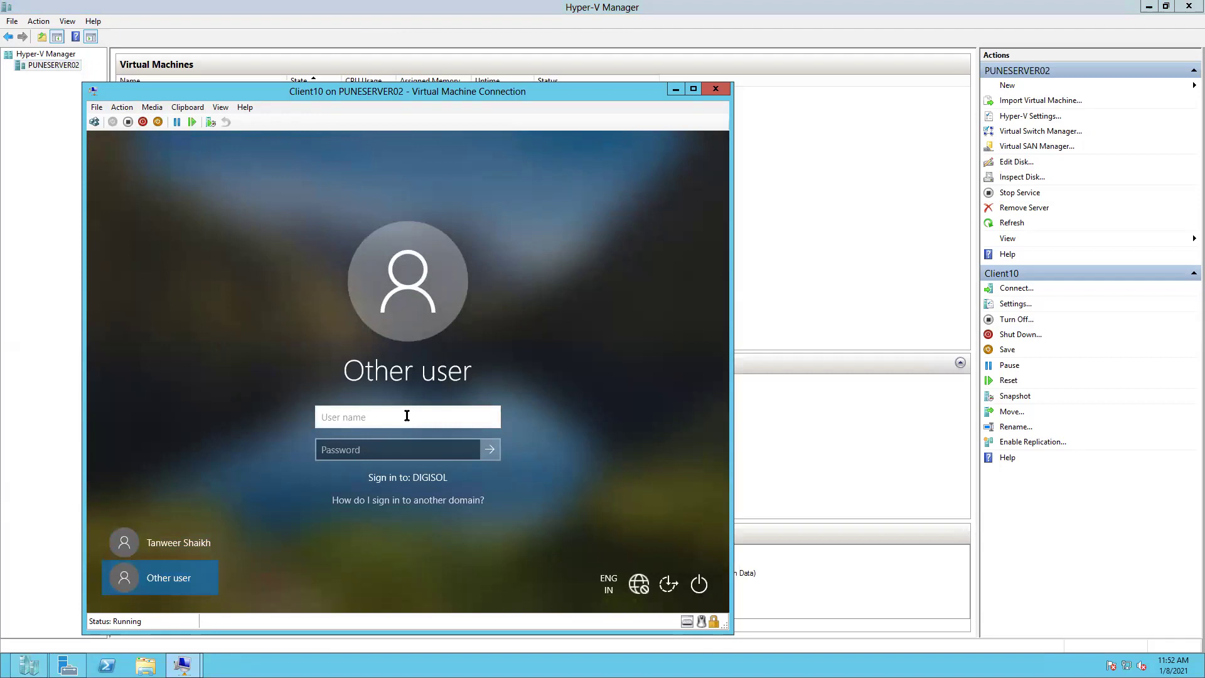
type("Test")
left_click(352, 448)
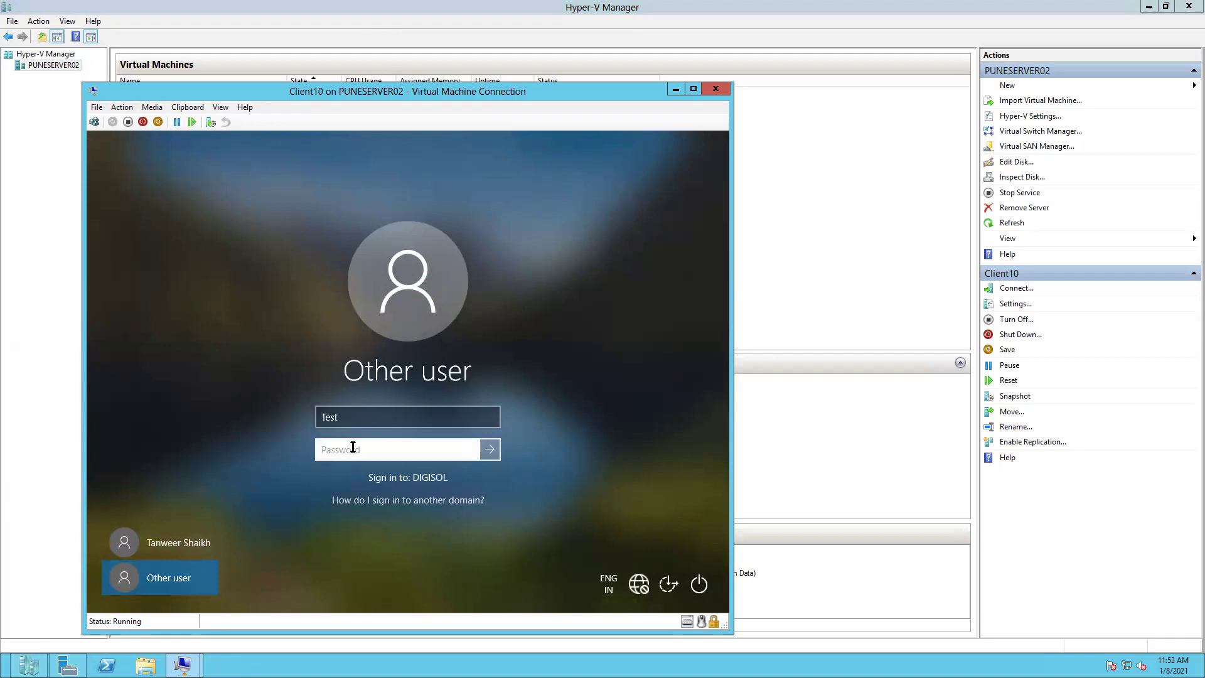
type("••••••••••")
left_click(494, 452)
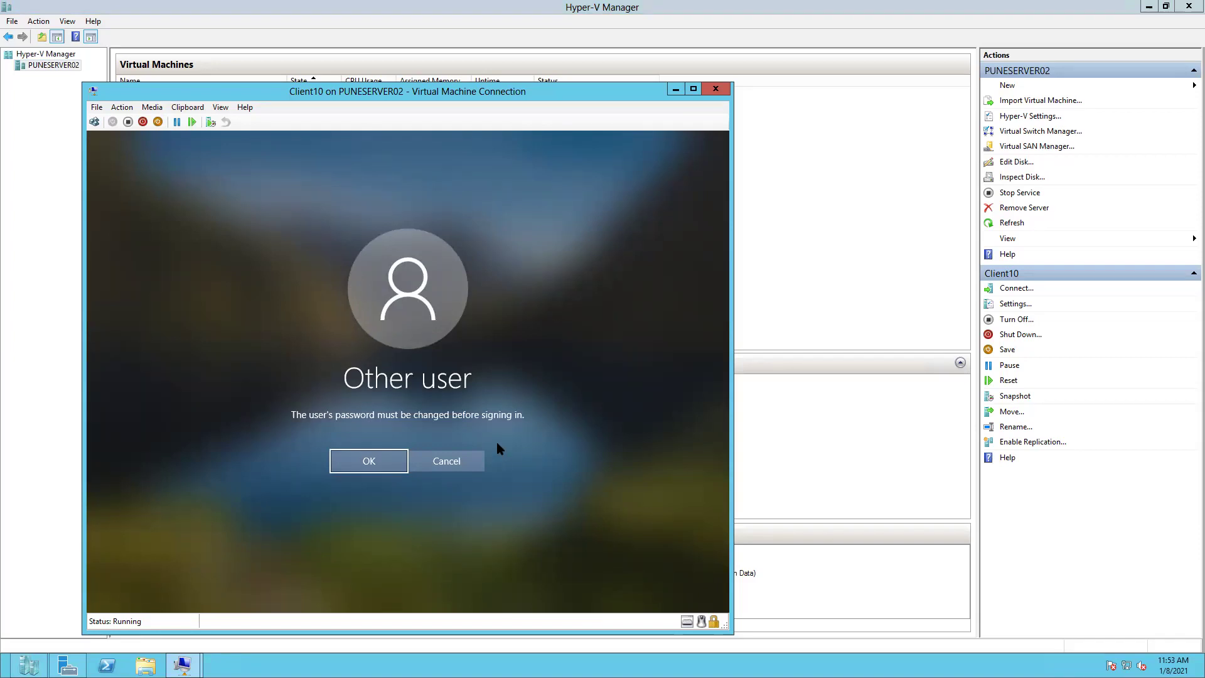
- Enter a new password for Test plus a non-matching confirmation and submit the change
left_click(351, 462)
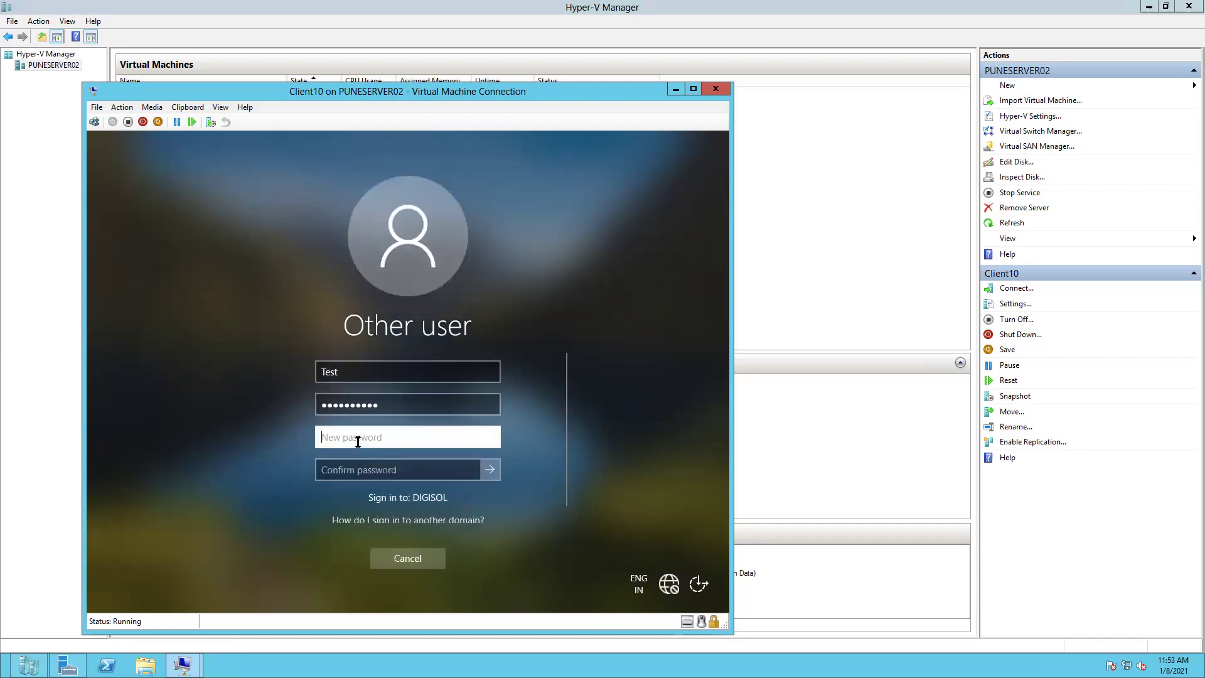
type("••")
key("BackSpace")
key("BackSpace")
type("••••••••••••")
left_click(342, 470)
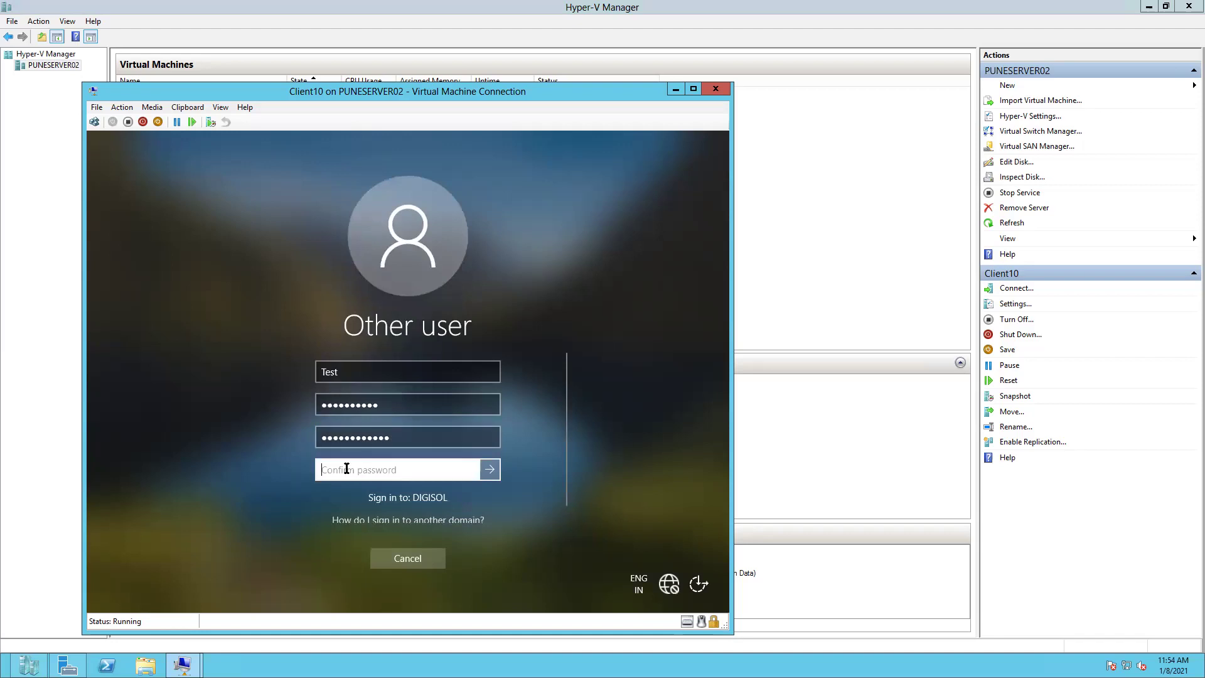
type("••••••")
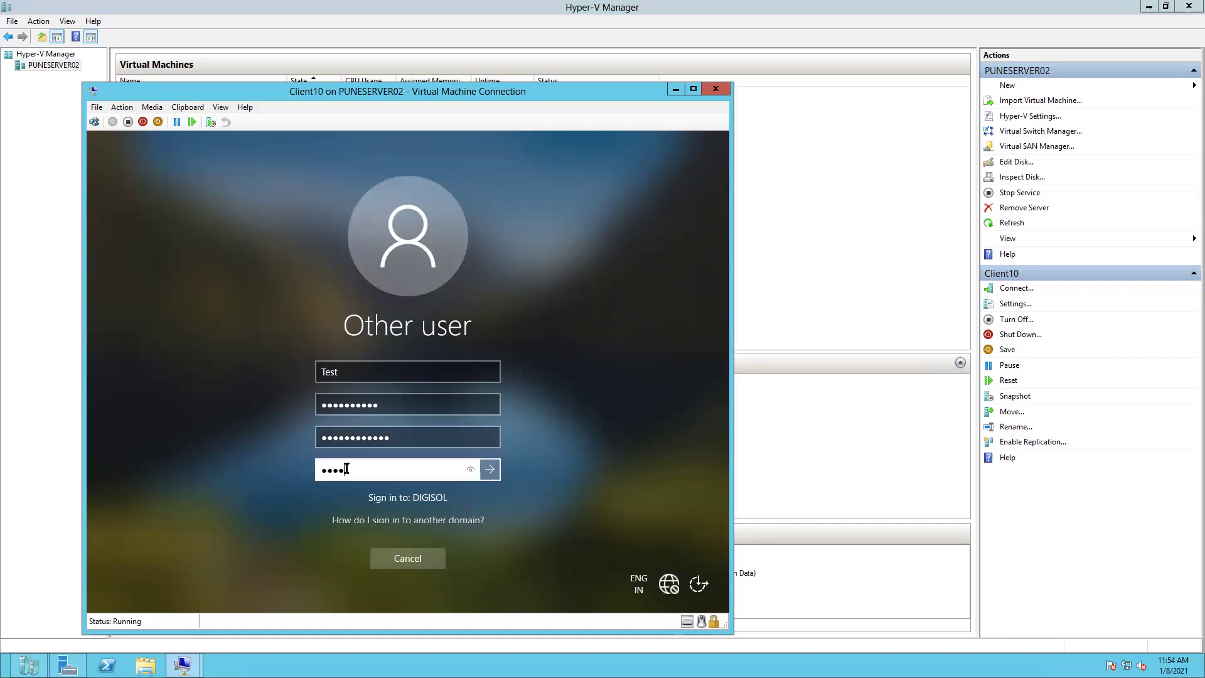
type("•••••")
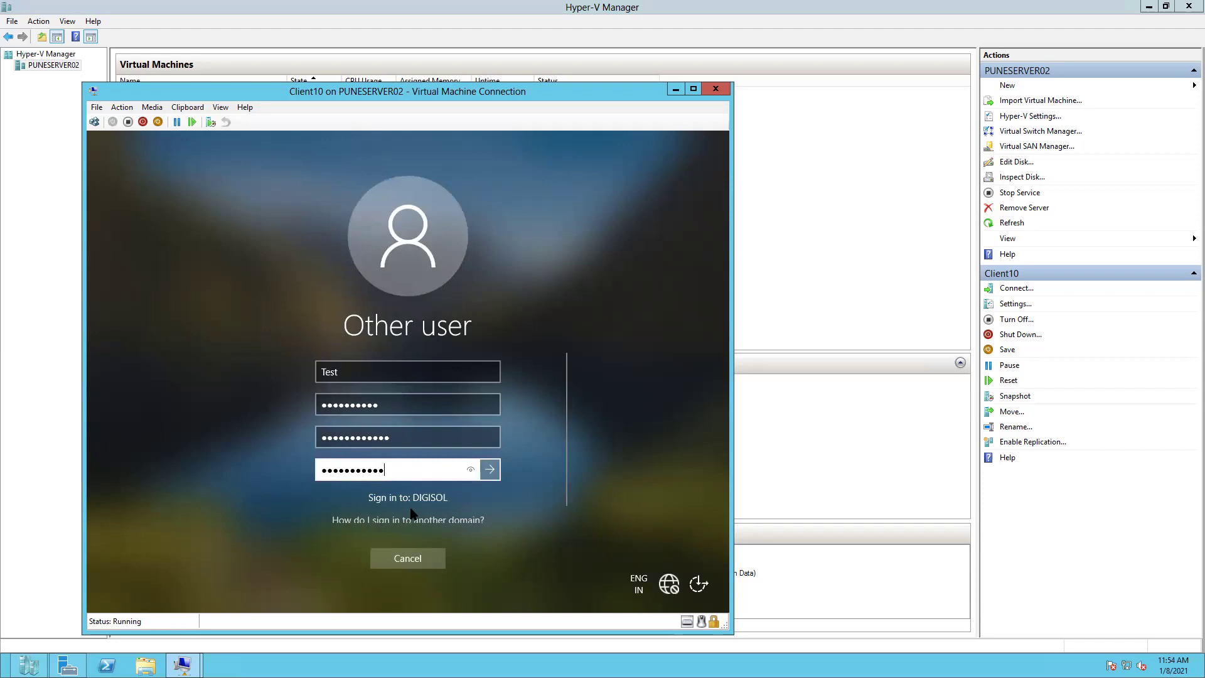
left_click(490, 468)
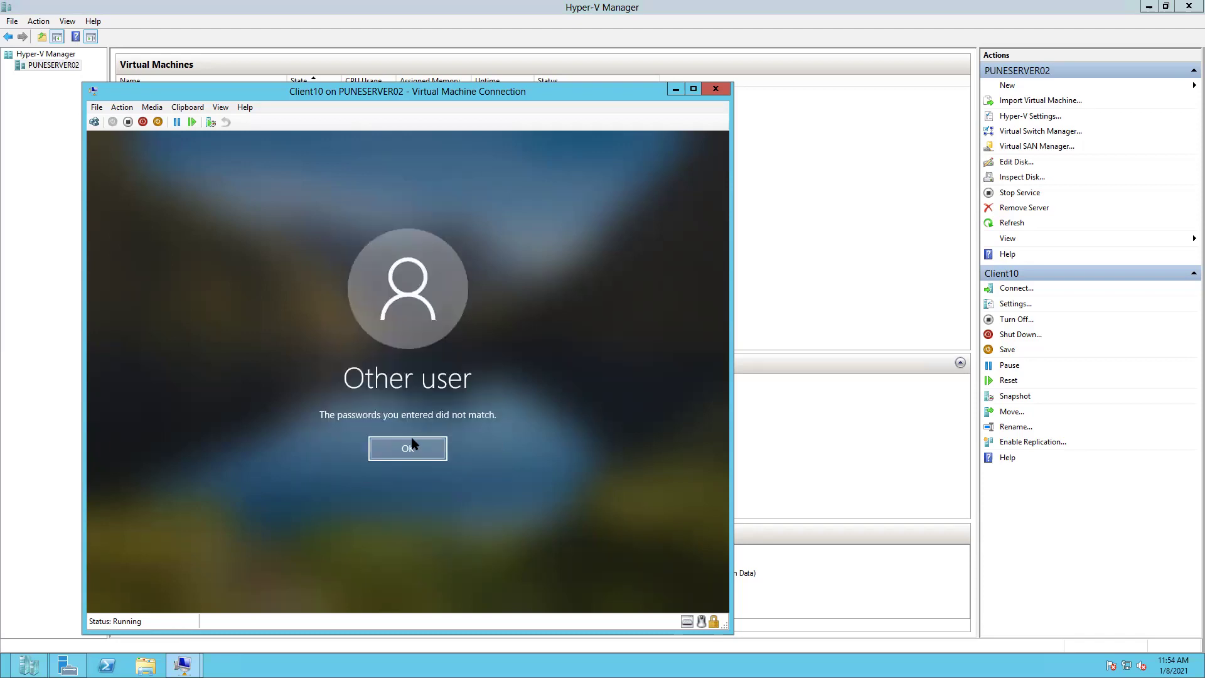
- Dismiss the mismatch message and resubmit Test's current, new and confirmation passwords
left_click(414, 447)
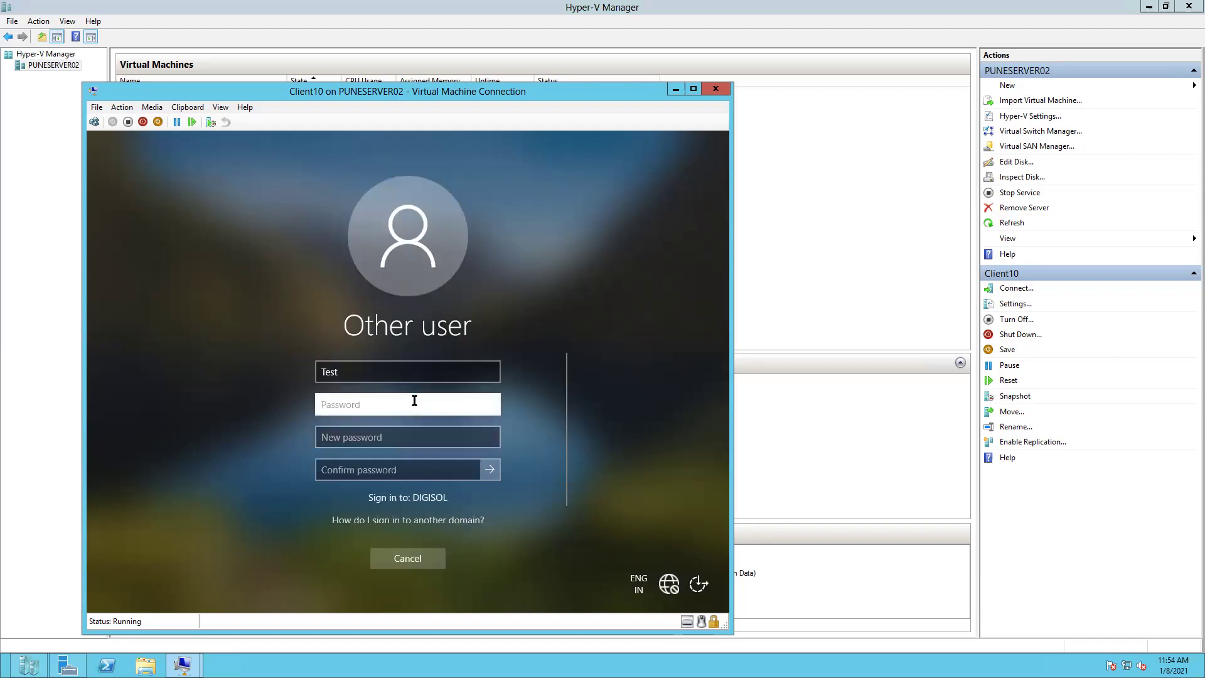
type("*******")
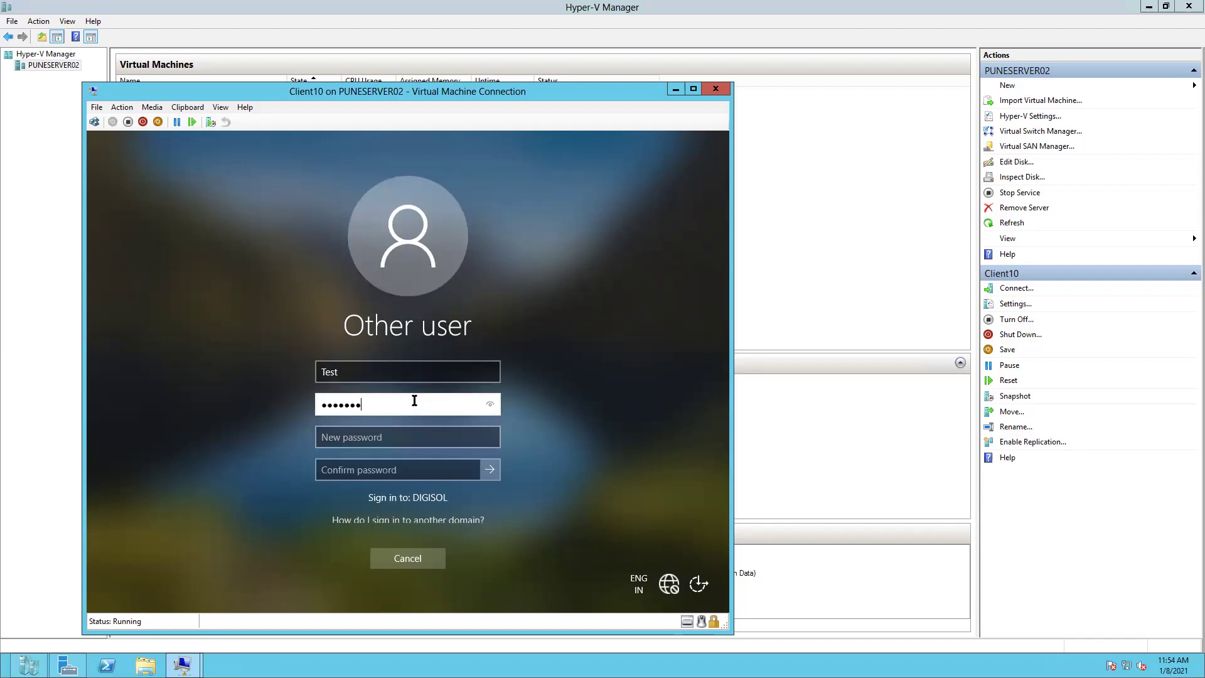
type("***")
left_click(377, 435)
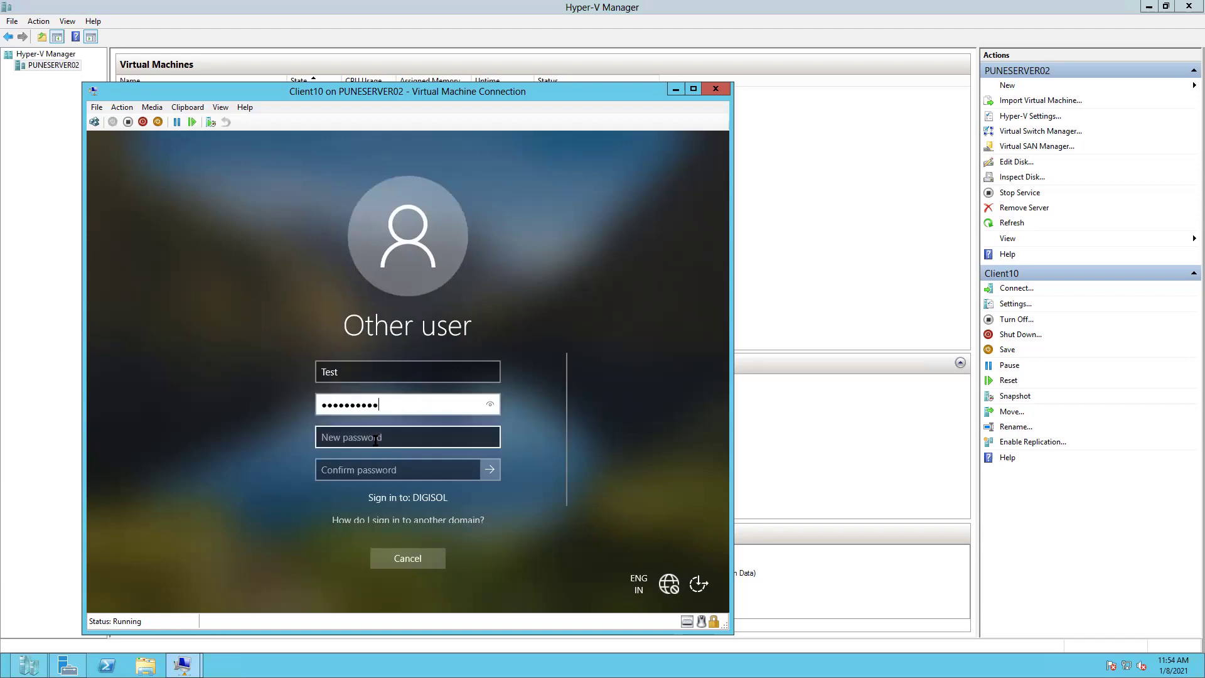
left_click(374, 444)
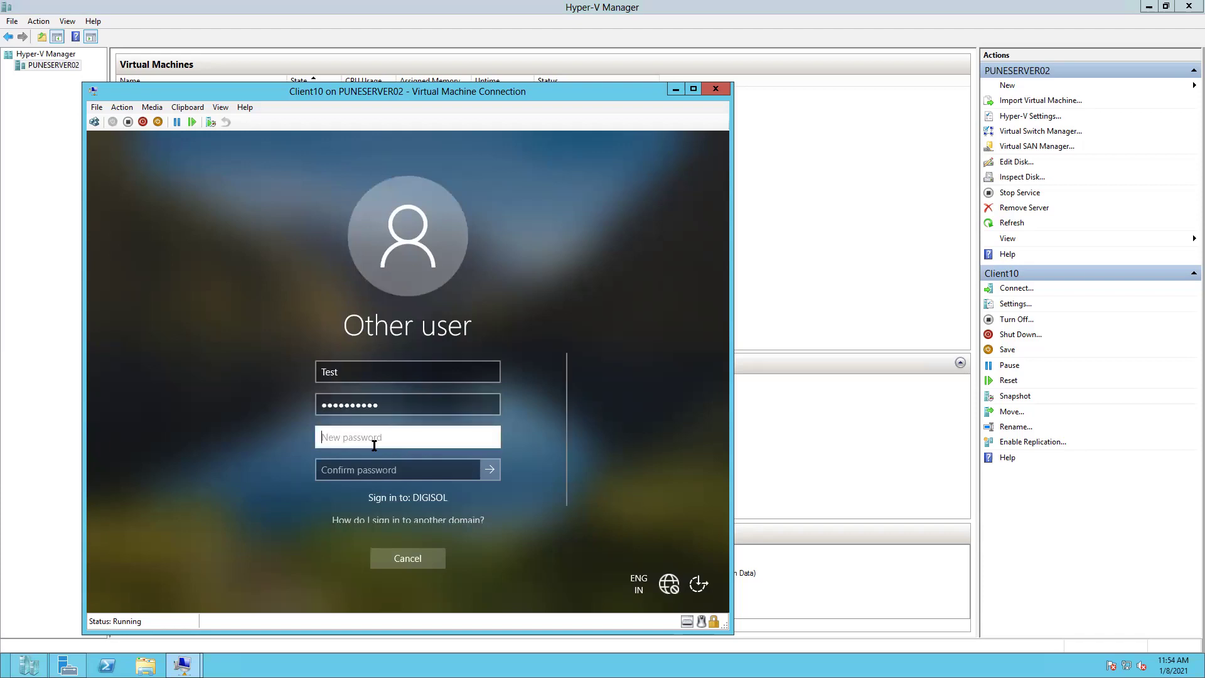
type("*****")
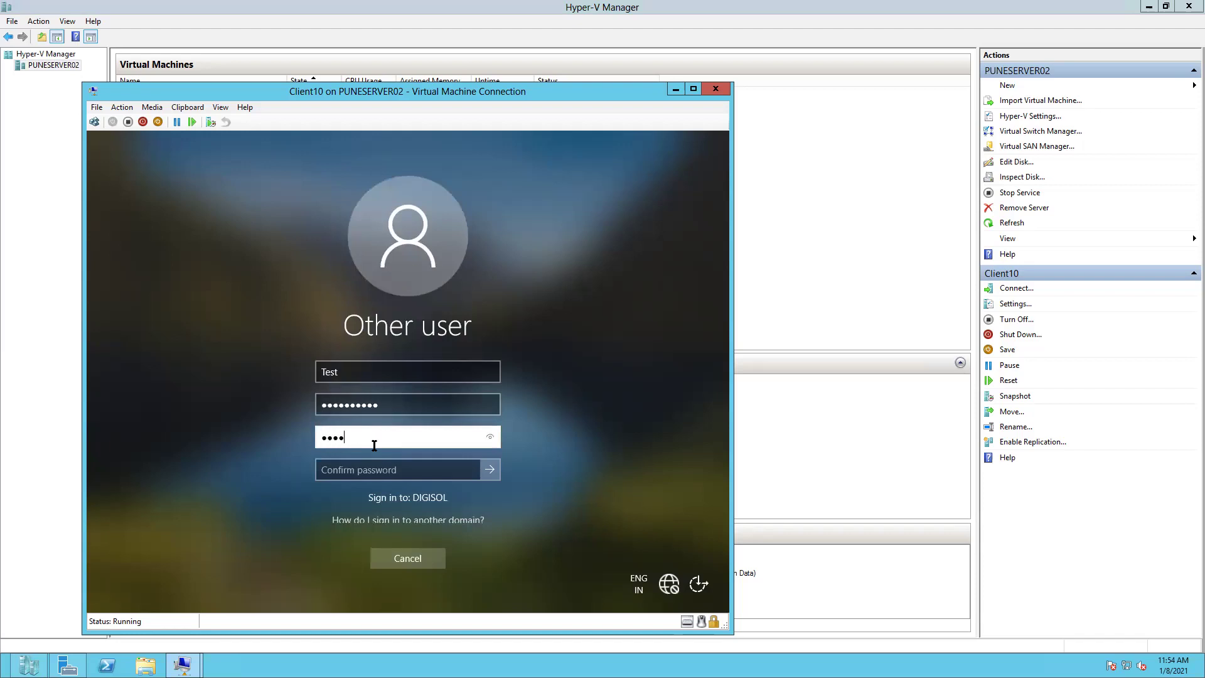
type("*******")
left_click(351, 468)
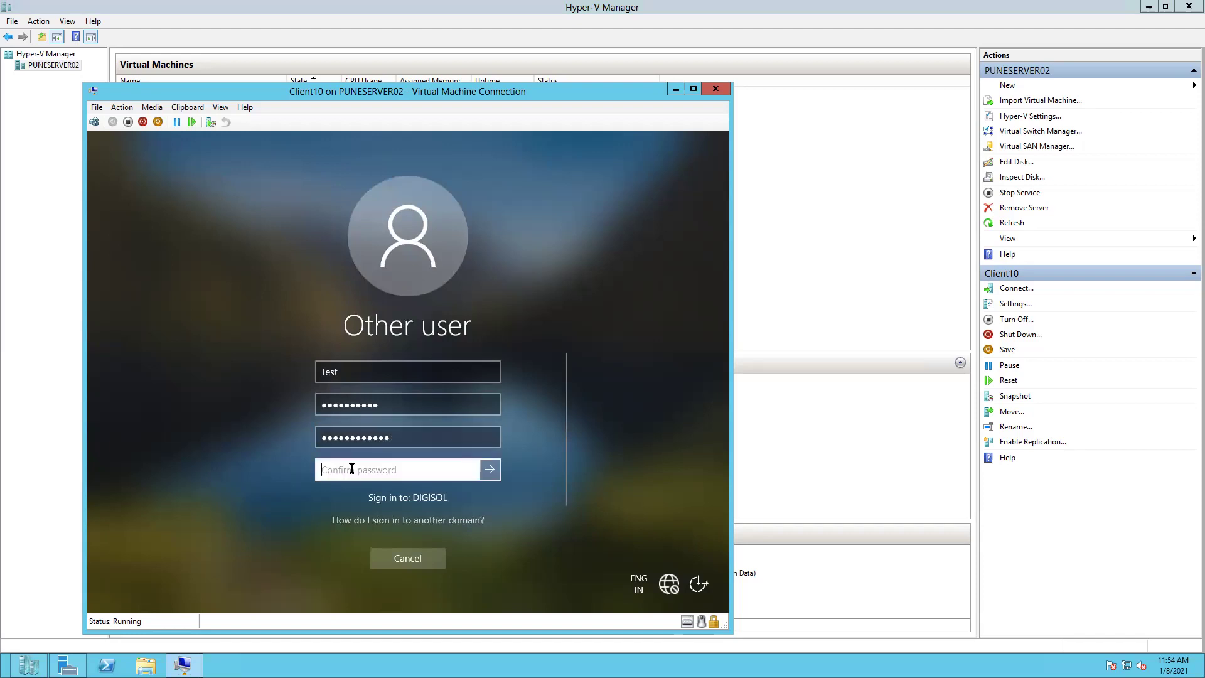
type("*********")
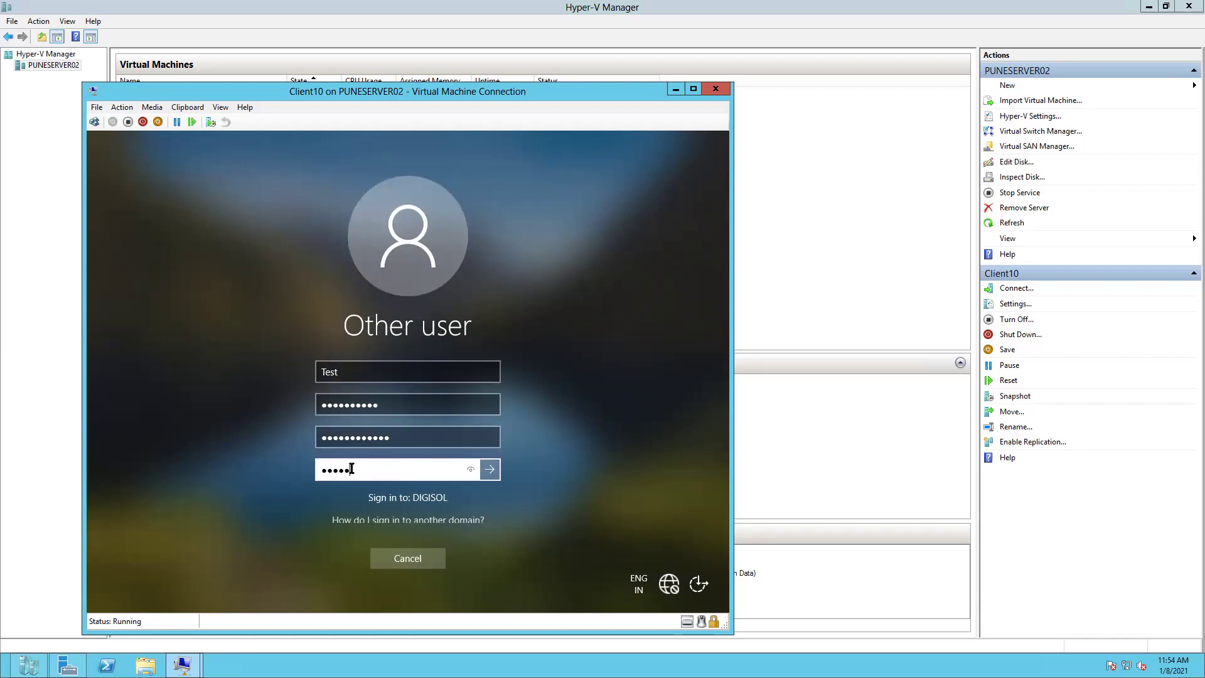
type("**")
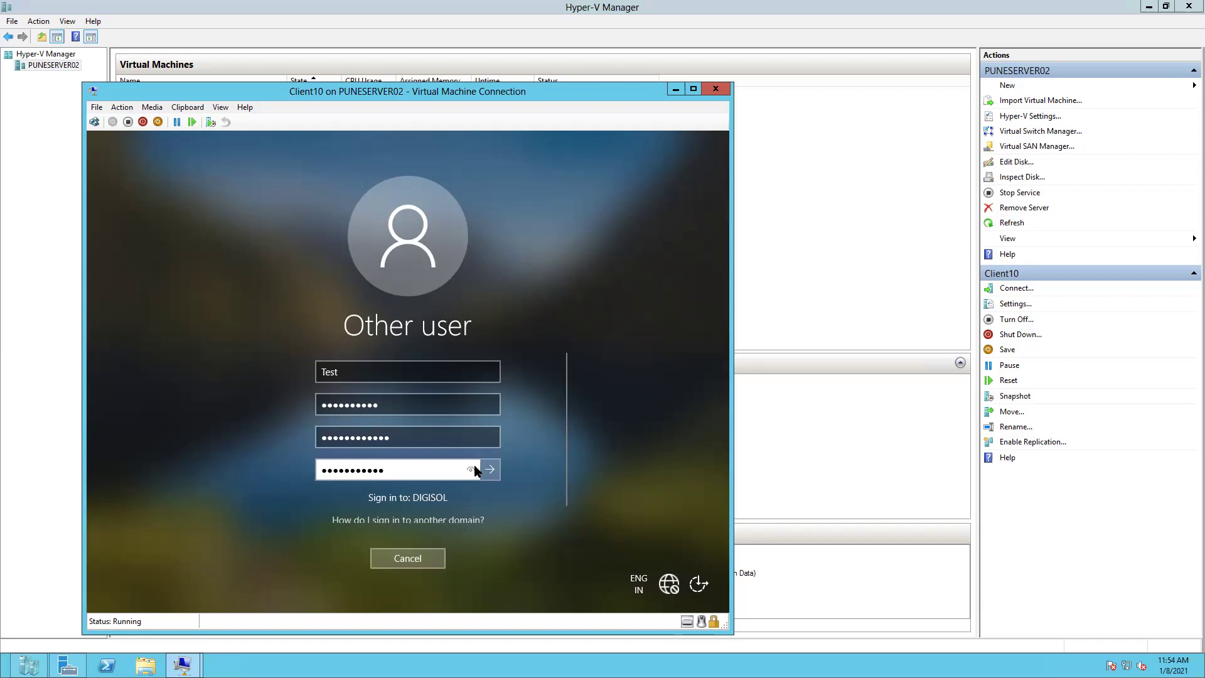
left_click(490, 471)
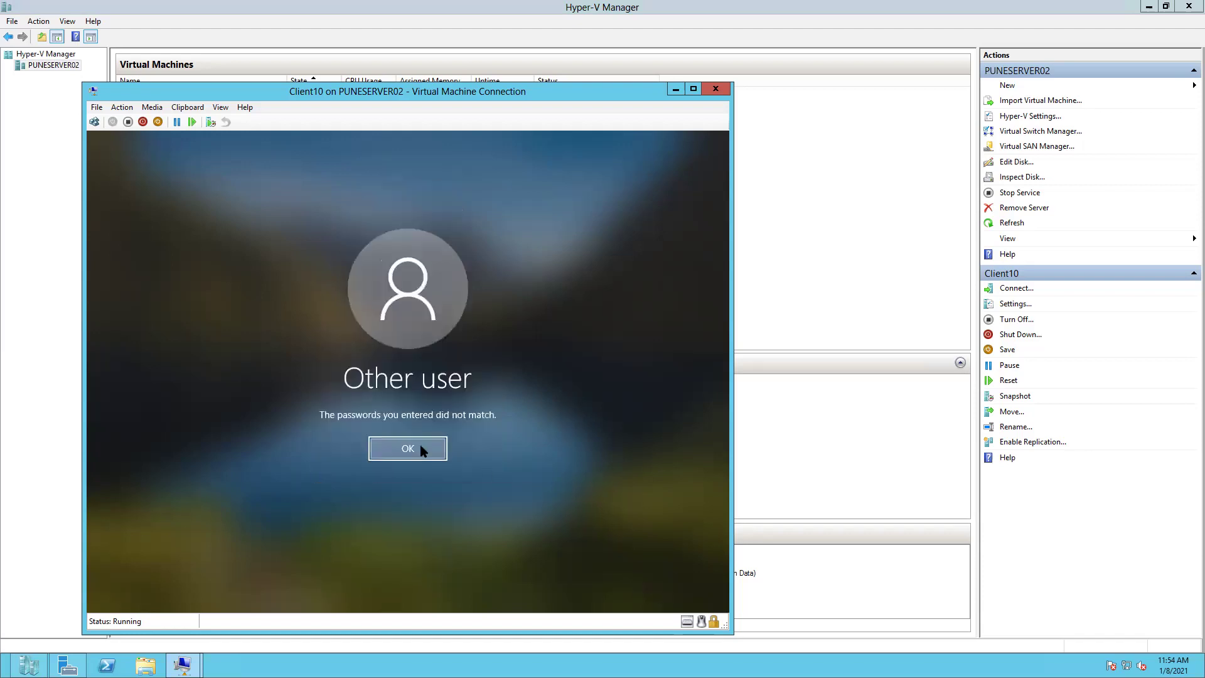
- Retry with a new password and a differing confirmation; the mismatch error appears and is dismissed
left_click(422, 446)
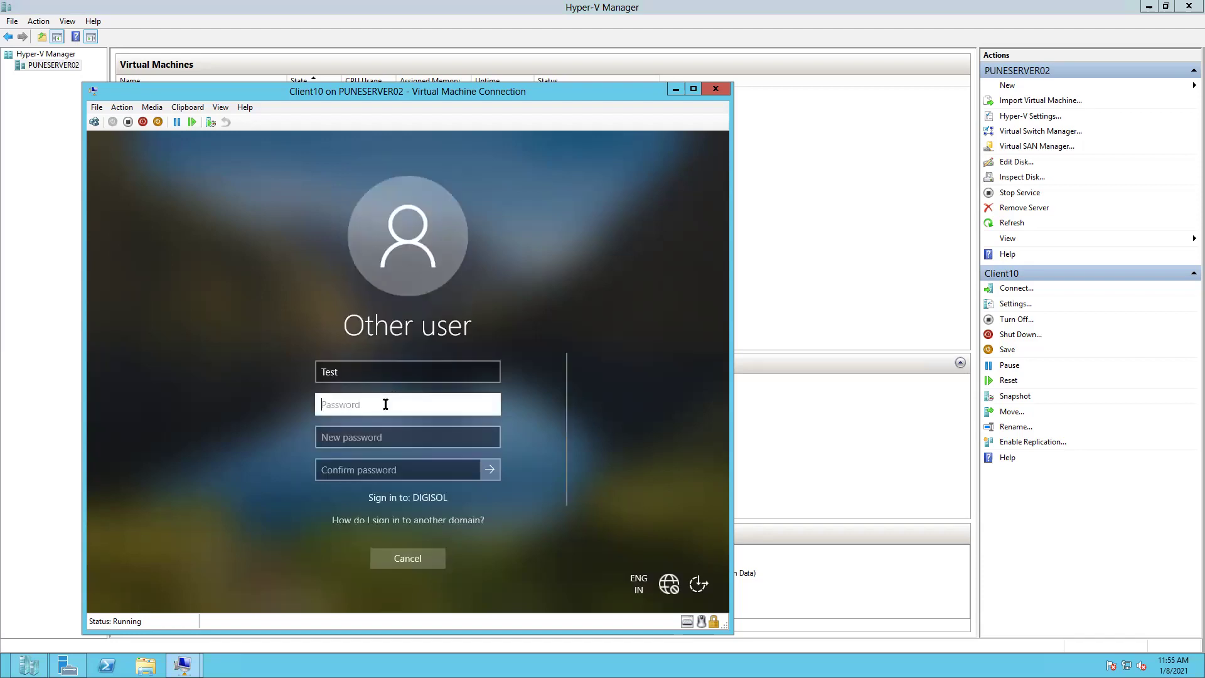
type("1234")
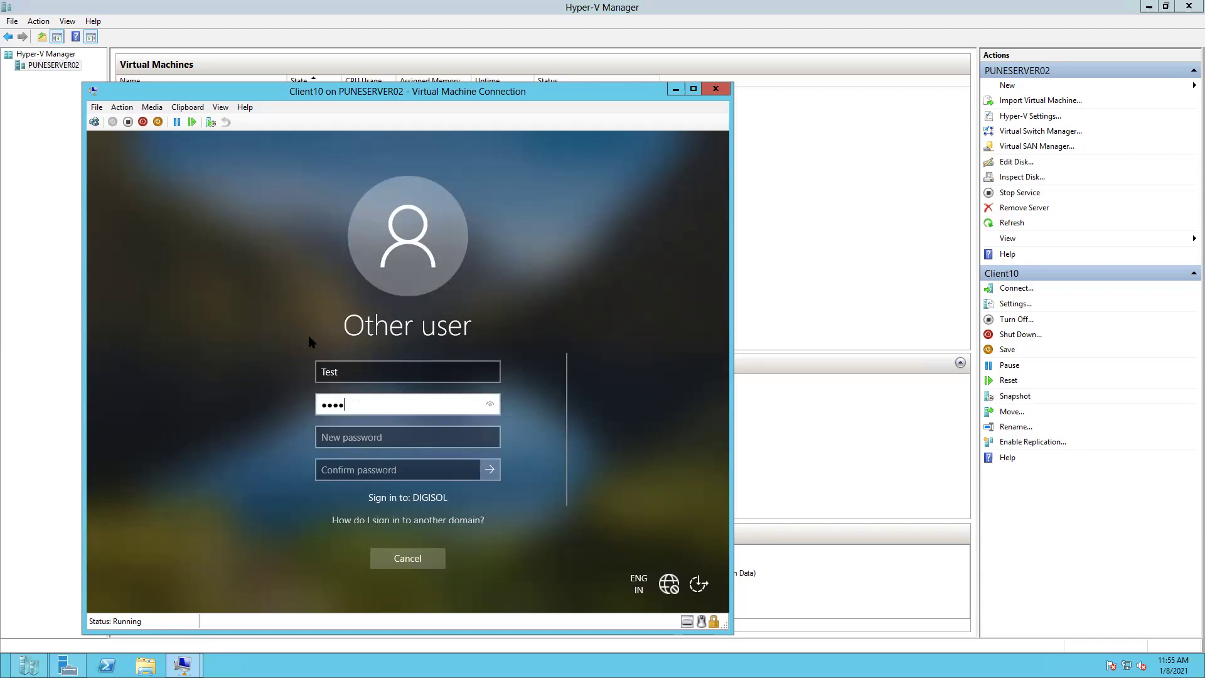
type("56789")
left_click(343, 438)
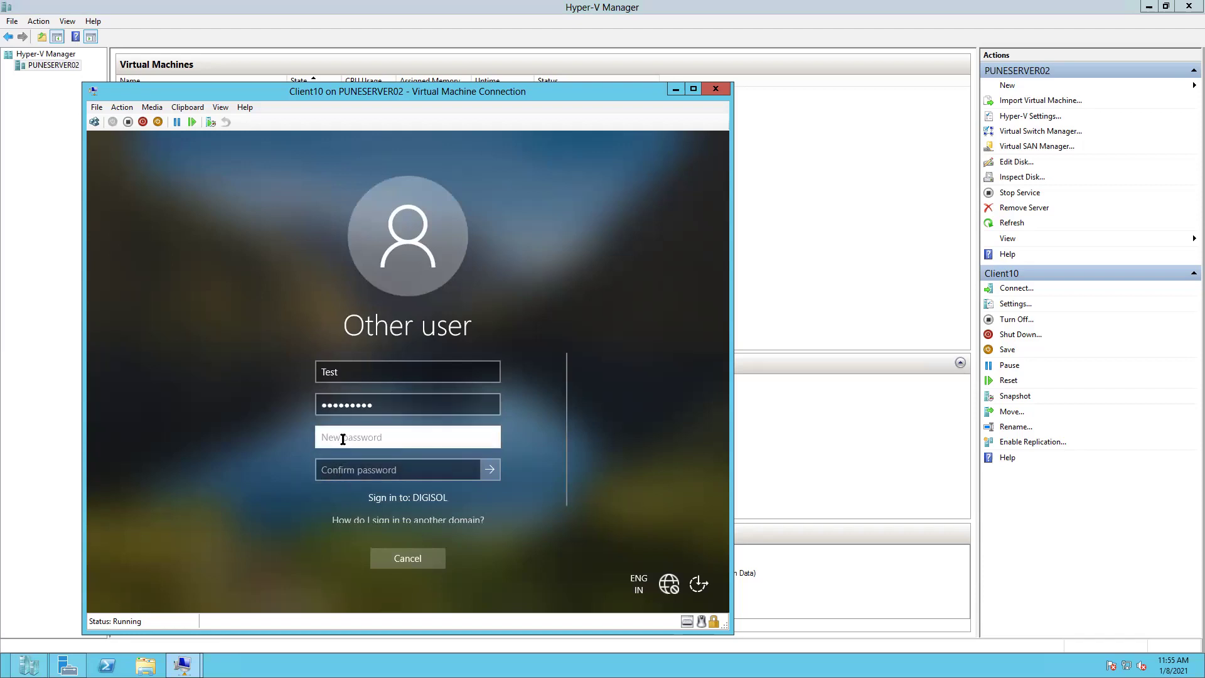
type("Passw0rd1!")
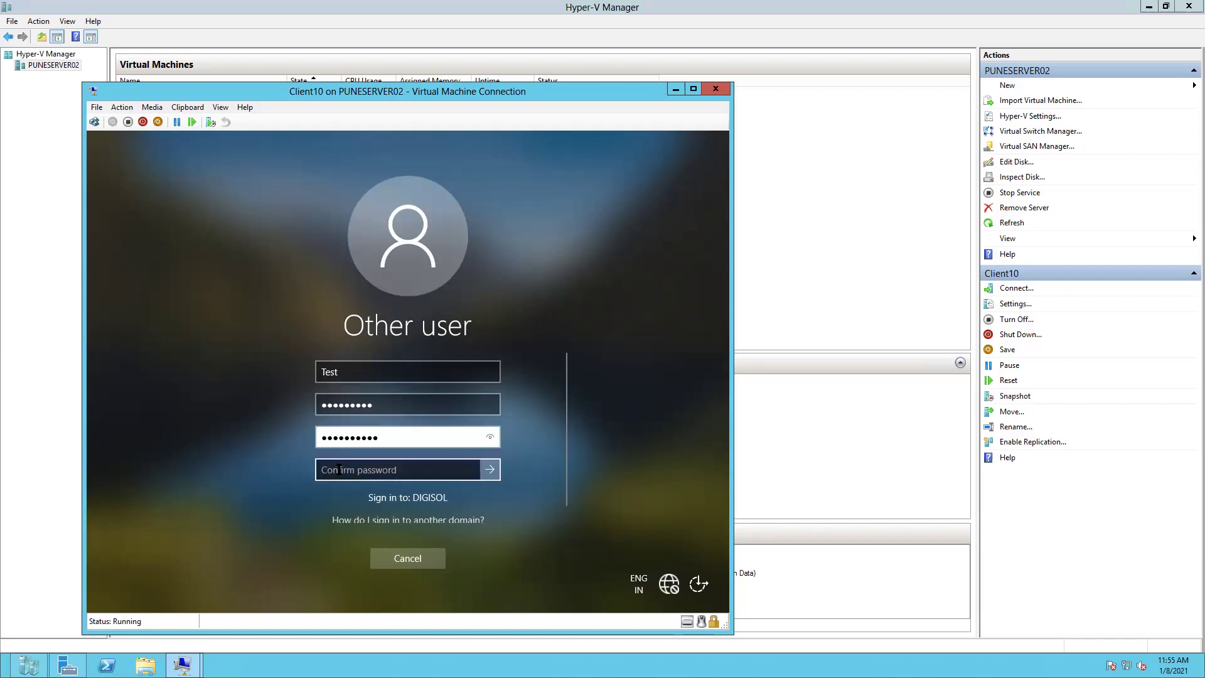
left_click(338, 469)
type("P")
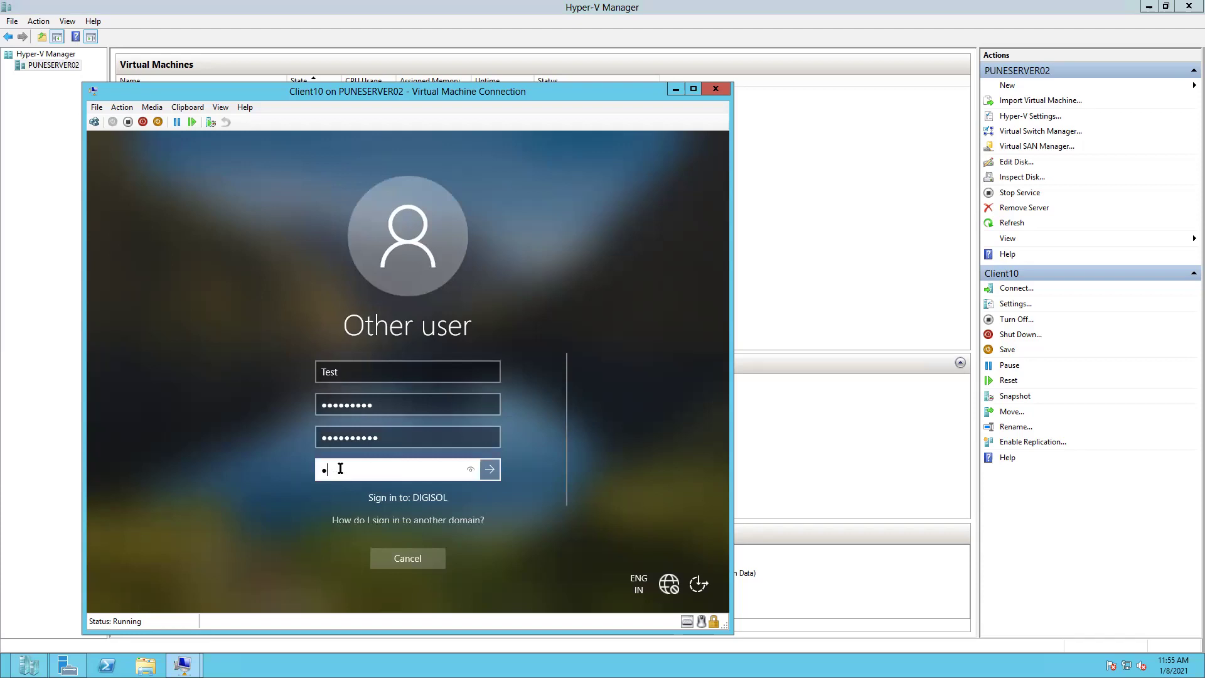
type("@ssw0rd123")
left_click(489, 471)
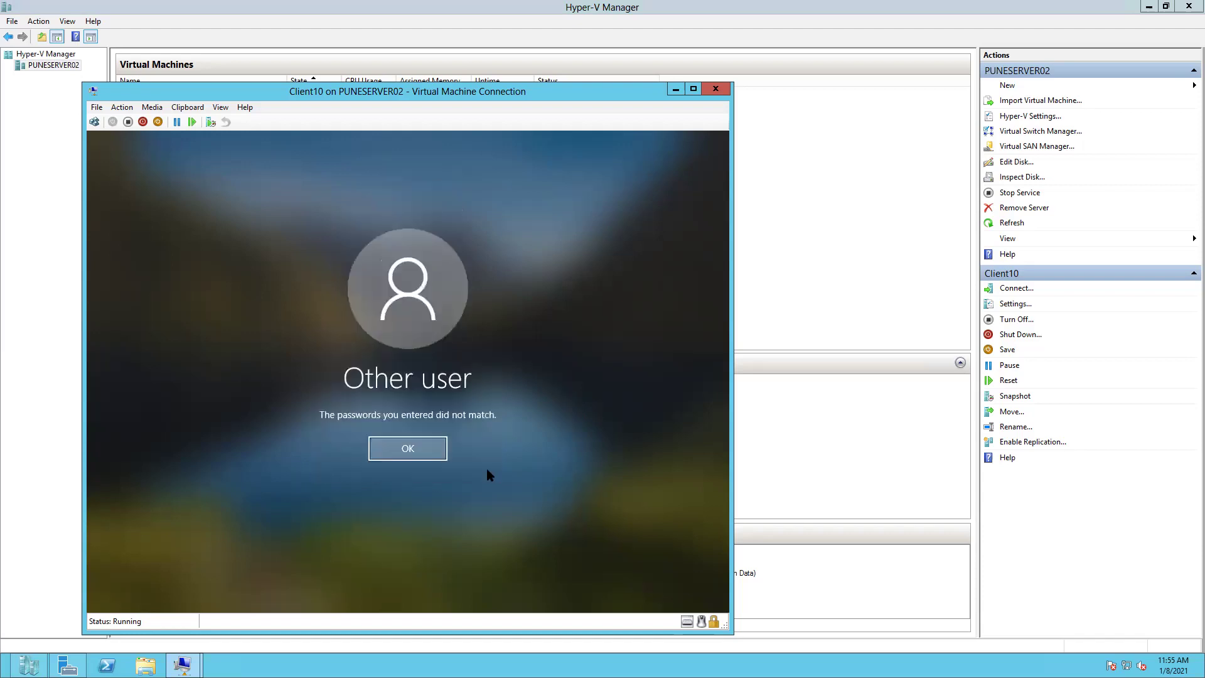
left_click(399, 453)
- Enter Test's current password and a matching new password and confirmation, then acknowledge the successful change
left_click(369, 405)
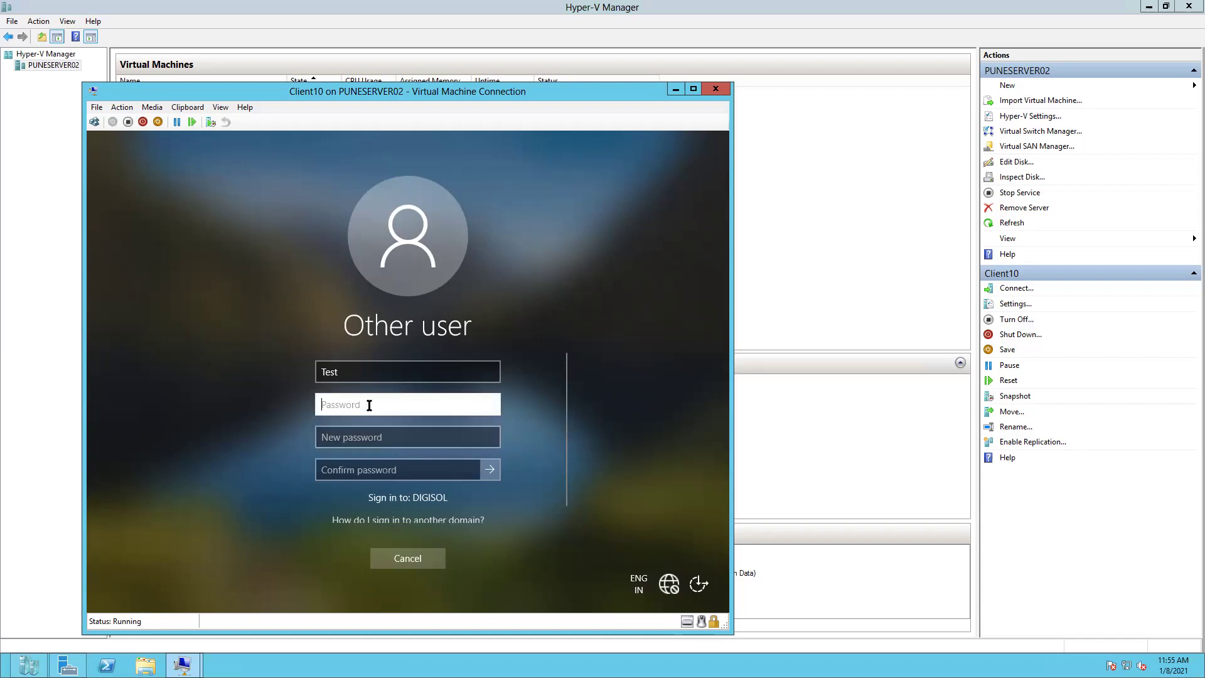
type("••••••••••")
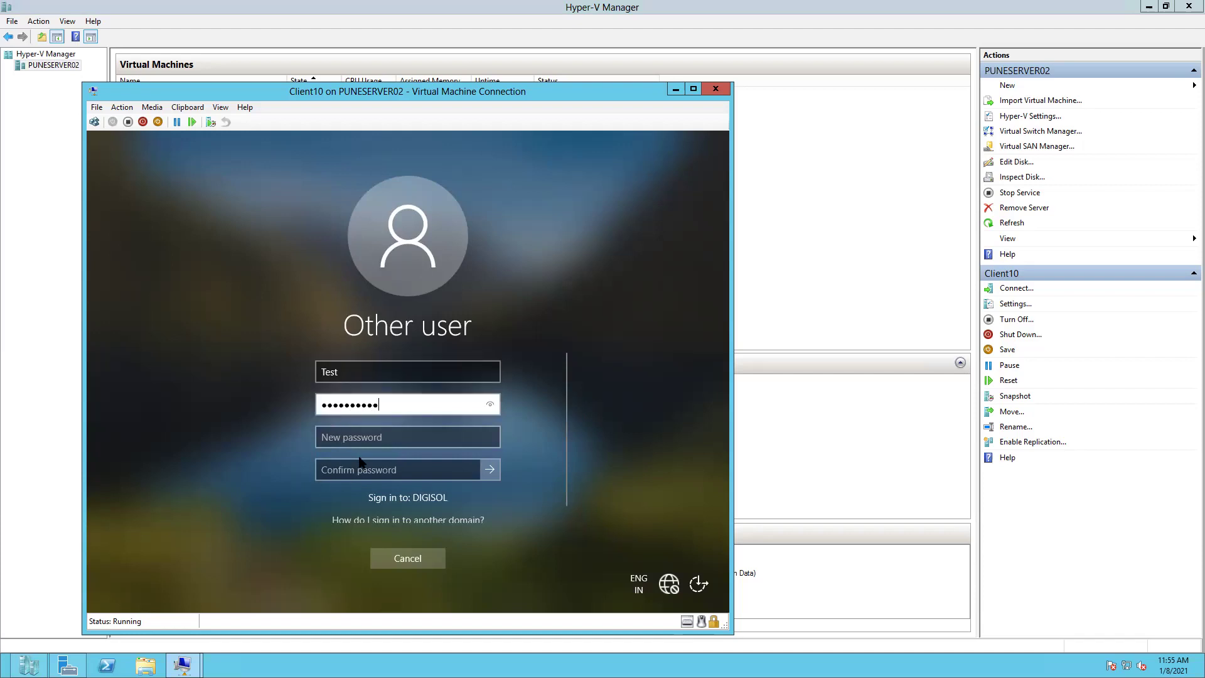
left_click(364, 438)
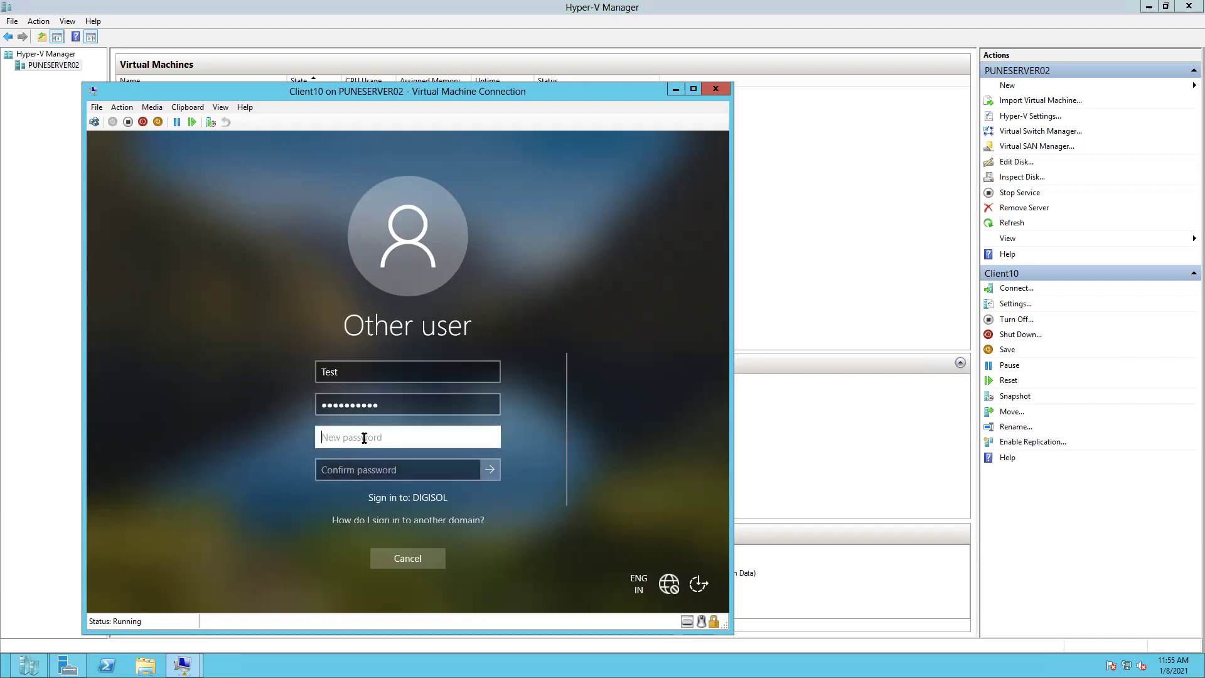
type("•••••••")
left_click(489, 437)
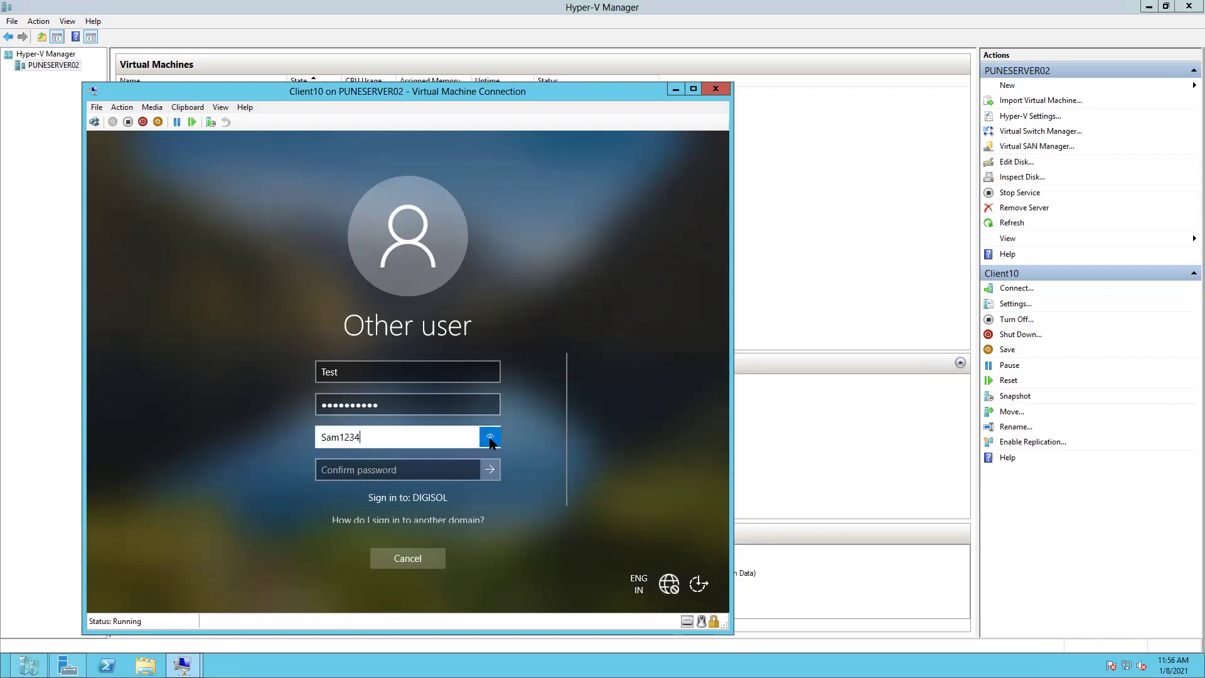
left_click(380, 470)
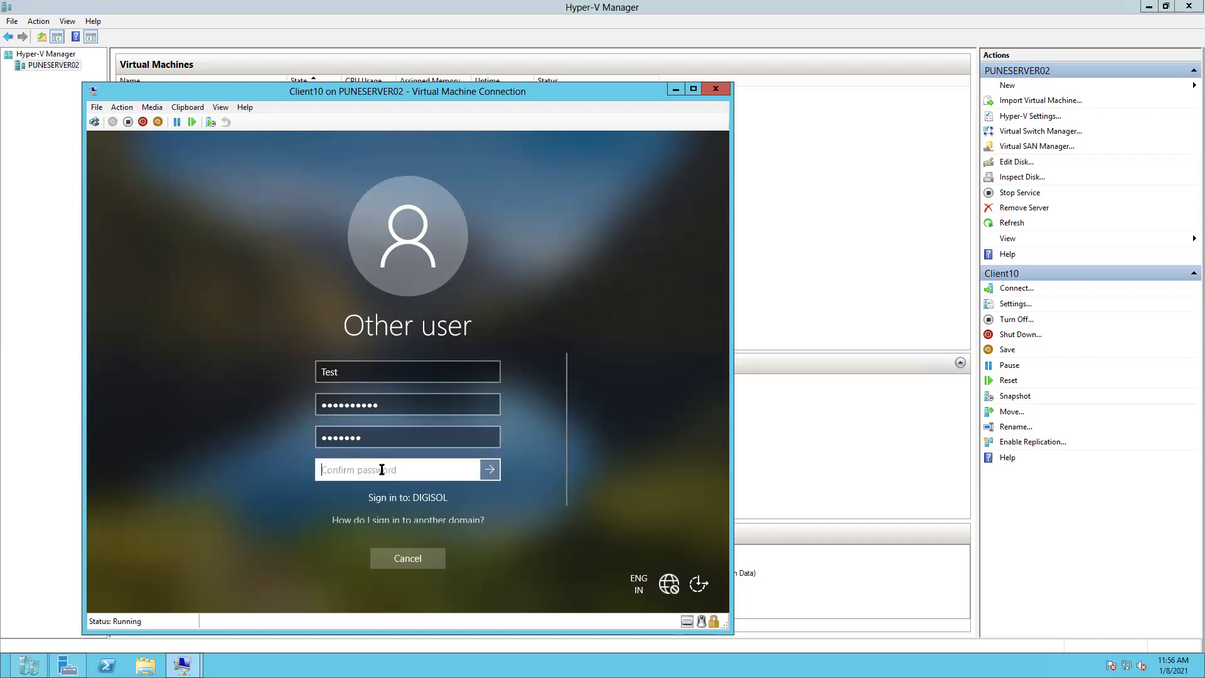
type("*******")
left_click(486, 470)
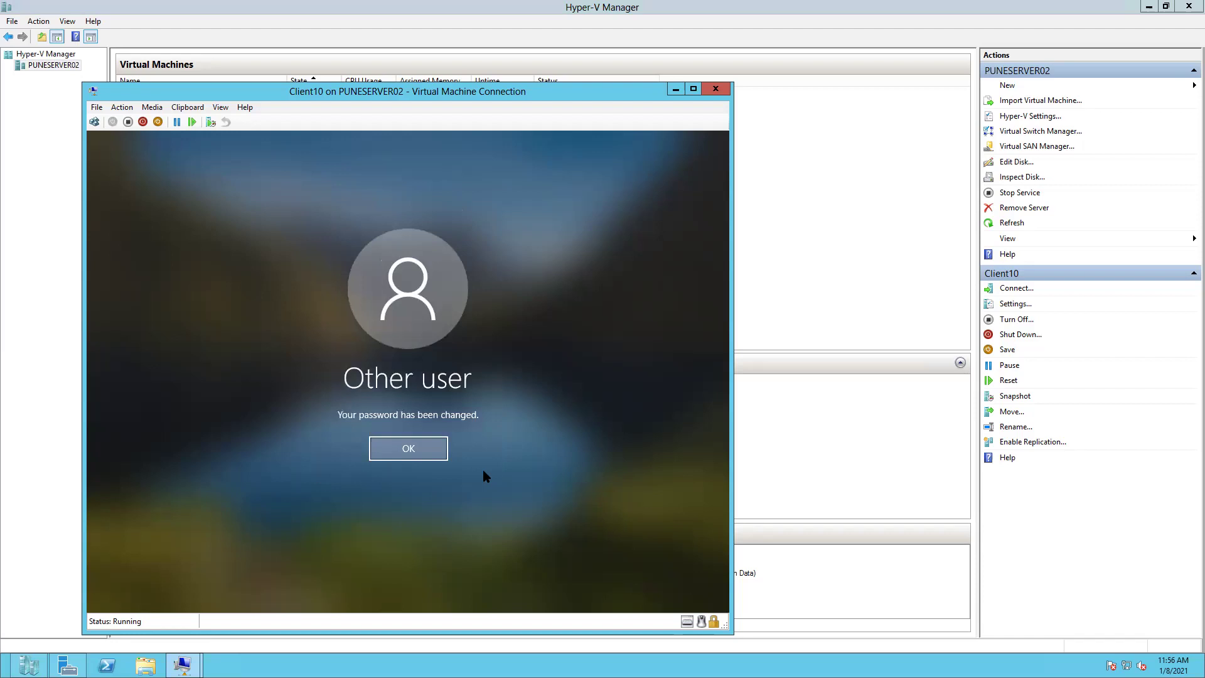
left_click(431, 445)
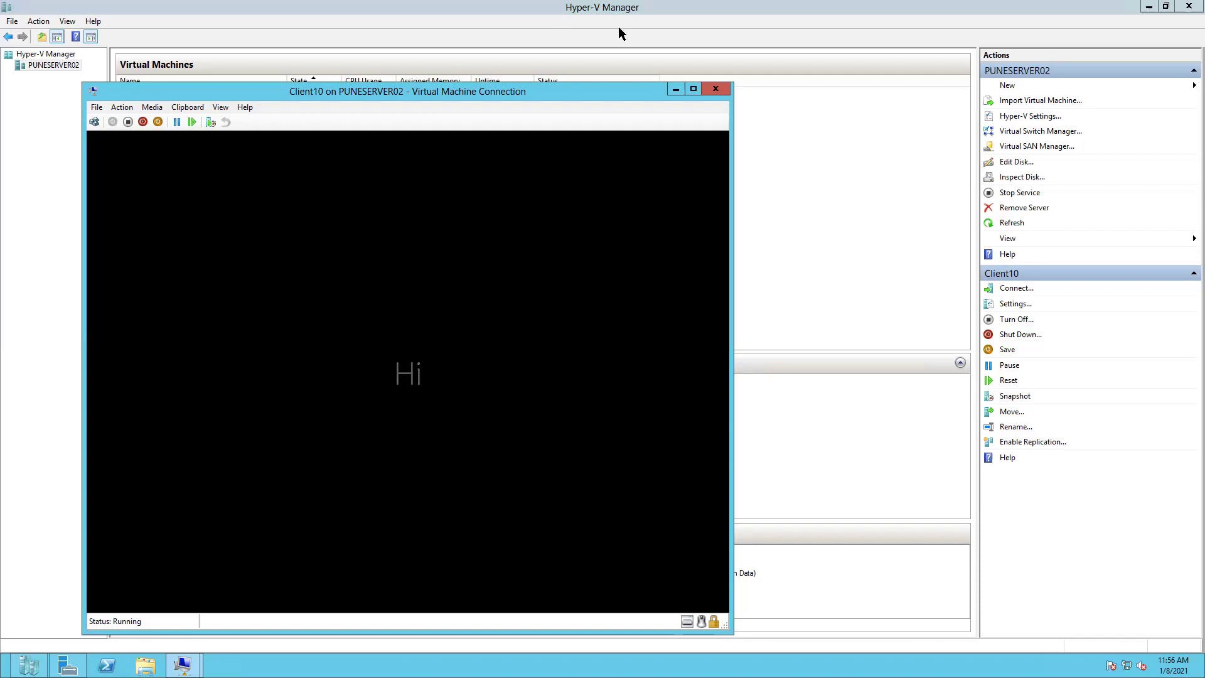
- Switch to the Domain(Batch1) VM, restore Active Directory Users and Computers, and open Test User's properties
left_click(674, 91)
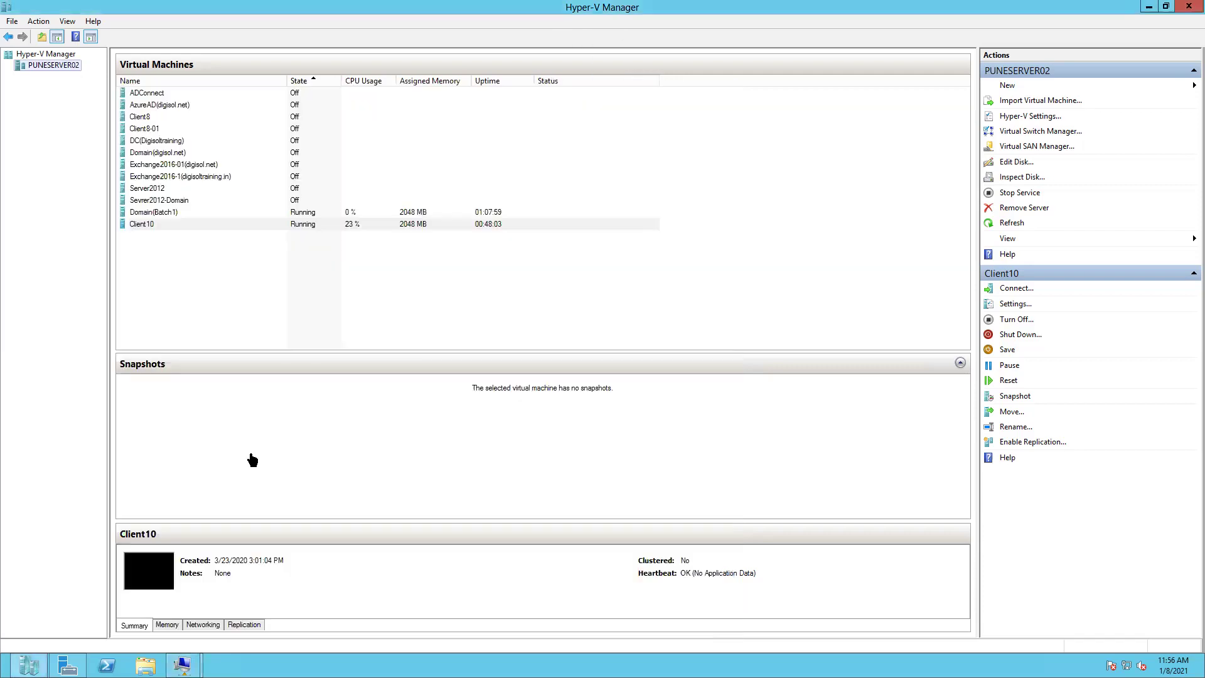
mouse_move(182, 664)
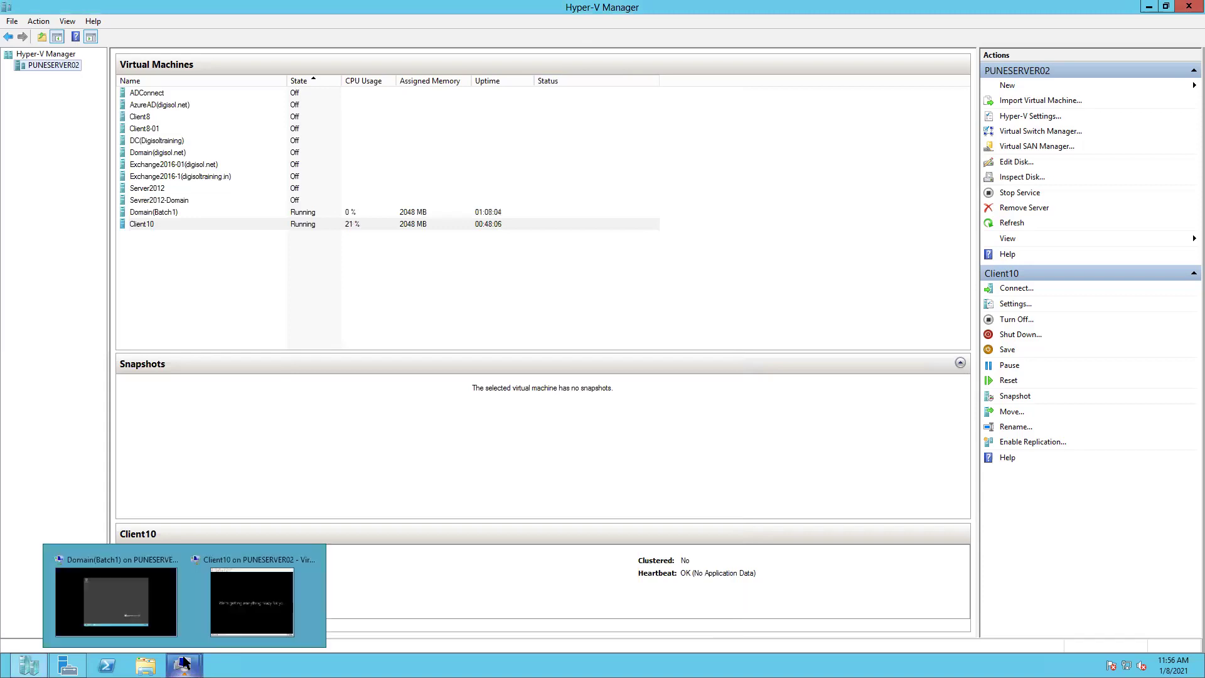
left_click(123, 601)
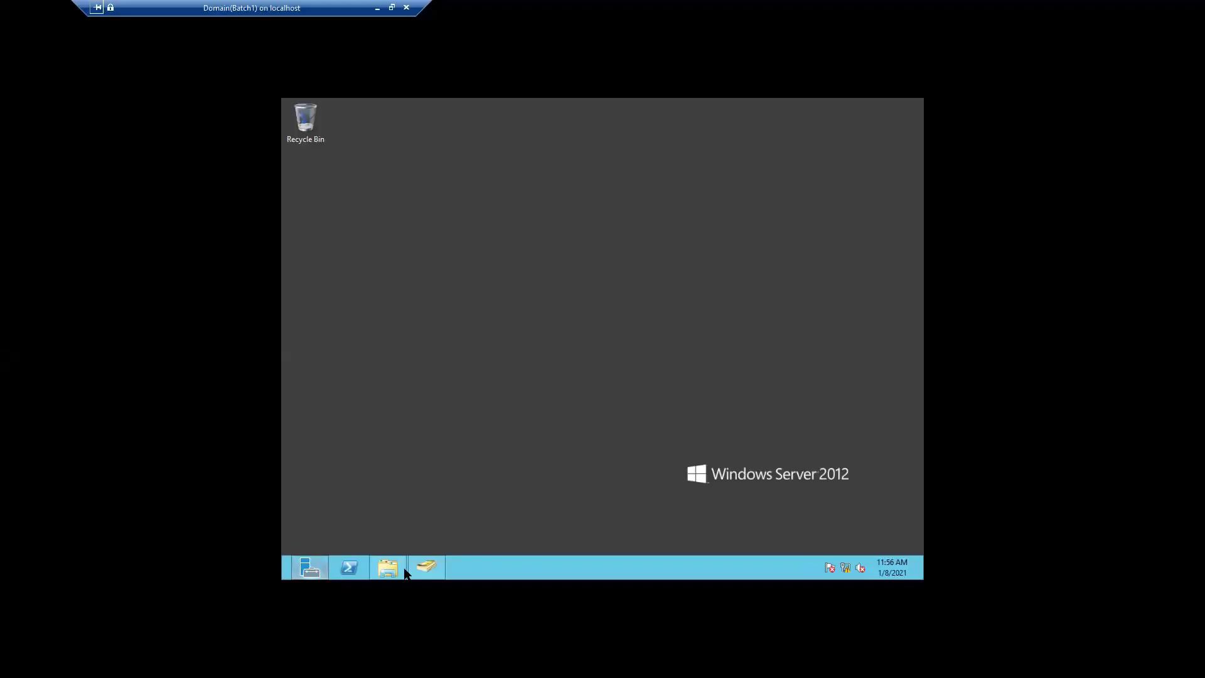
mouse_move(422, 568)
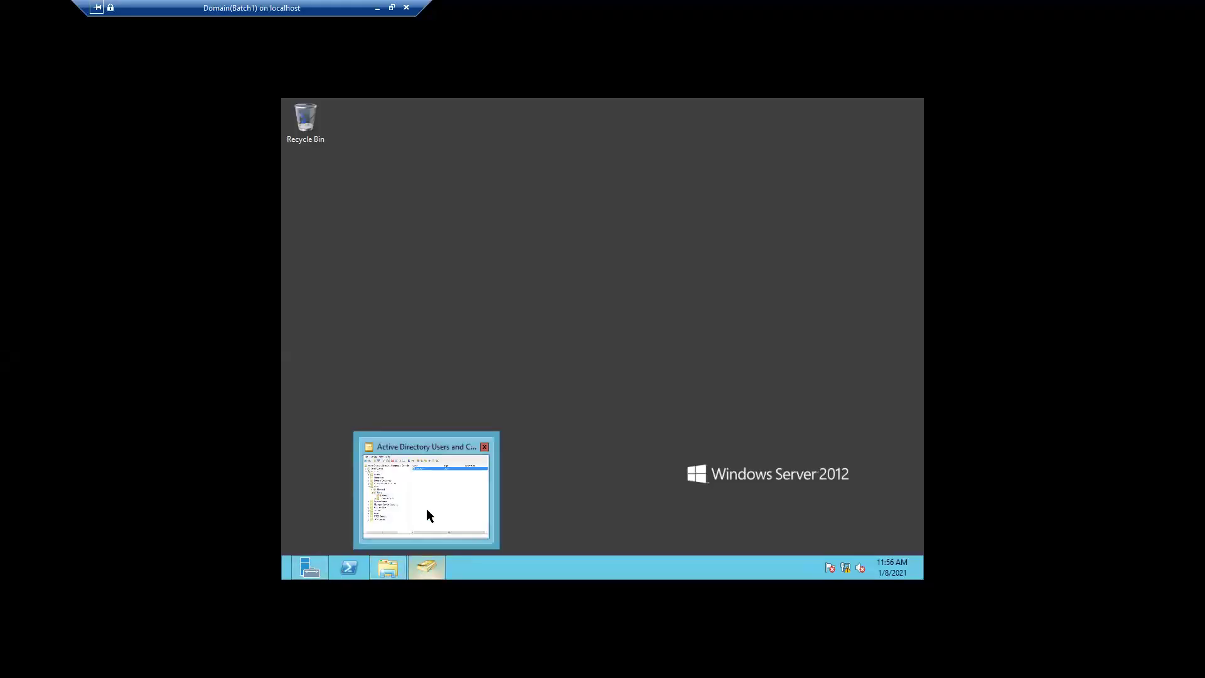
left_click(426, 507)
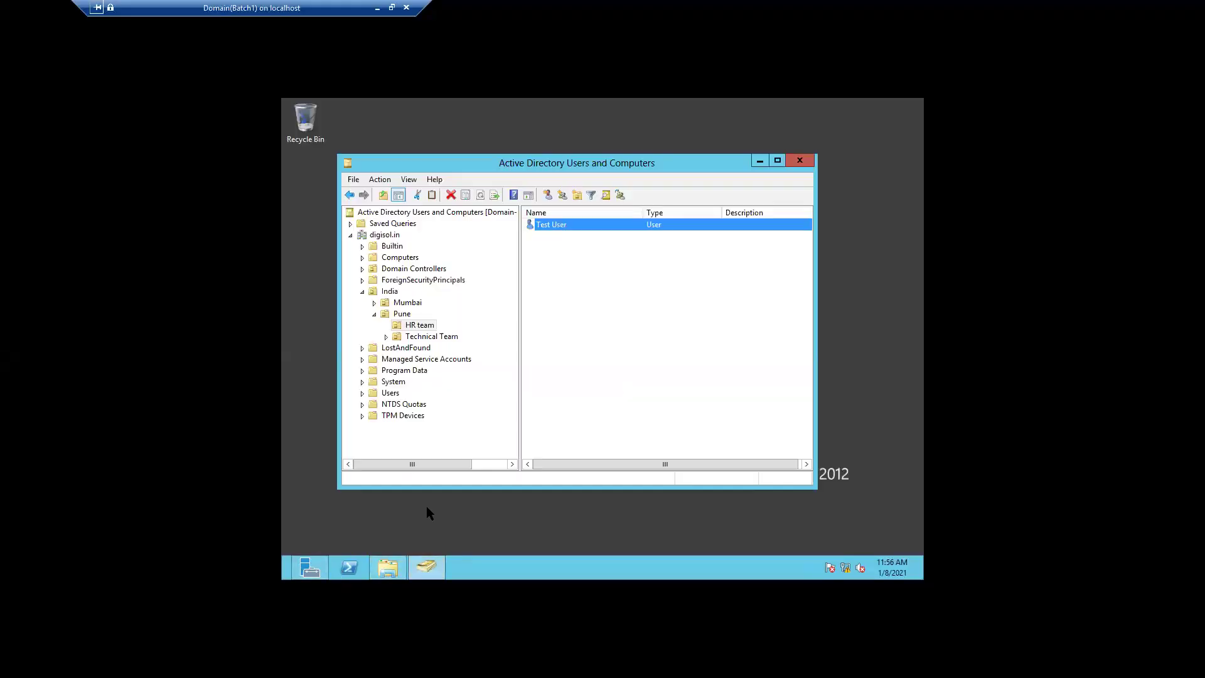
double_click(551, 227)
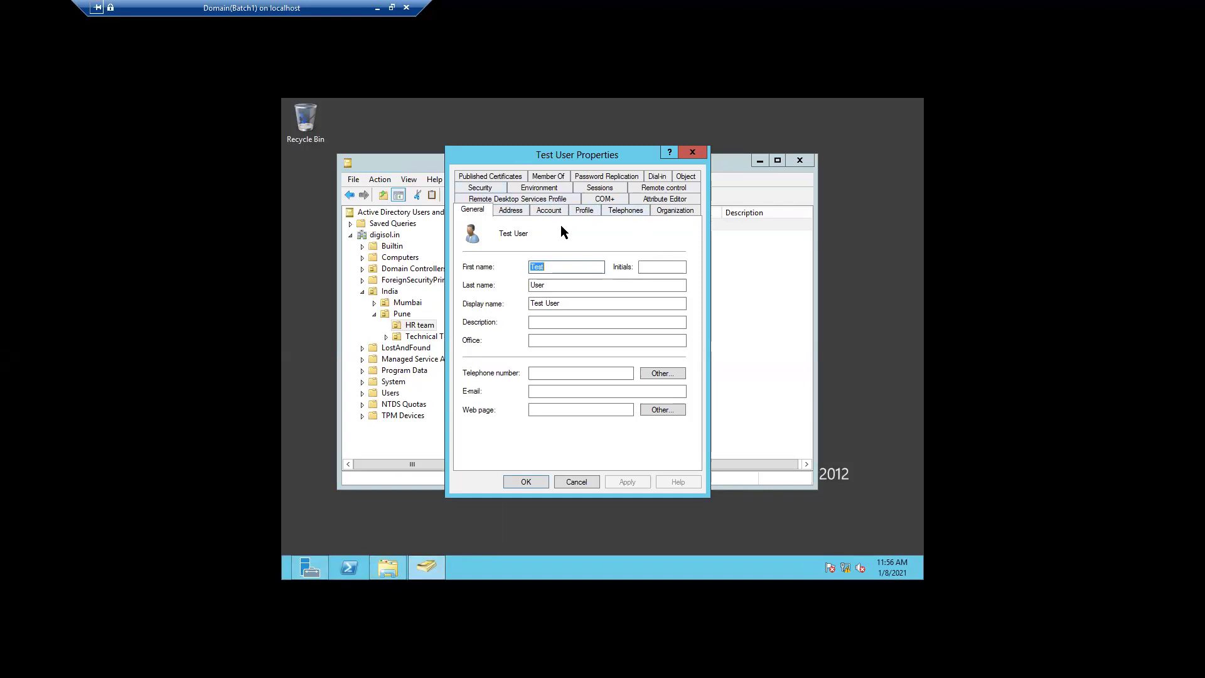
- On the Member Of tab, add Test User to HR Group by resolving 'h' with Check Names
left_click(538, 176)
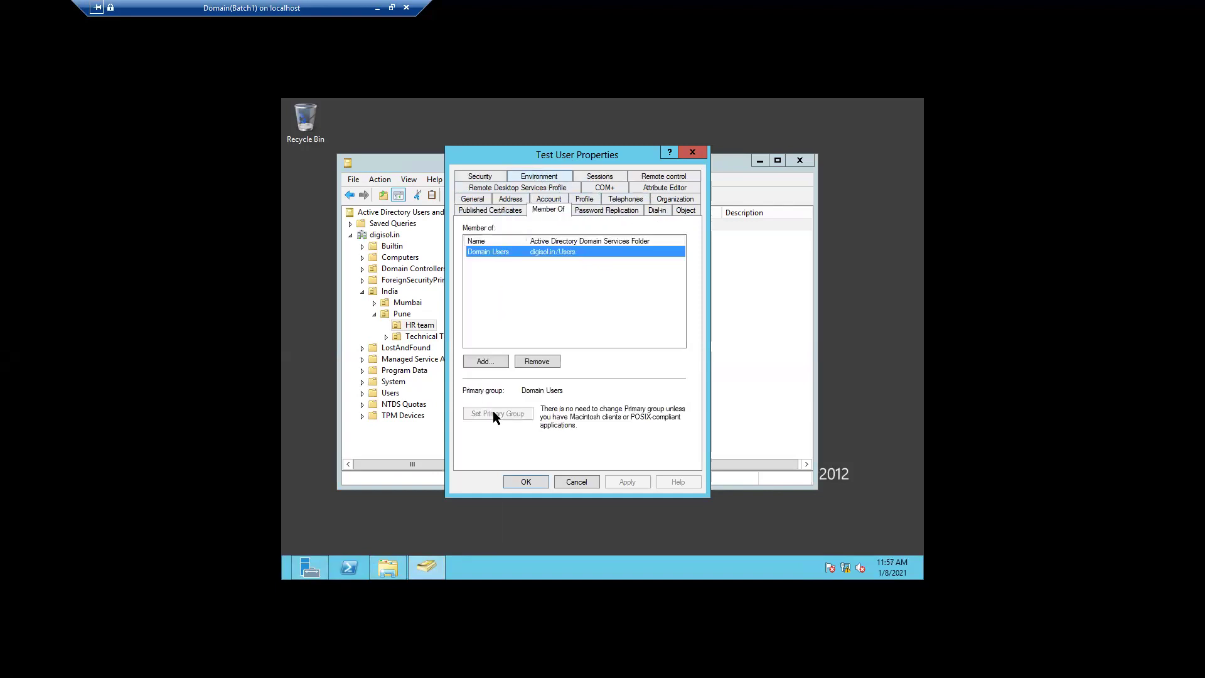
left_click(479, 362)
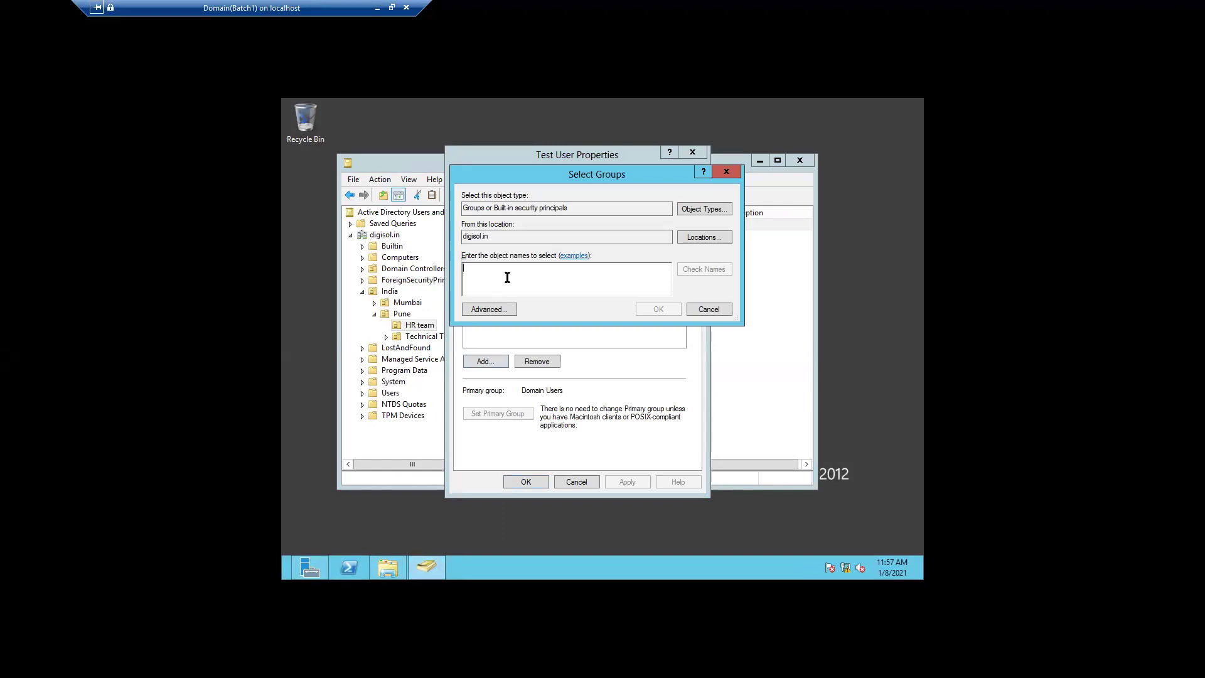
type("hr")
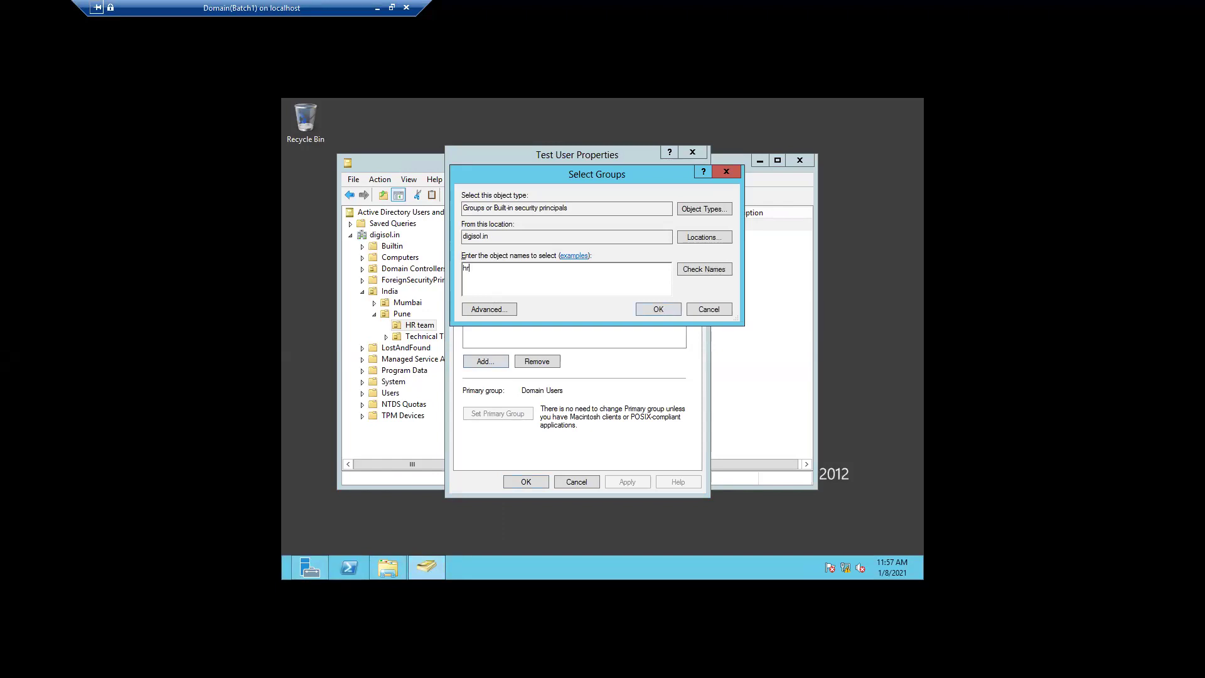
left_click(700, 270)
left_click(657, 310)
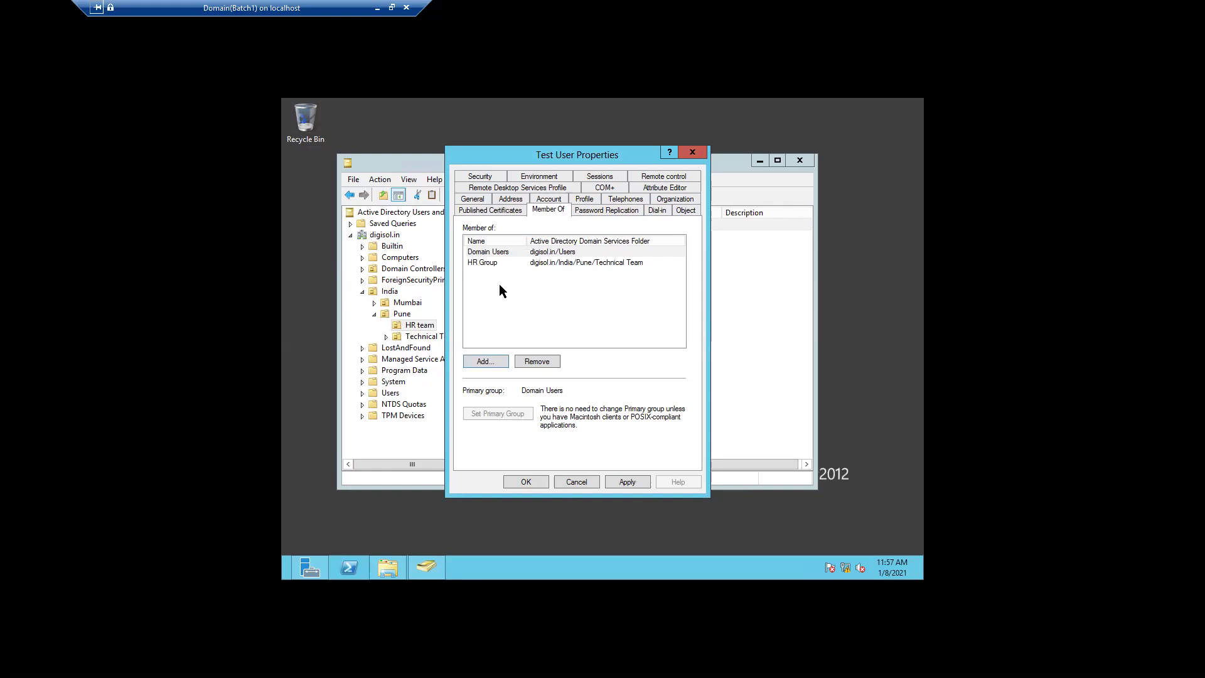
- Remove HR Group from Test User's memberships, apply and close, and leave the name 'Test User' unchanged
left_click(498, 265)
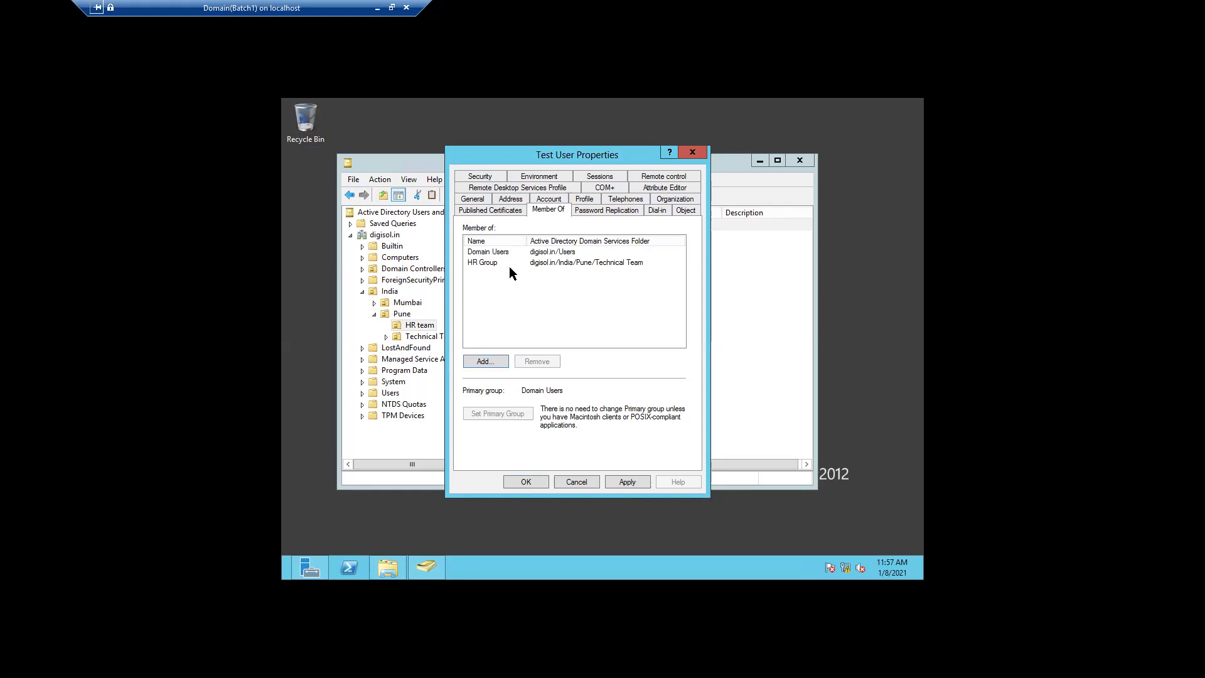
left_click(486, 267)
left_click(529, 357)
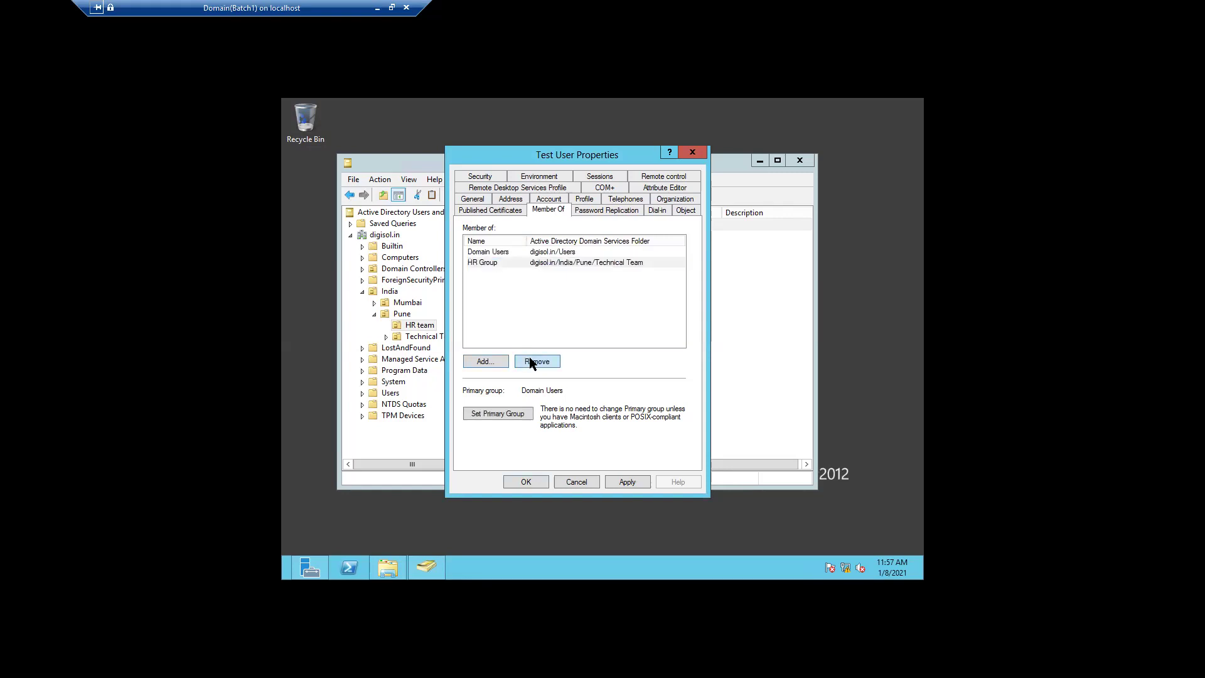
left_click(638, 375)
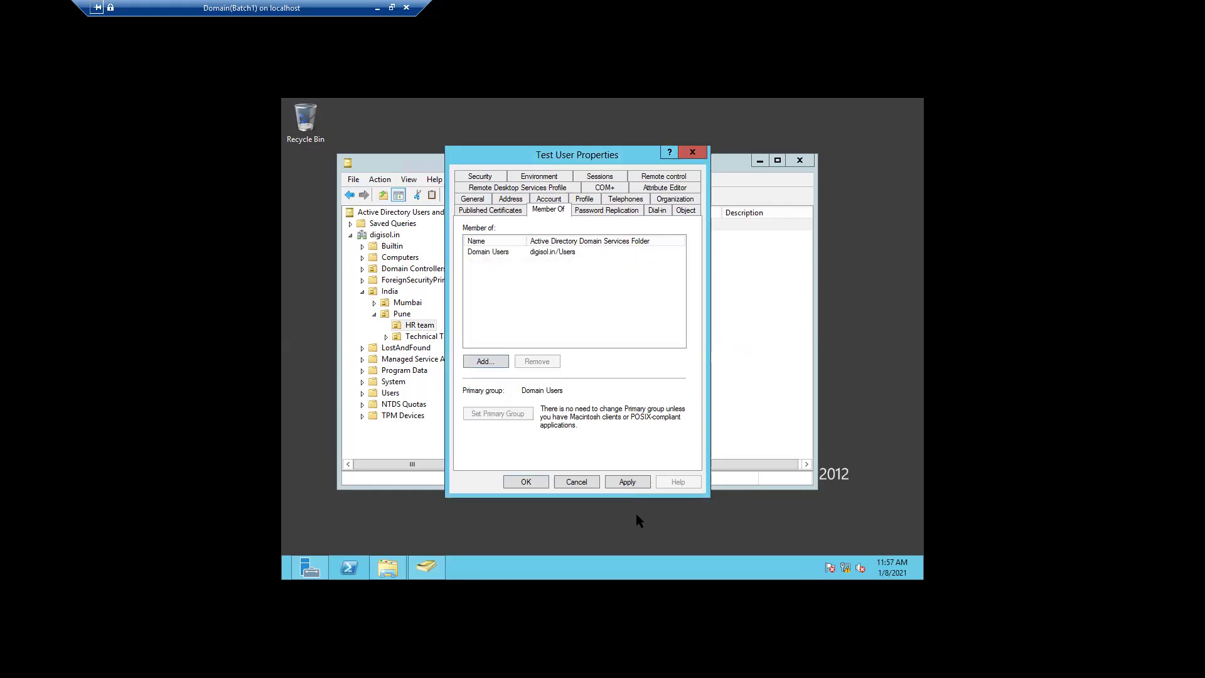
left_click(627, 482)
left_click(529, 481)
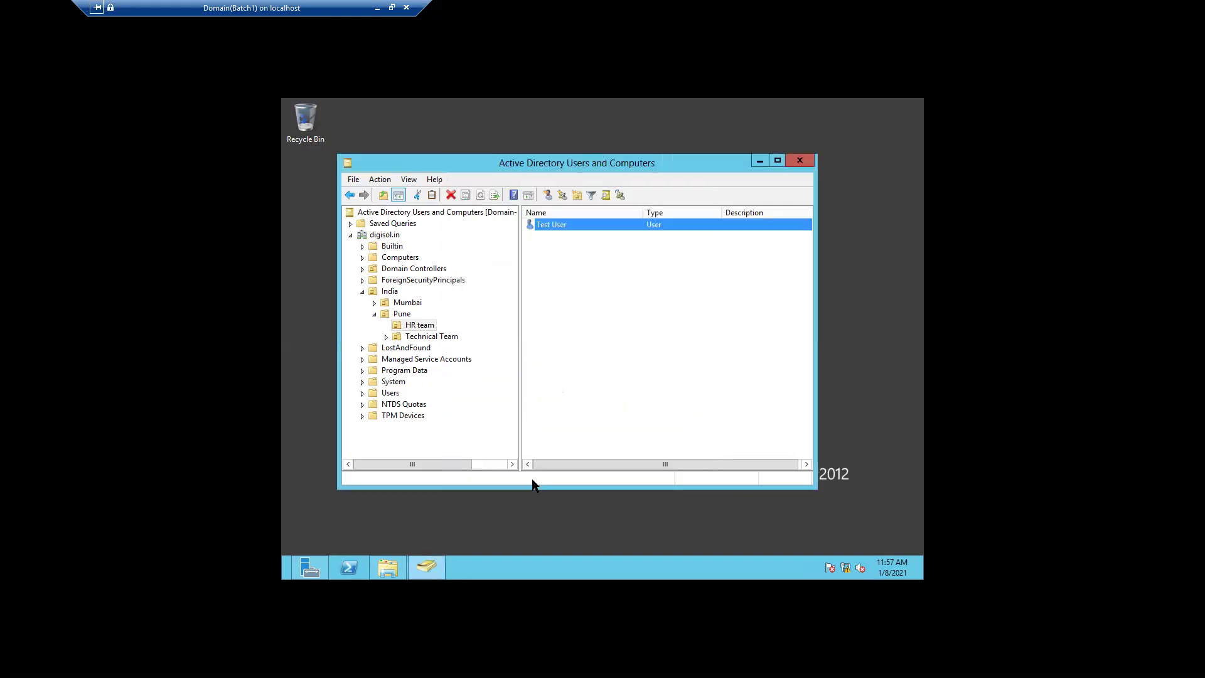
key("F2")
key("Return")
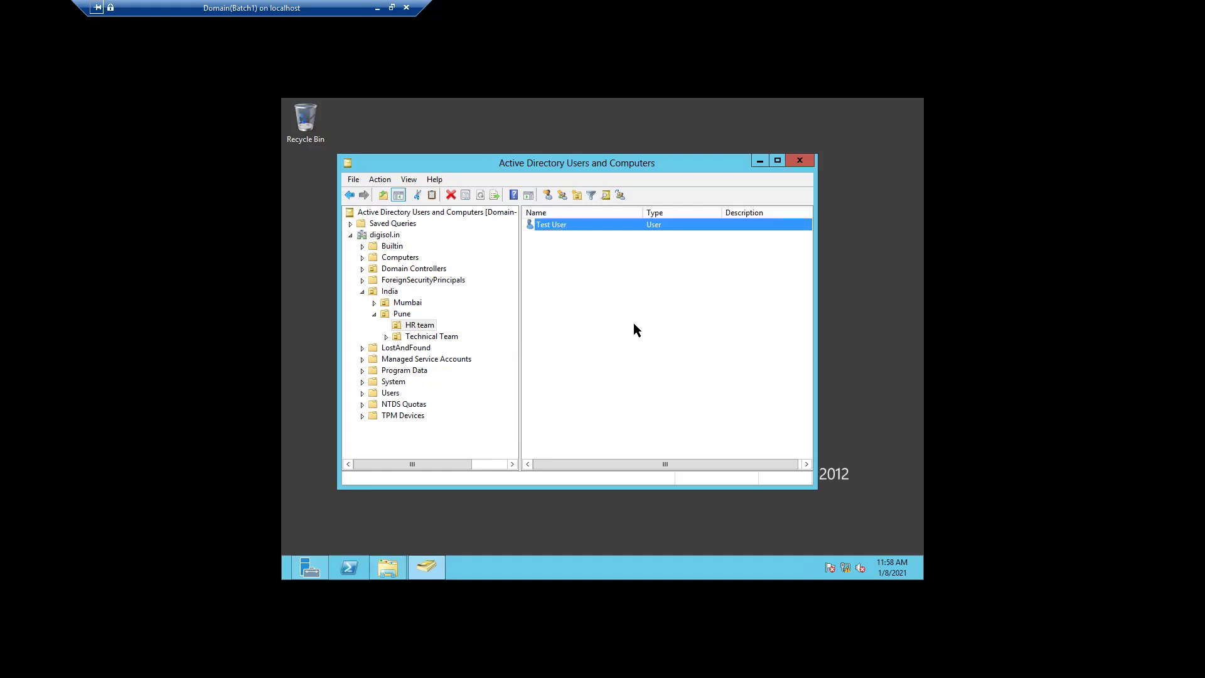